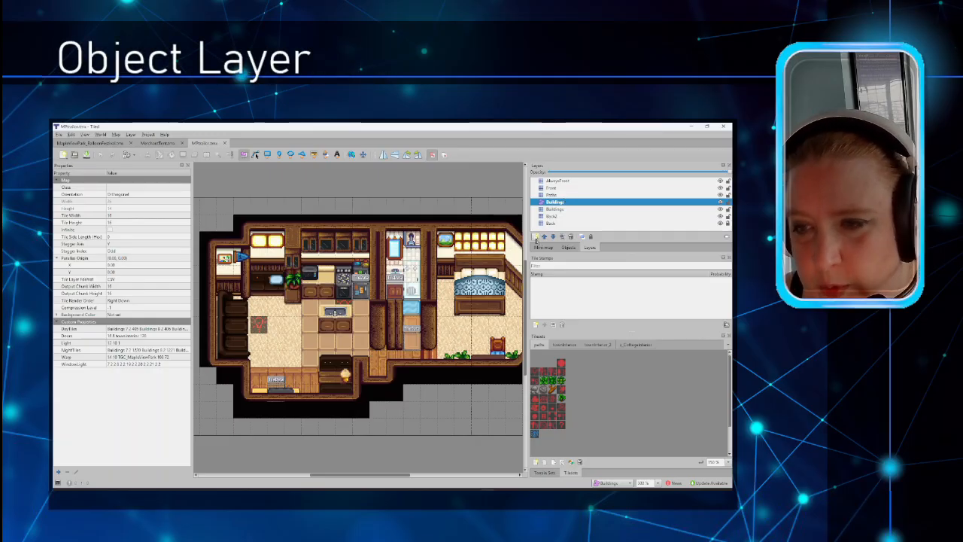
Step: Review the new layer types, select the Buildings layer, and briefly hide and reshow a layer
{"action": "left_click", "coordinate": [536, 237]}
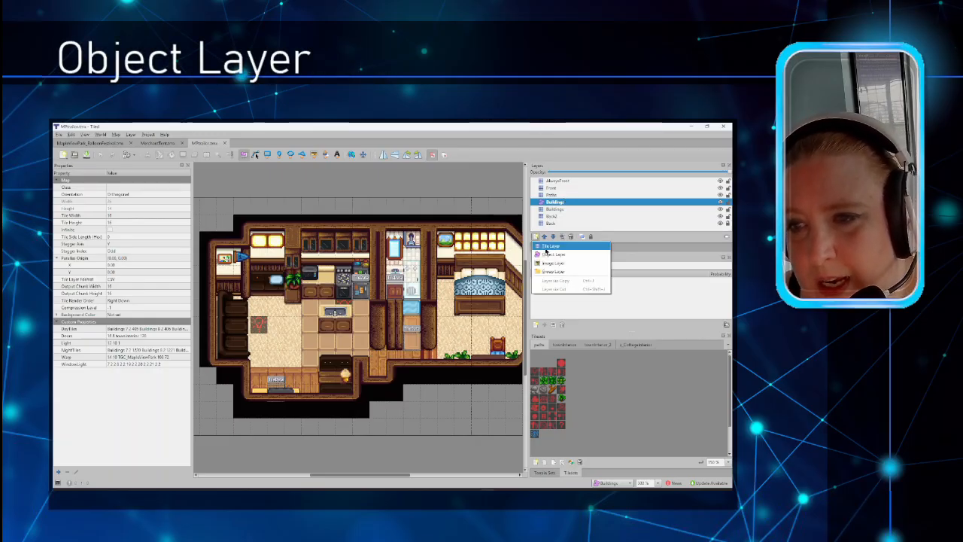
{"action": "left_click", "coordinate": [567, 204]}
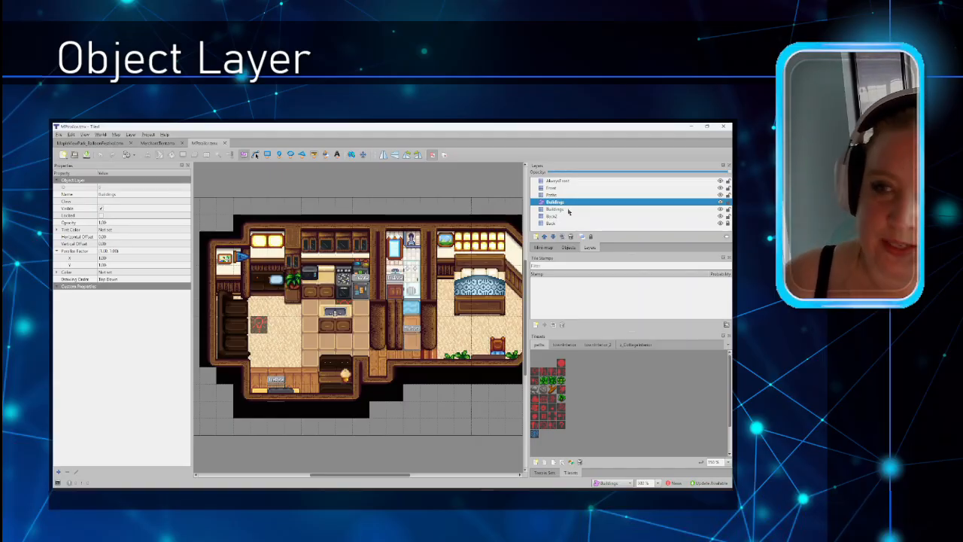
{"action": "left_click", "coordinate": [720, 213]}
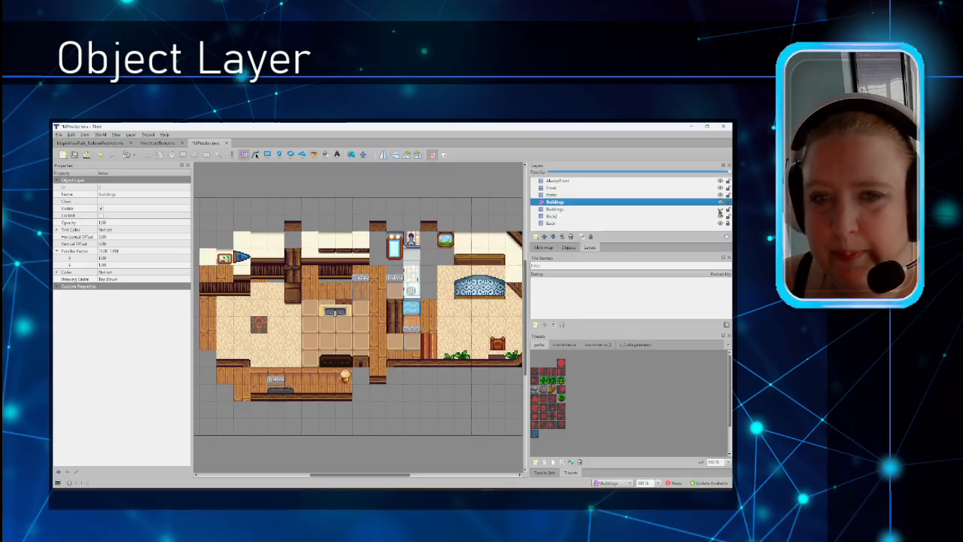
{"action": "left_click", "coordinate": [720, 214]}
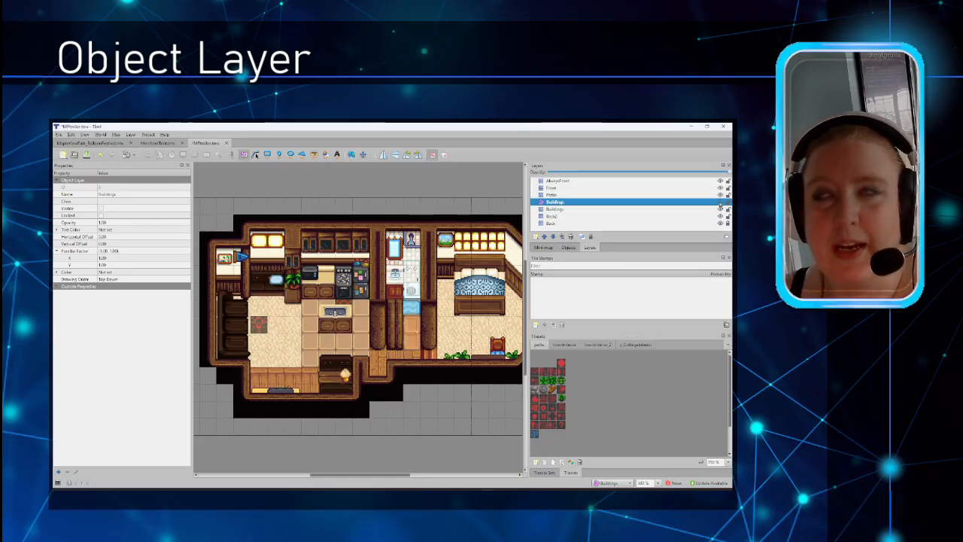
Step: Hide and reshow the Buildings layer to see which tiles it contains
{"action": "left_click", "coordinate": [720, 203]}
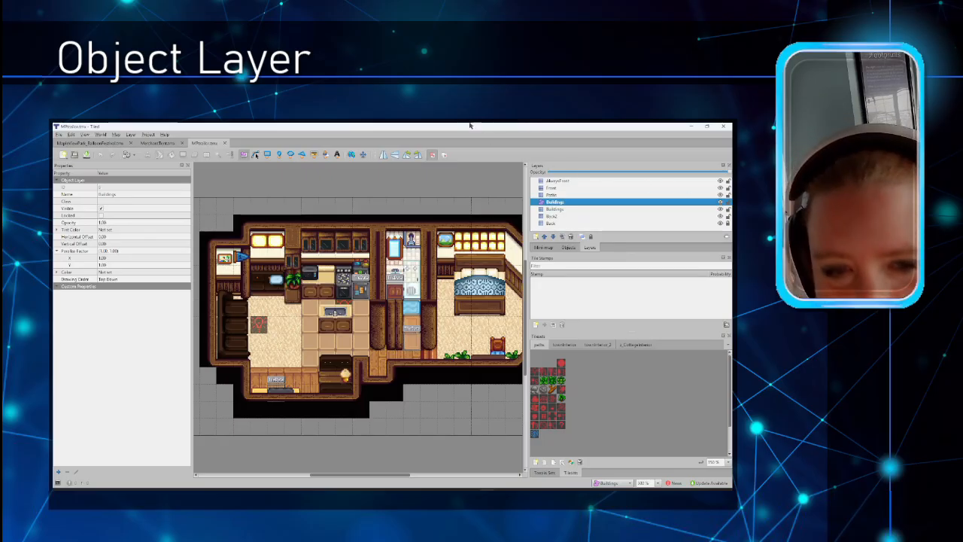
{"action": "left_click", "coordinate": [720, 201]}
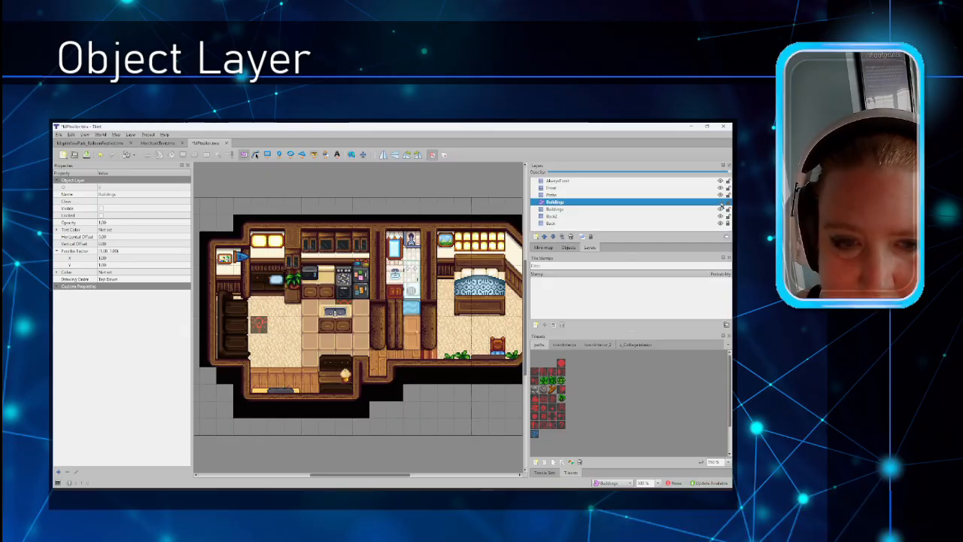
{"action": "left_click", "coordinate": [720, 201]}
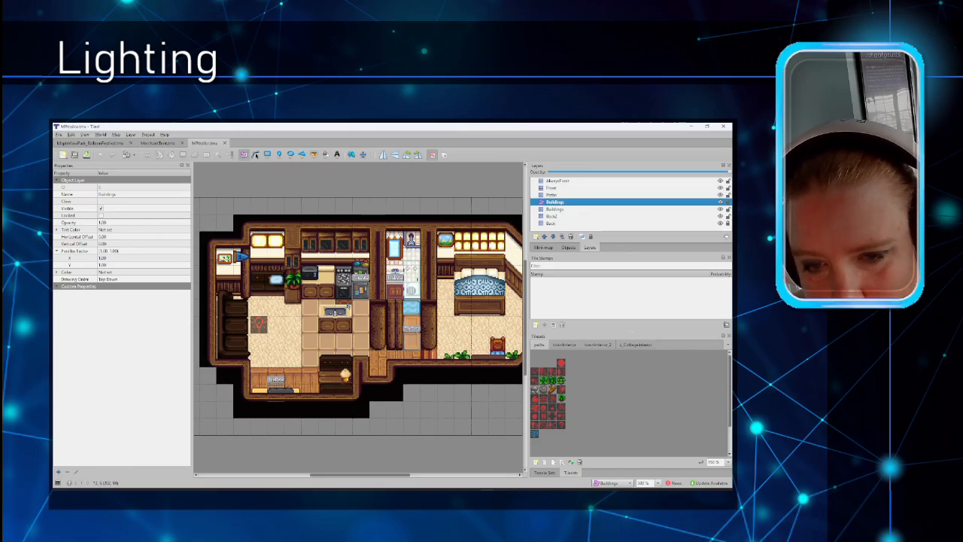
Step: Stamp the red marker tile on the Paths layer in front of the bed, then reselect Buildings
{"action": "left_click", "coordinate": [557, 195]}
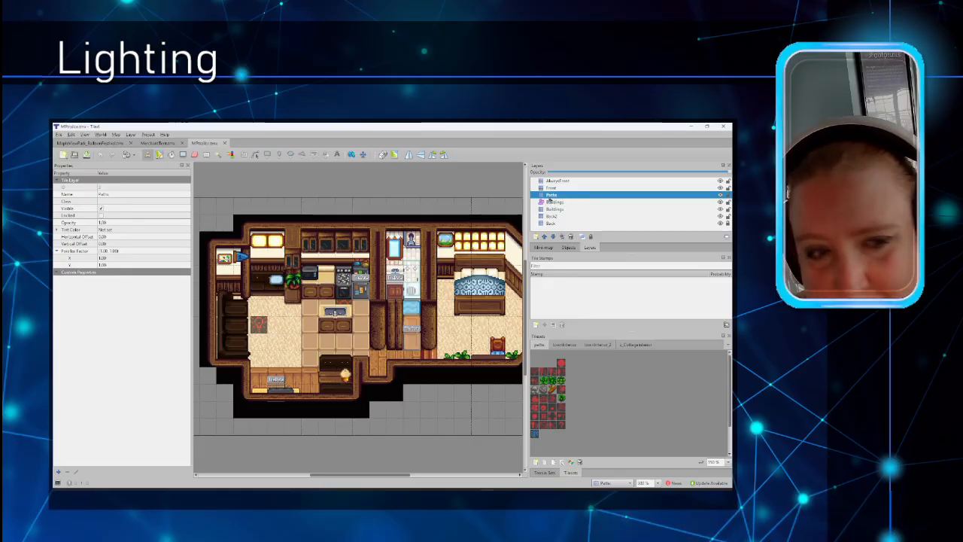
{"action": "left_click", "coordinate": [533, 373]}
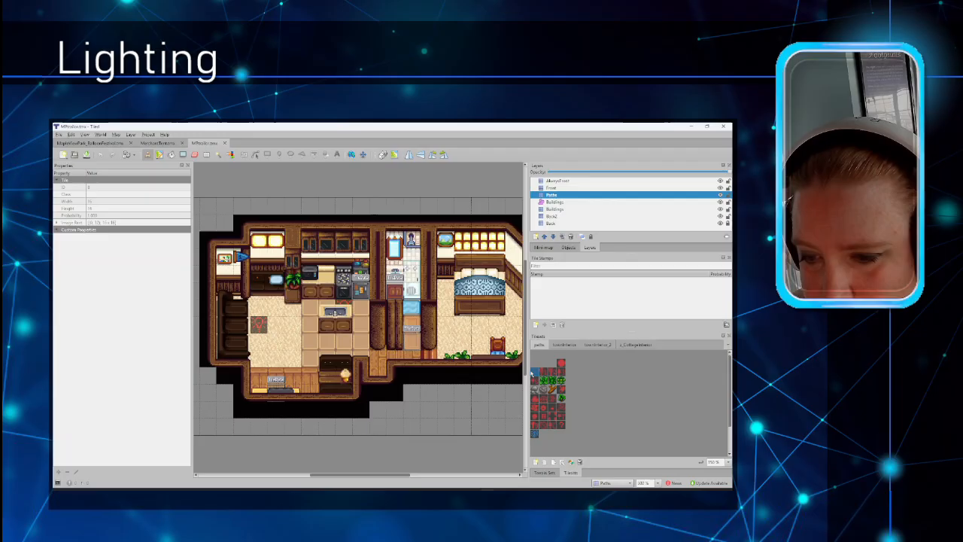
{"action": "left_click", "coordinate": [478, 310]}
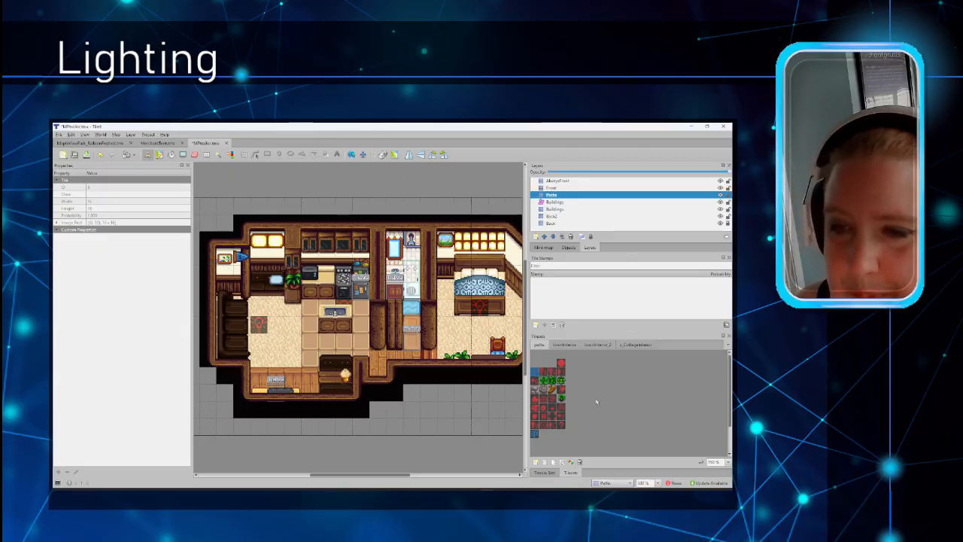
{"action": "left_click", "coordinate": [557, 203]}
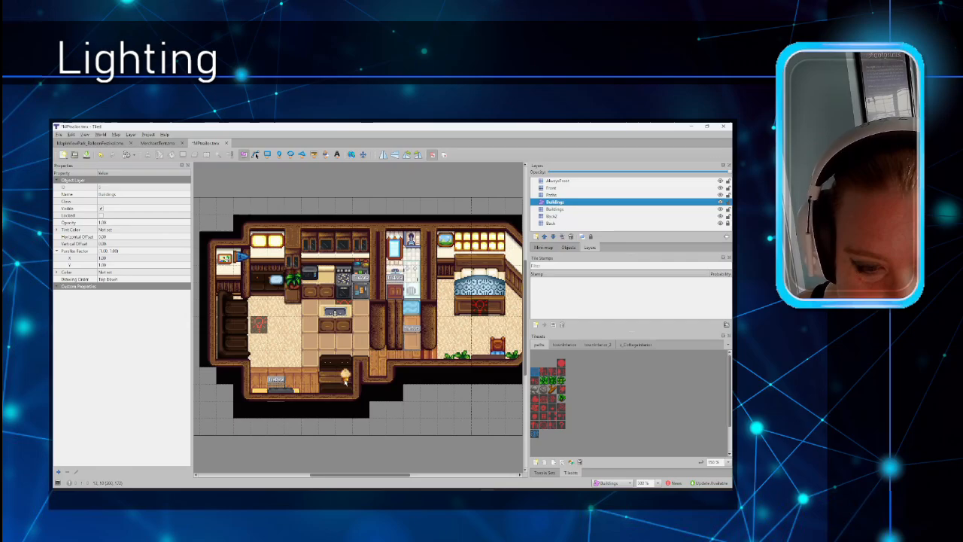
Step: Switch the properties panel back to the map's own properties
{"action": "left_click", "coordinate": [116, 134]}
{"action": "left_click", "coordinate": [137, 231]}
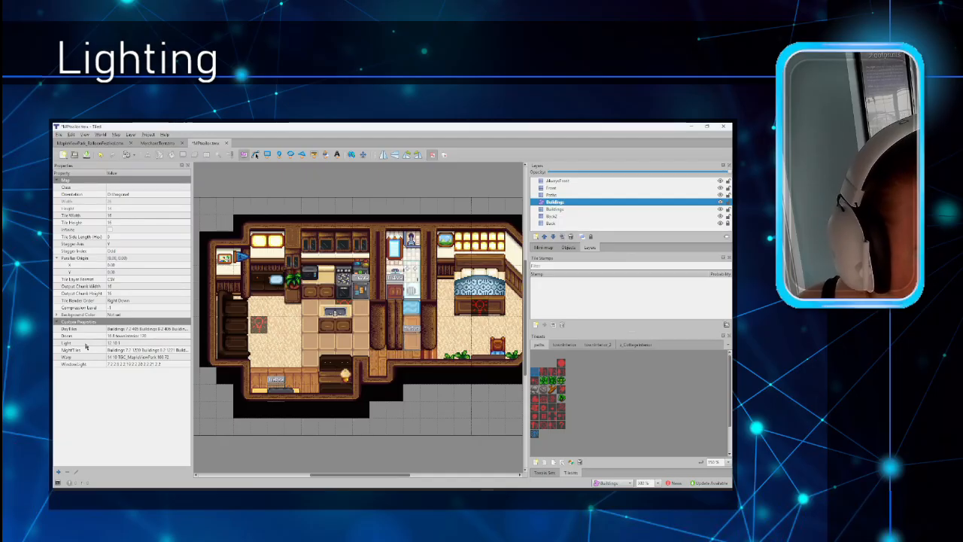
{"action": "right_click", "coordinate": [97, 405]}
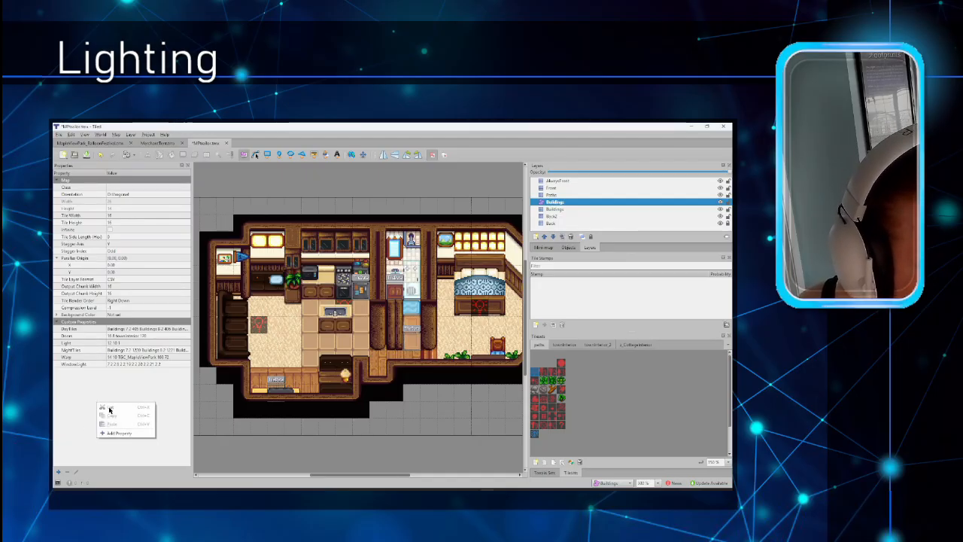
{"action": "left_click", "coordinate": [124, 389]}
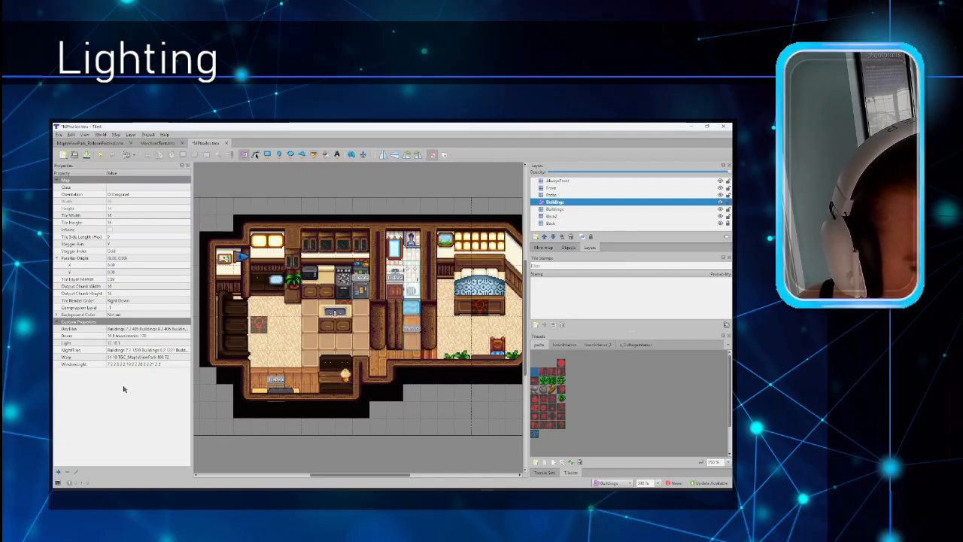
Step: Start a new custom property, cancel it, and open the Light property's value for editing
{"action": "right_click", "coordinate": [124, 382]}
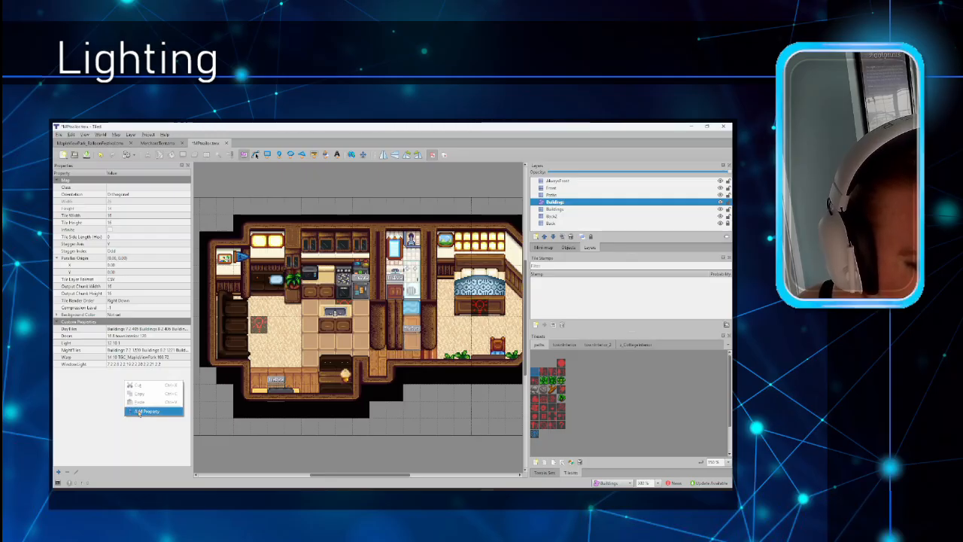
{"action": "left_click", "coordinate": [143, 411]}
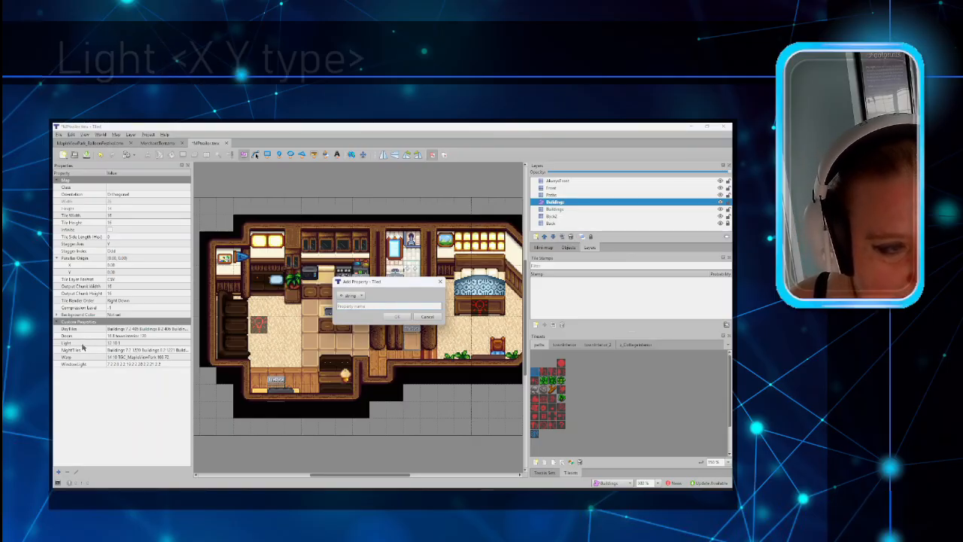
{"action": "left_click", "coordinate": [427, 316]}
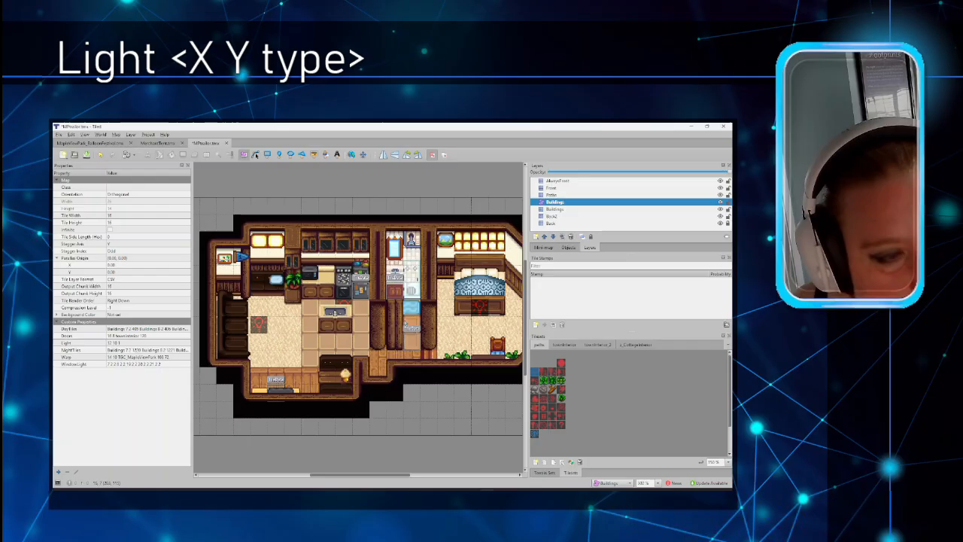
{"action": "left_click", "coordinate": [90, 343]}
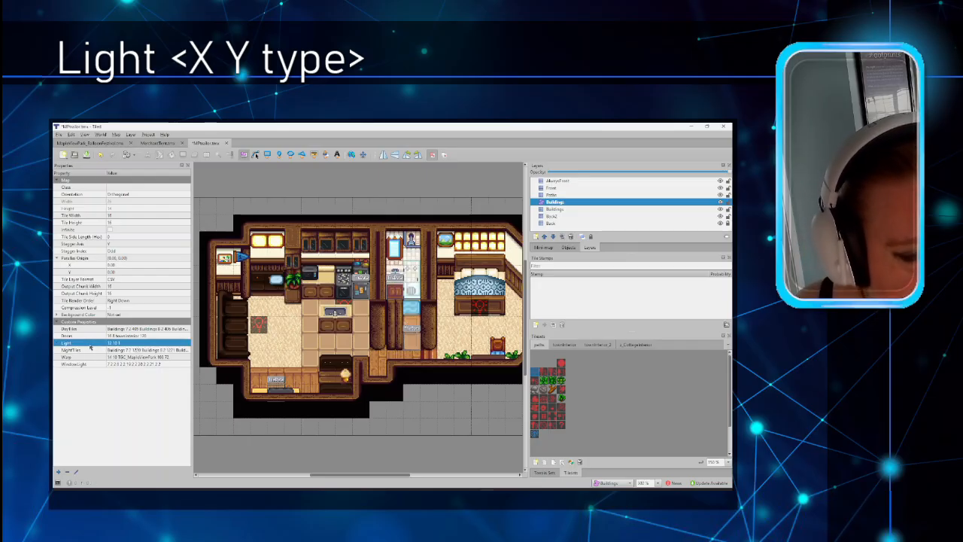
{"action": "left_click", "coordinate": [123, 343]}
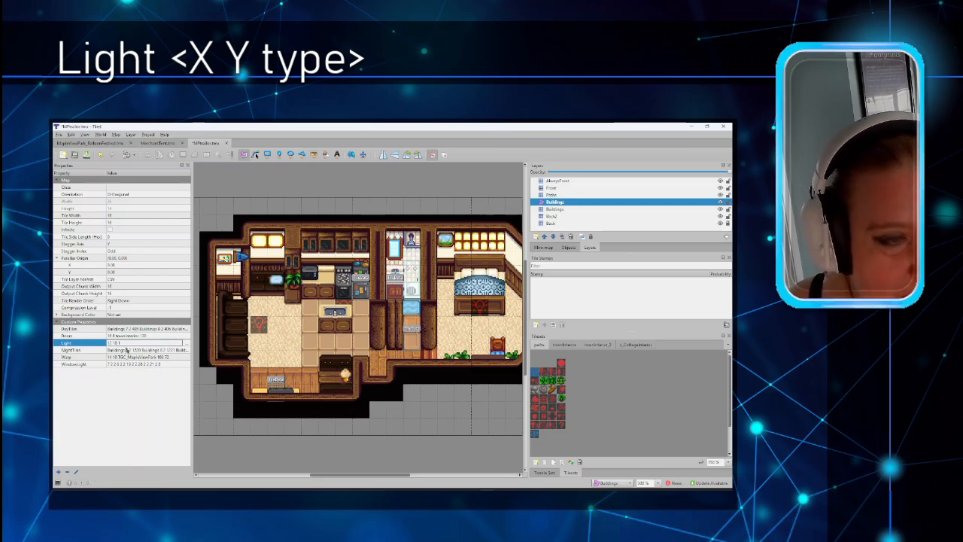
Step: On the Modding:Maps wiki page, search for 'light' and jump to the Lighting section
{"action": "mouse_move", "coordinate": [441, 494]}
{"action": "left_click", "coordinate": [477, 464]}
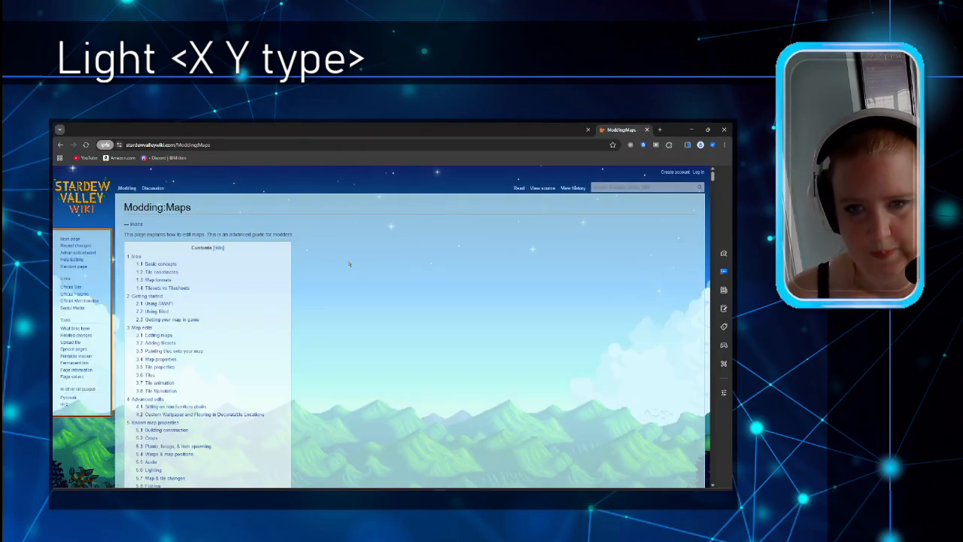
{"action": "key", "text": "ctrl+f"}
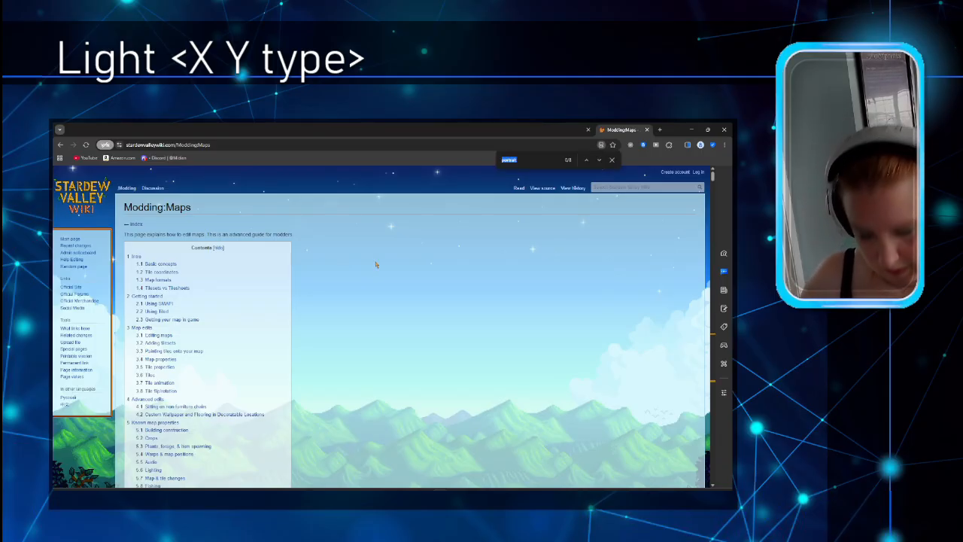
{"action": "type", "text": "light"}
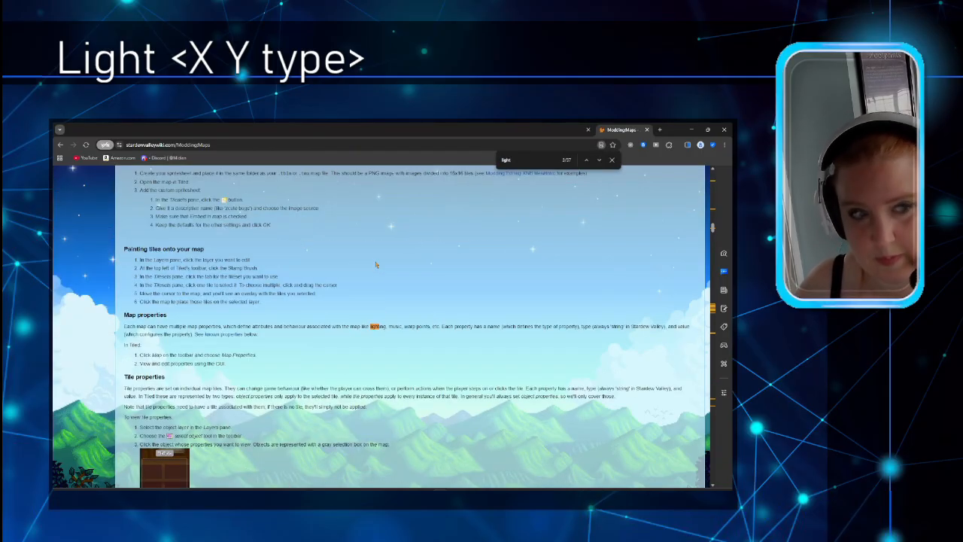
{"action": "left_click", "coordinate": [585, 159]}
{"action": "left_click", "coordinate": [586, 160]}
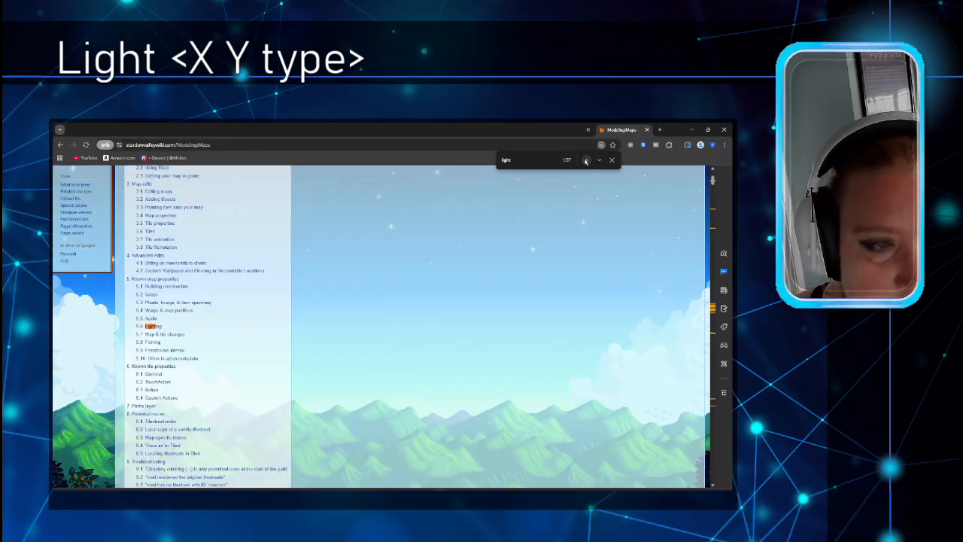
{"action": "left_click", "coordinate": [156, 329]}
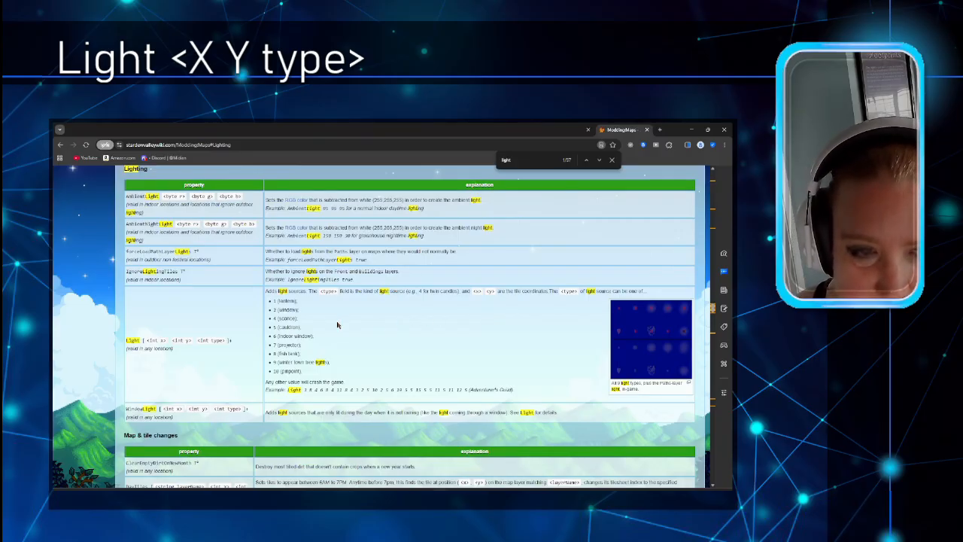
Step: Study the light-types image and the Lighting property table, then return to Tiled
{"action": "left_click", "coordinate": [647, 333]}
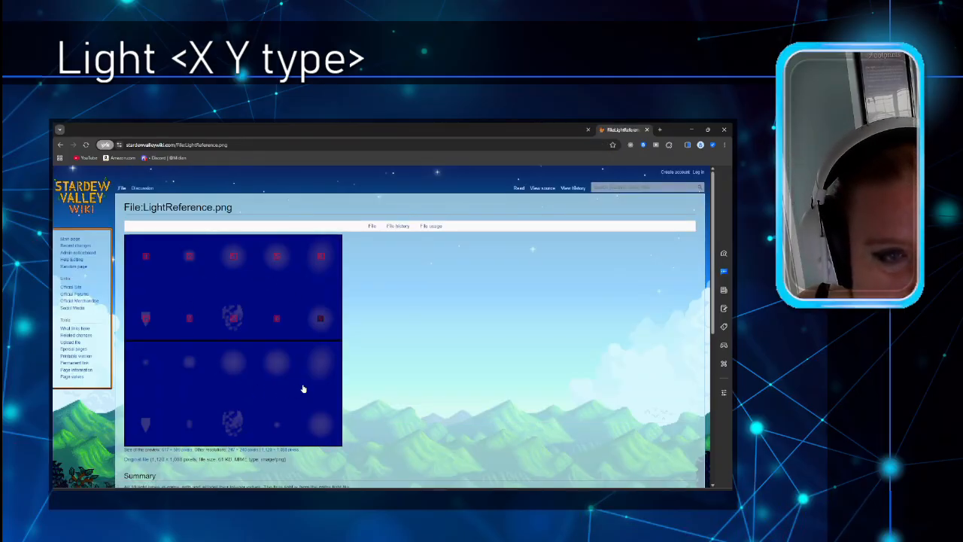
{"action": "key", "text": "alt+Left"}
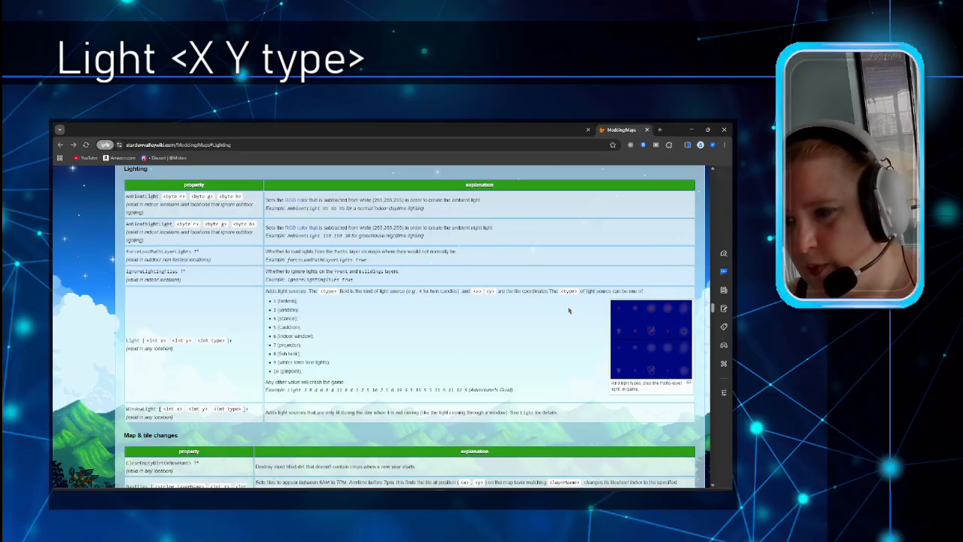
{"action": "left_click", "coordinate": [650, 331]}
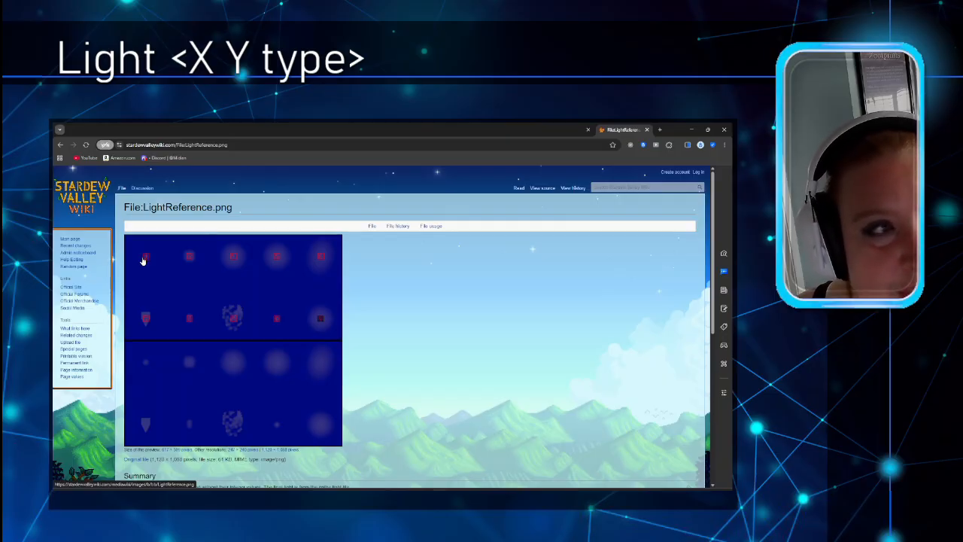
{"action": "left_click", "coordinate": [60, 144]}
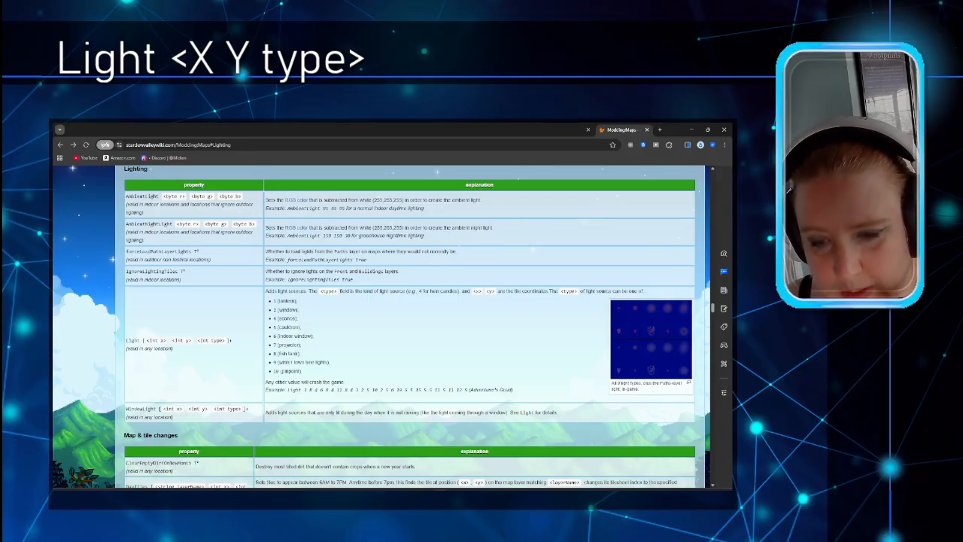
{"action": "mouse_move", "coordinate": [472, 493]}
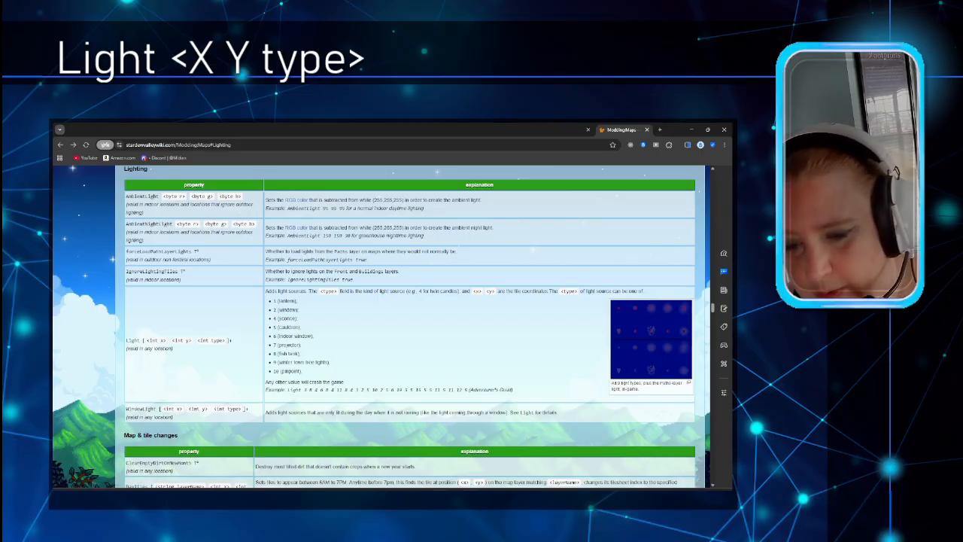
{"action": "key", "text": "alt+Tab"}
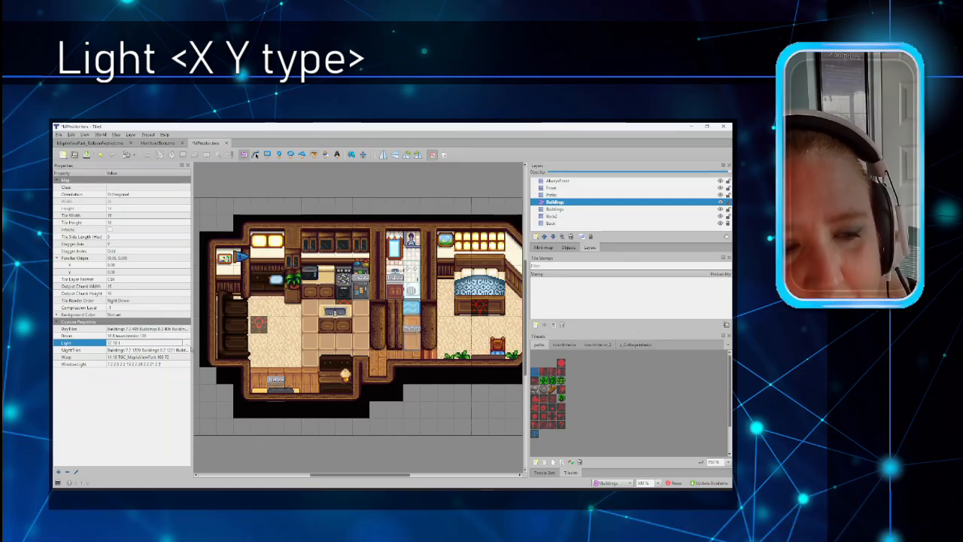
{"action": "left_click", "coordinate": [187, 343]}
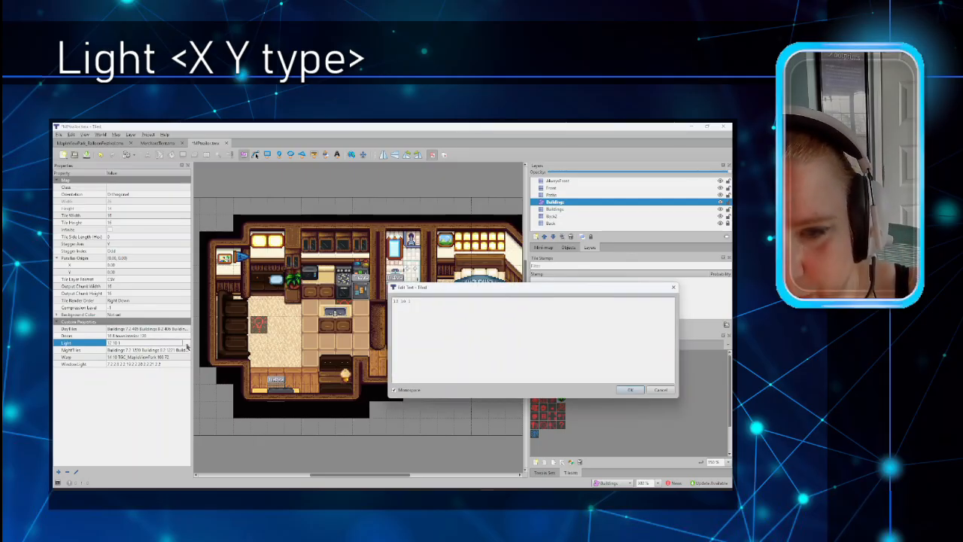
{"action": "left_click_drag", "start_coordinate": [439, 289], "coordinate": [374, 199]}
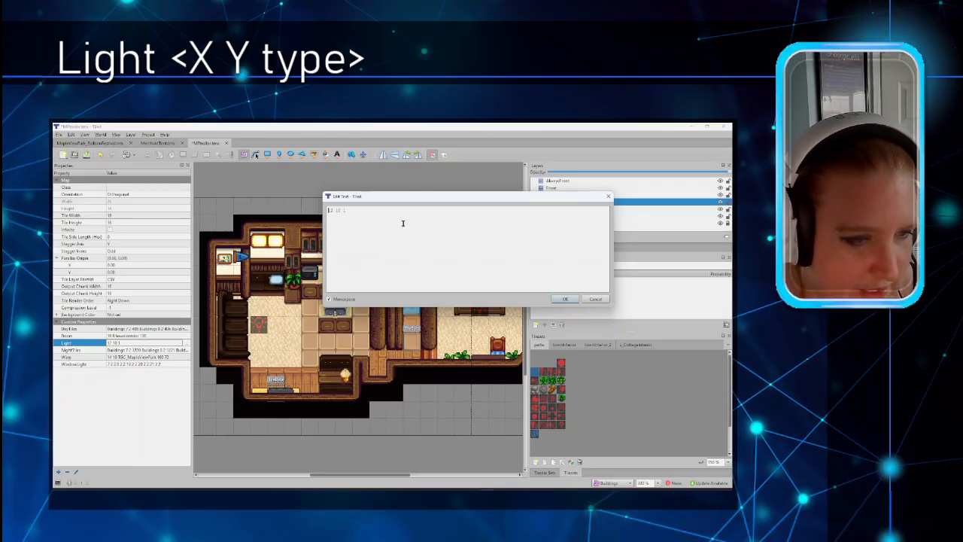
{"action": "left_click", "coordinate": [607, 197]}
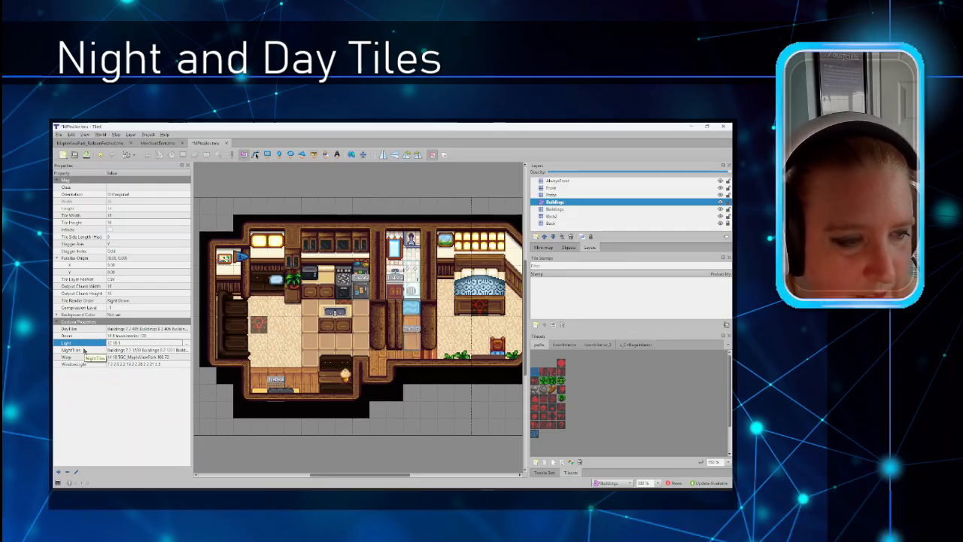
{"action": "left_click", "coordinate": [174, 331]}
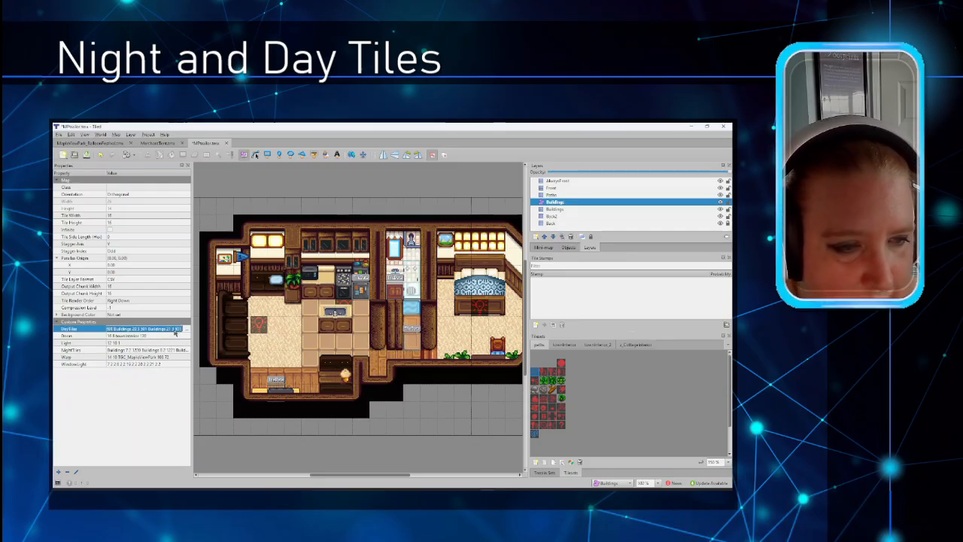
{"action": "left_click", "coordinate": [186, 328]}
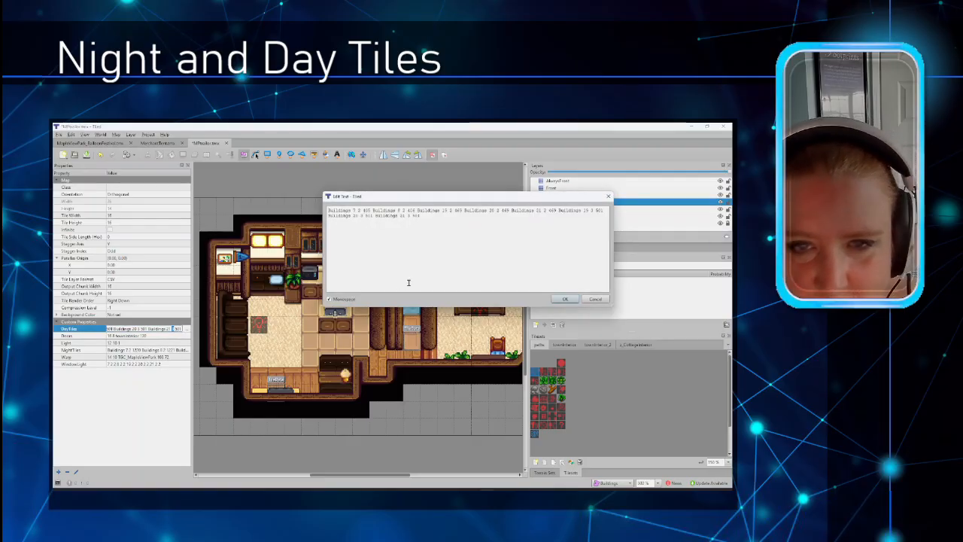
{"action": "left_click_drag", "start_coordinate": [500, 203], "coordinate": [420, 231]}
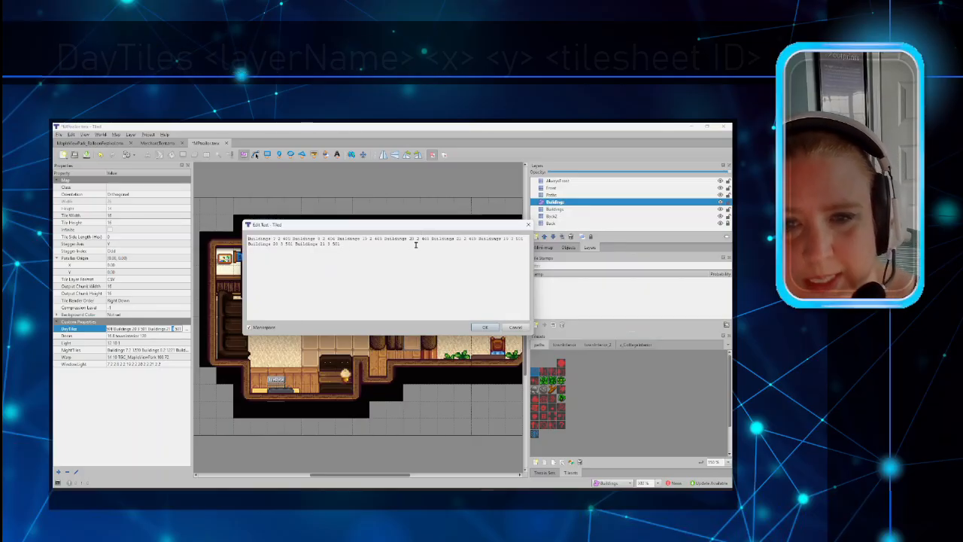
{"action": "left_click", "coordinate": [525, 328]}
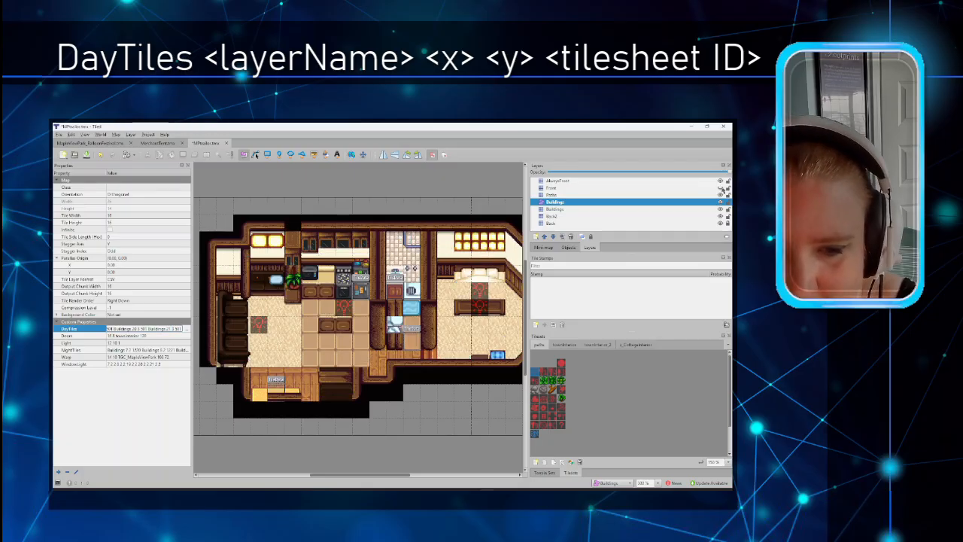
Step: Select the Front layer and hide then reshow it to see its tiles
{"action": "left_click", "coordinate": [629, 187]}
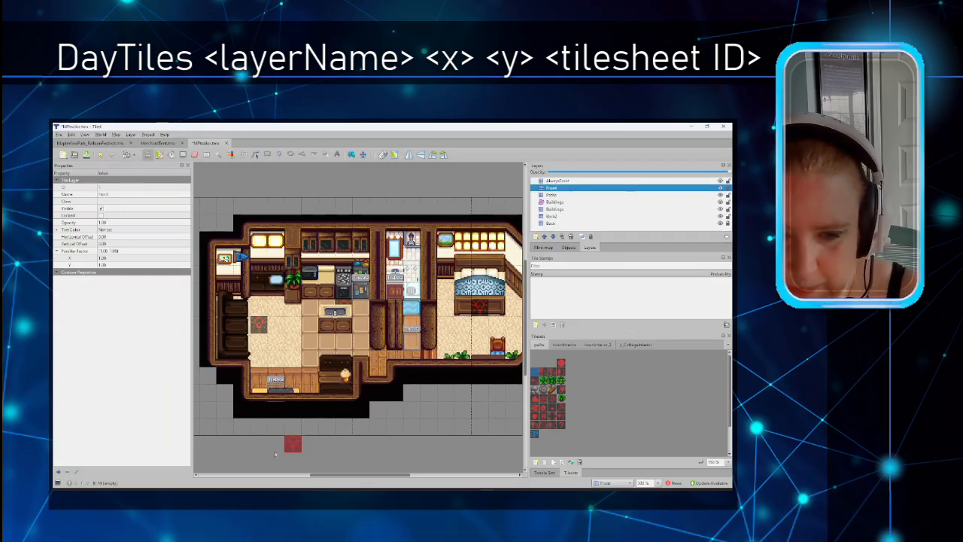
{"action": "left_click", "coordinate": [720, 188]}
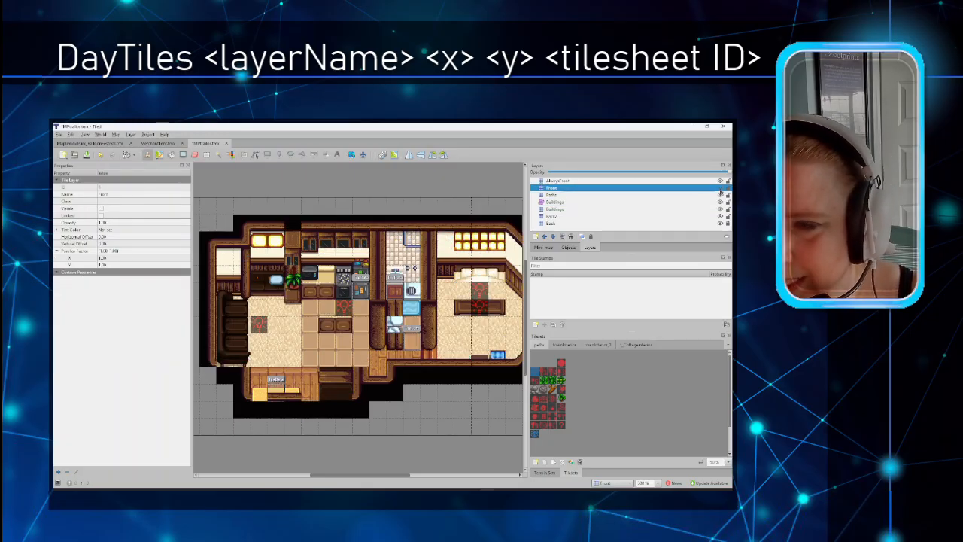
{"action": "left_click", "coordinate": [720, 189]}
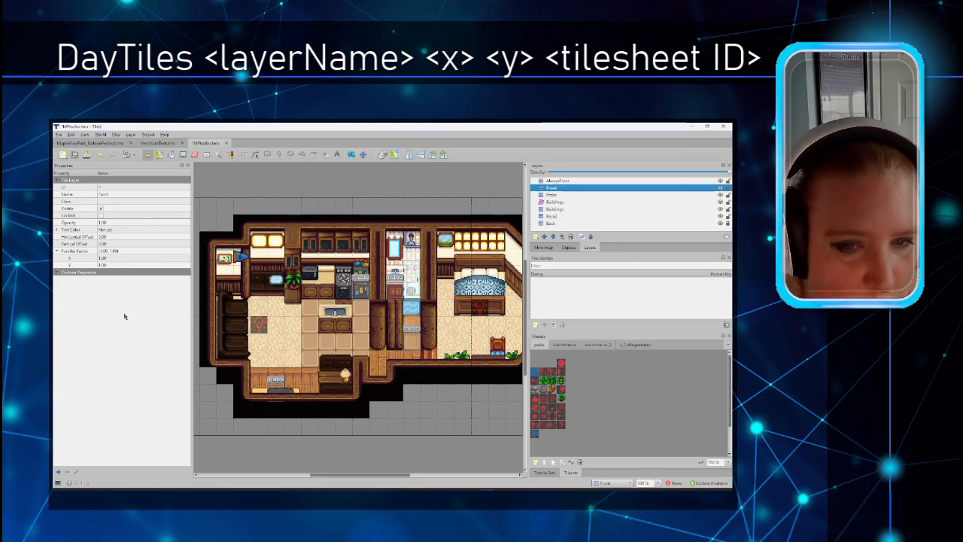
Step: Open the map's DayTiles property in the full text editor
{"action": "left_click", "coordinate": [116, 134]}
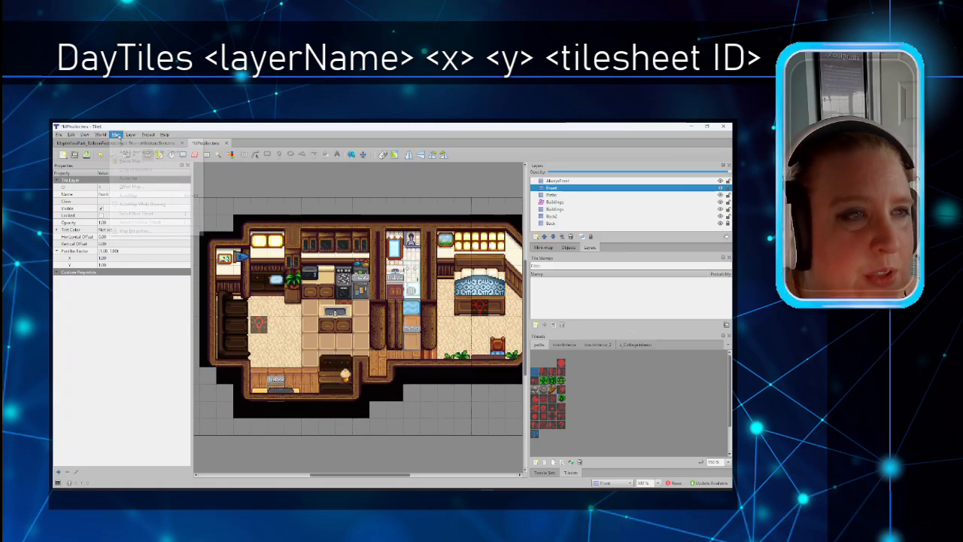
{"action": "left_click", "coordinate": [130, 233]}
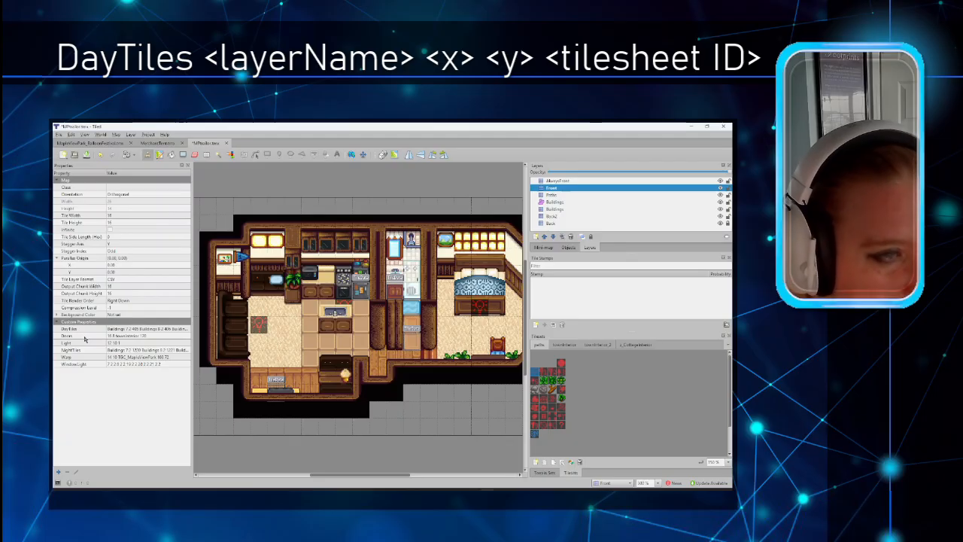
{"action": "left_click", "coordinate": [135, 330]}
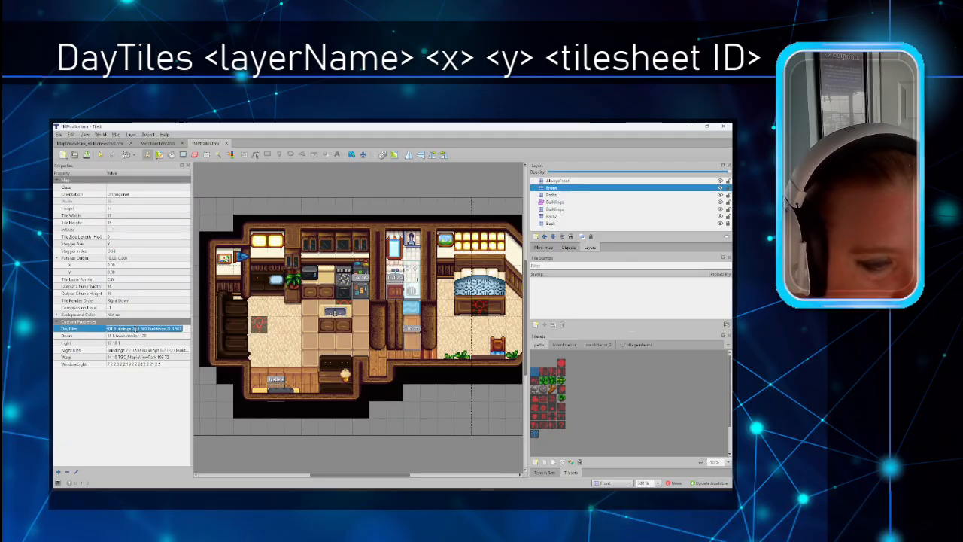
{"action": "left_click", "coordinate": [187, 329]}
{"action": "left_click_drag", "start_coordinate": [411, 219], "coordinate": [472, 218]}
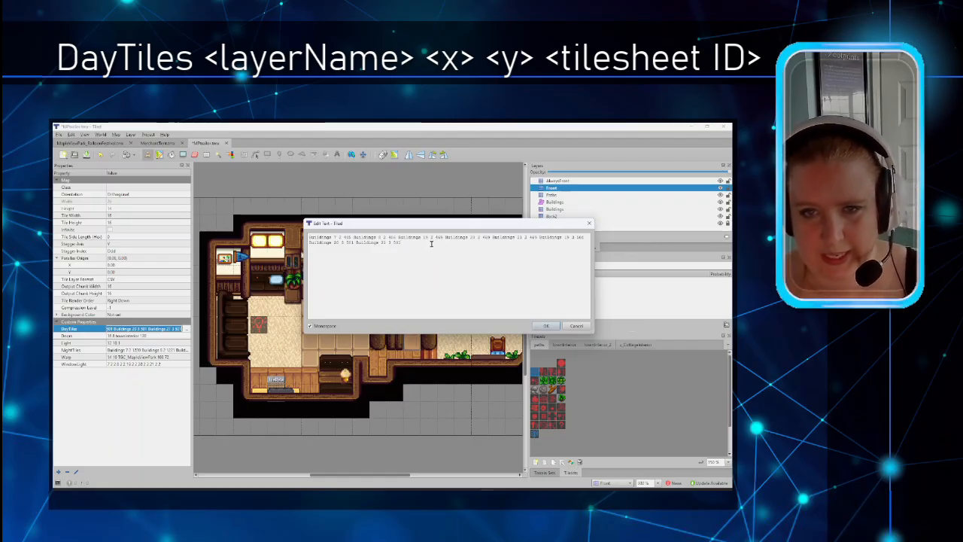
Step: Append a Front-layer entry for tile 10, 12 to the DayTiles list
{"action": "left_click", "coordinate": [576, 326]}
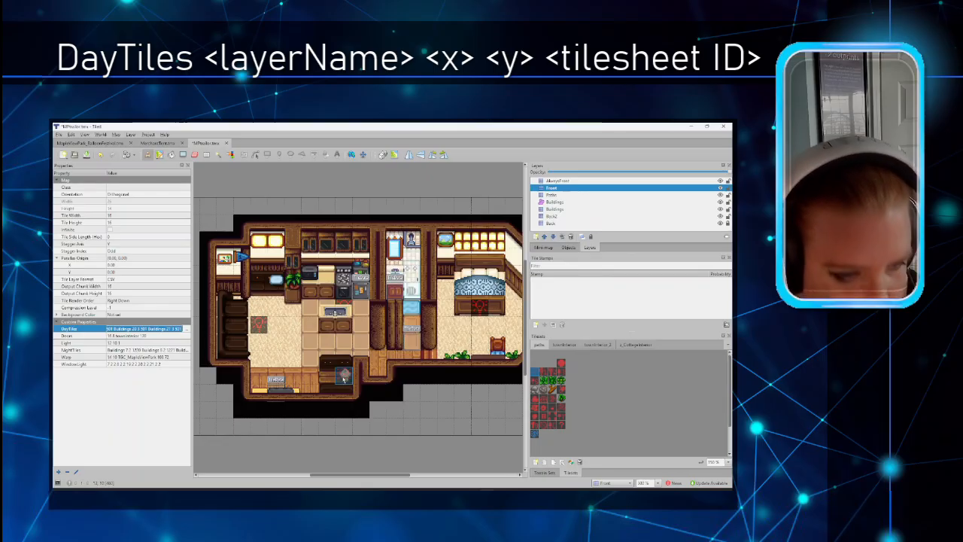
{"action": "left_click", "coordinate": [187, 329]}
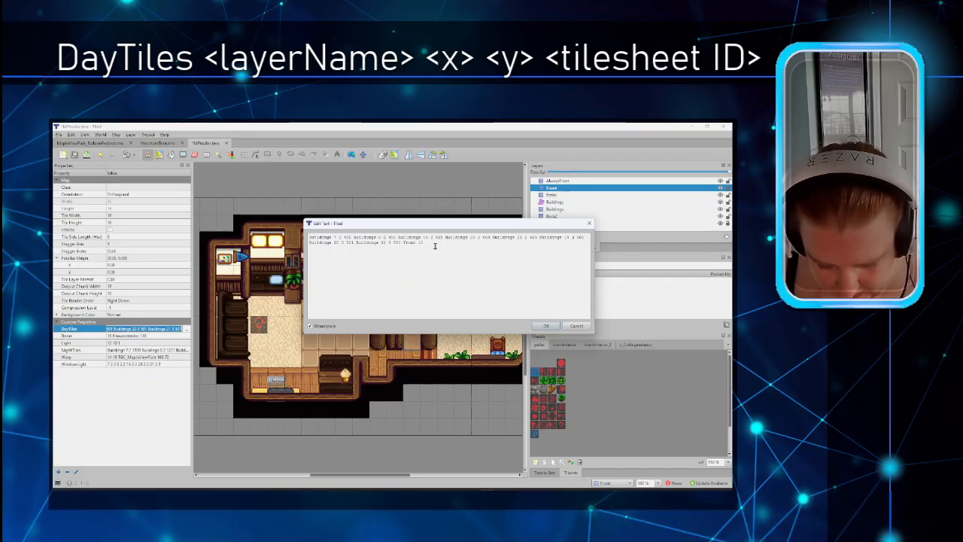
{"action": "left_click", "coordinate": [546, 326]}
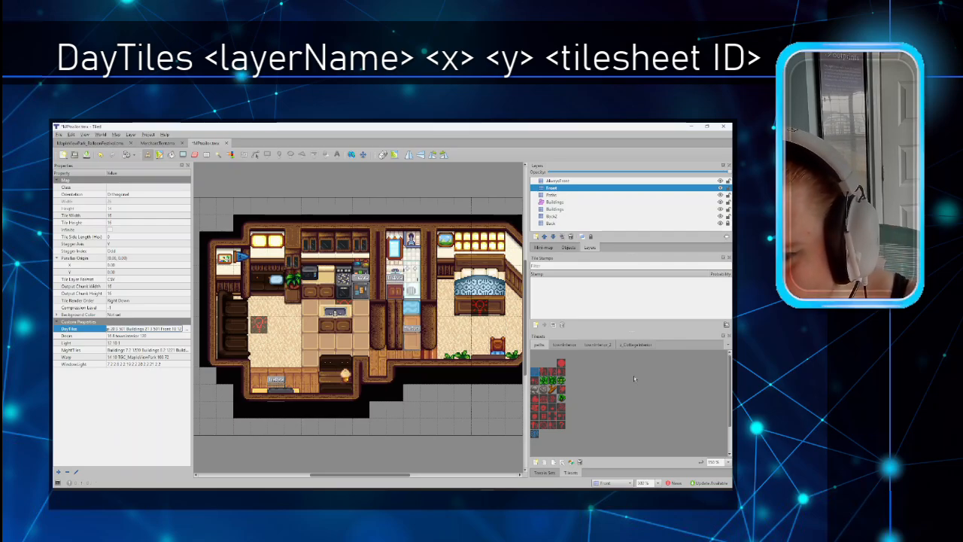
Step: Scroll the townInterior_2 tileset and select a furniture tile to read its tile ID
{"action": "left_click", "coordinate": [604, 345]}
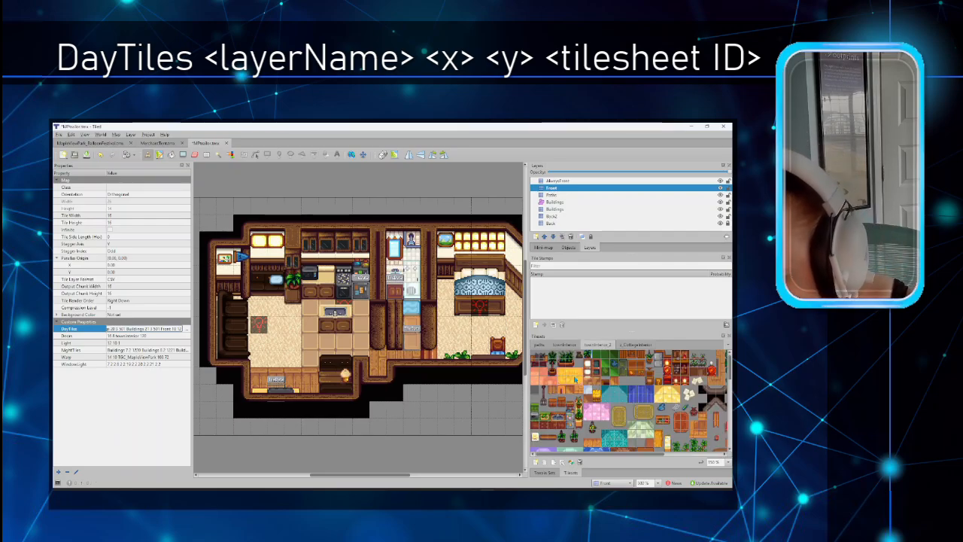
{"action": "scroll", "coordinate": [574, 380], "scroll_direction": "down", "scroll_amount": 3}
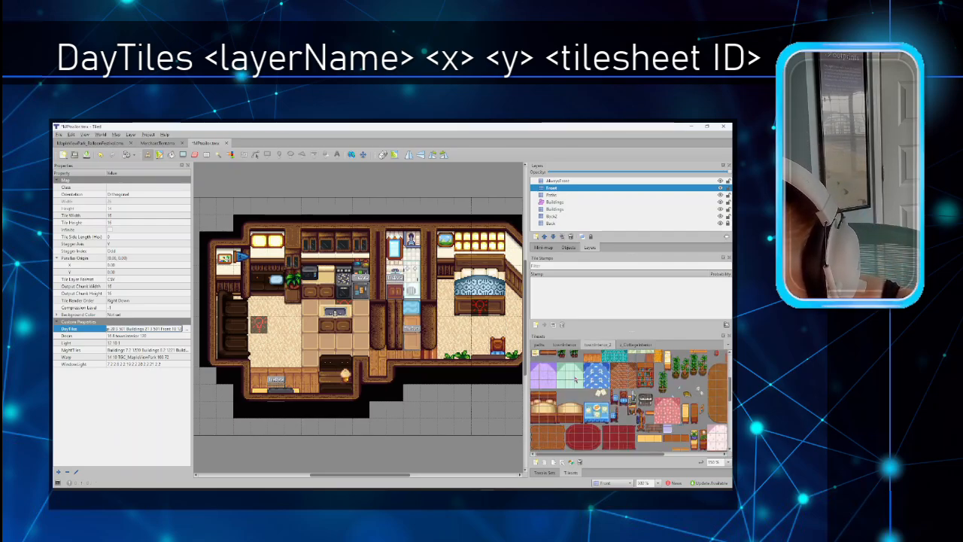
{"action": "scroll", "coordinate": [576, 380], "scroll_direction": "down", "scroll_amount": 5}
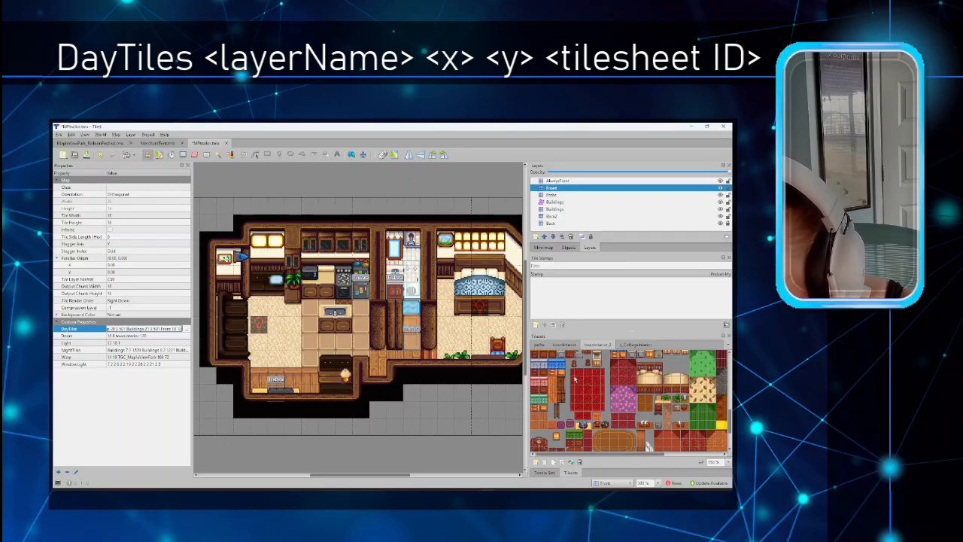
{"action": "scroll", "coordinate": [574, 380], "scroll_direction": "down", "scroll_amount": 8}
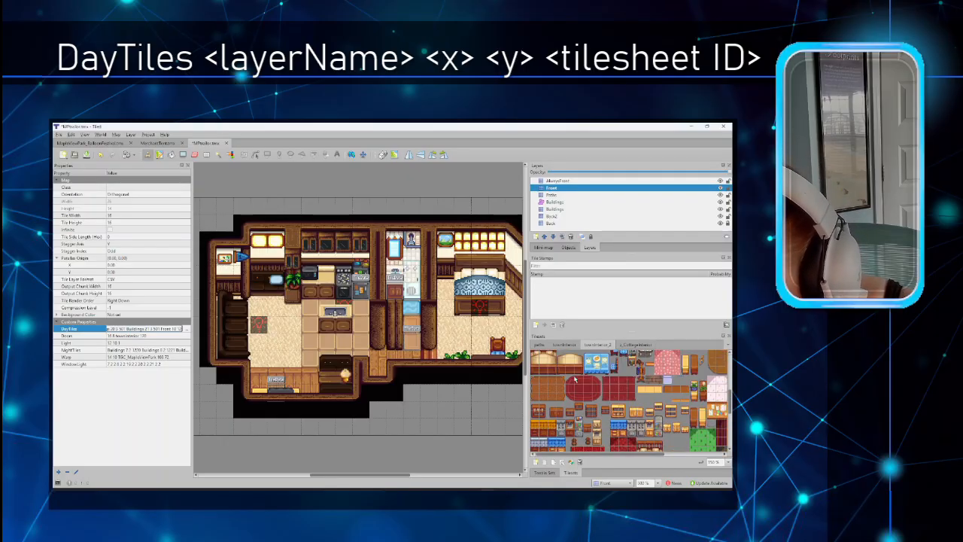
{"action": "scroll", "coordinate": [574, 380], "scroll_direction": "down", "scroll_amount": 6}
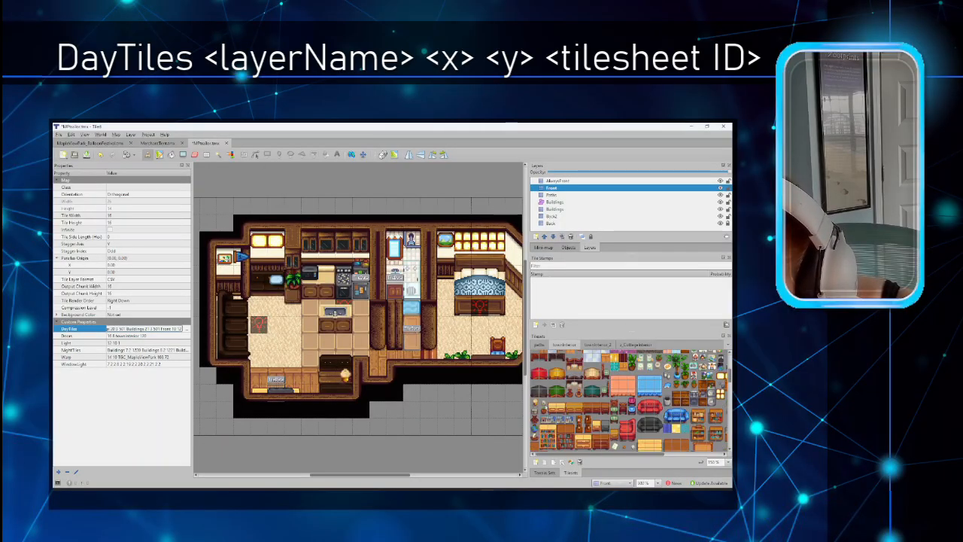
{"action": "left_click", "coordinate": [535, 403]}
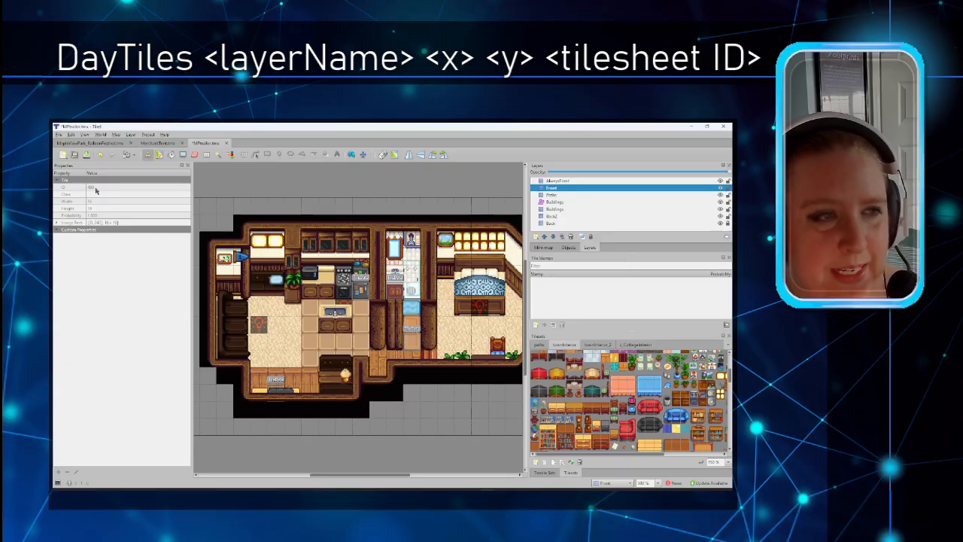
Step: Open the DayTiles value editor from the map's properties
{"action": "left_click", "coordinate": [116, 134]}
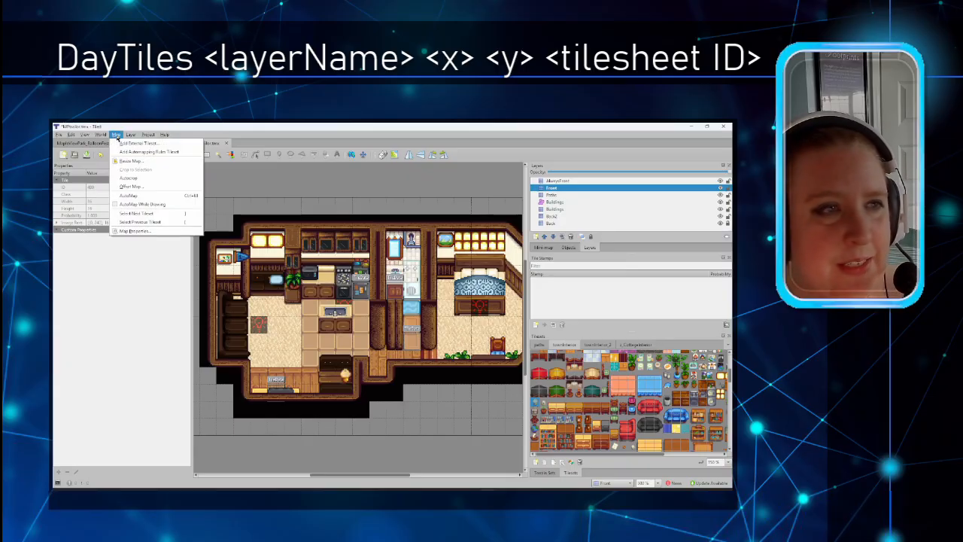
{"action": "left_click", "coordinate": [147, 234]}
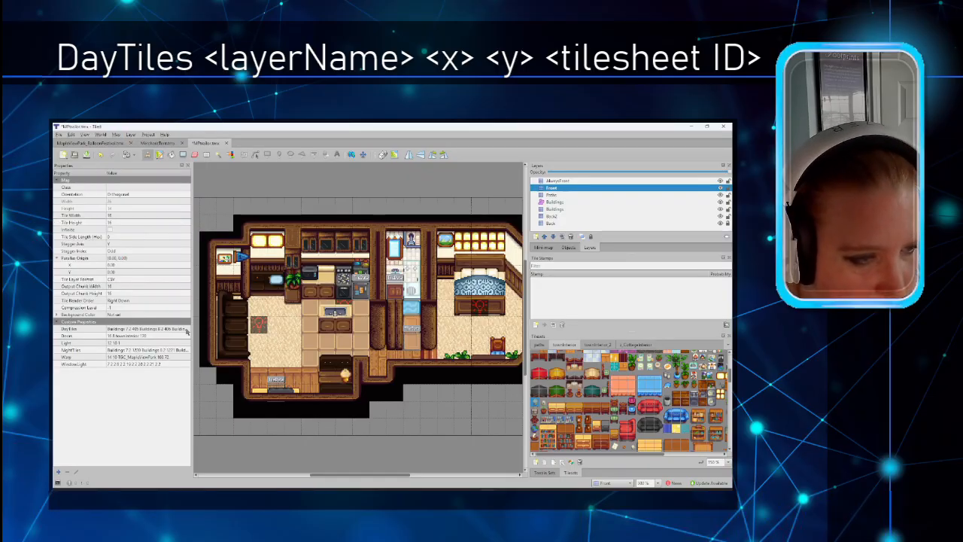
{"action": "left_click", "coordinate": [150, 329]}
{"action": "left_click", "coordinate": [186, 329]}
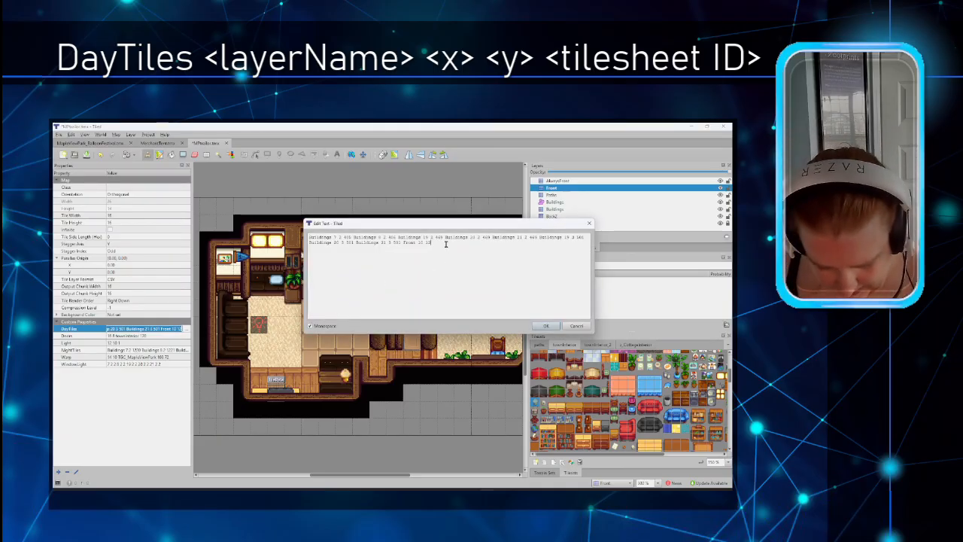
Step: Complete the trailing DayTiles entry as 'Front 10 12 150' and confirm the edit
{"action": "type", "text": "59"}
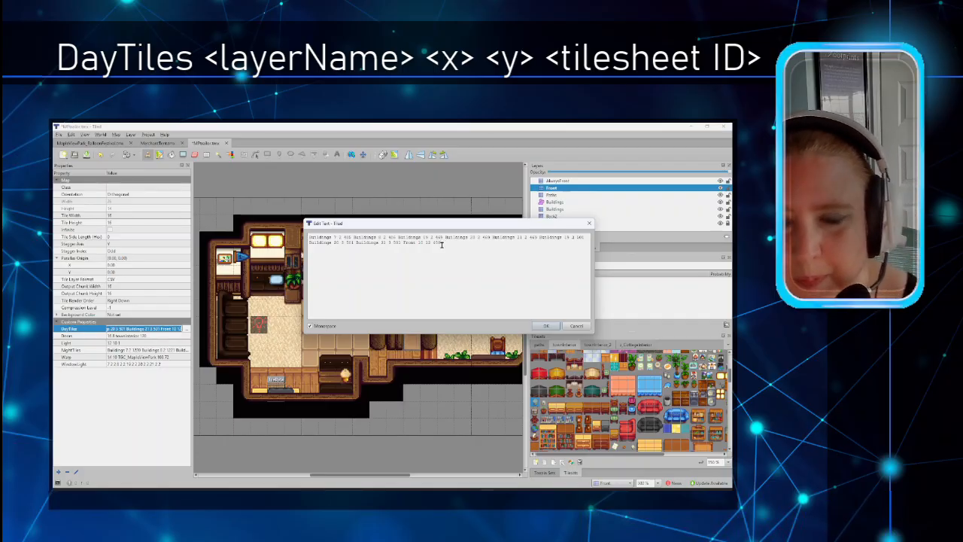
{"action": "left_click_drag", "start_coordinate": [445, 243], "coordinate": [404, 245]}
{"action": "left_click", "coordinate": [404, 244]}
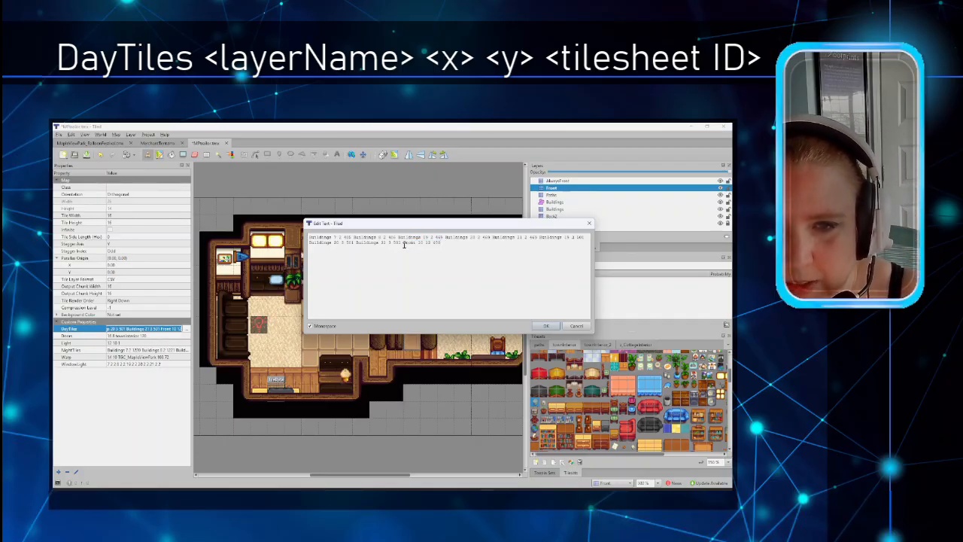
{"action": "key", "text": "shift+End"}
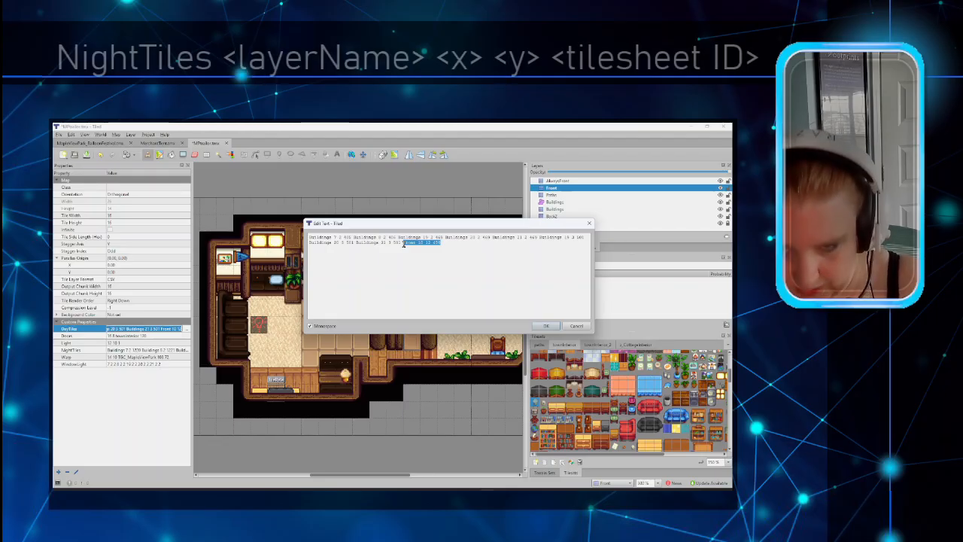
{"action": "left_click", "coordinate": [547, 326]}
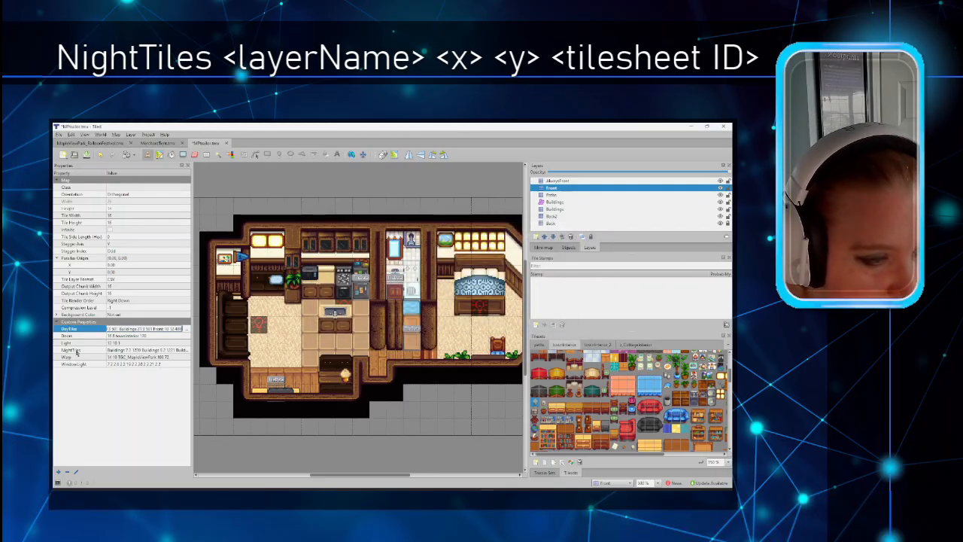
Step: Paste 'Front 10 12 480' at the end of the NightTiles value
{"action": "left_click", "coordinate": [81, 349]}
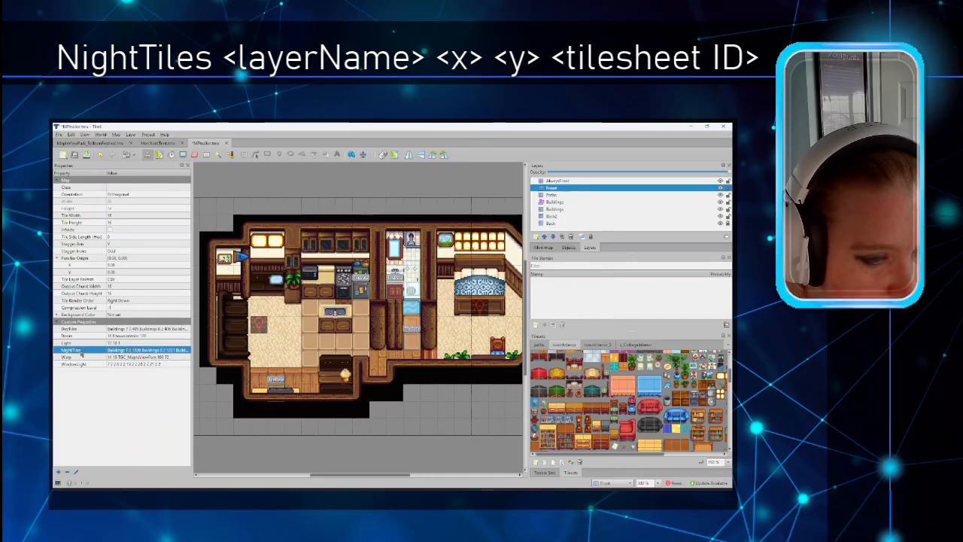
{"action": "left_click", "coordinate": [186, 351]}
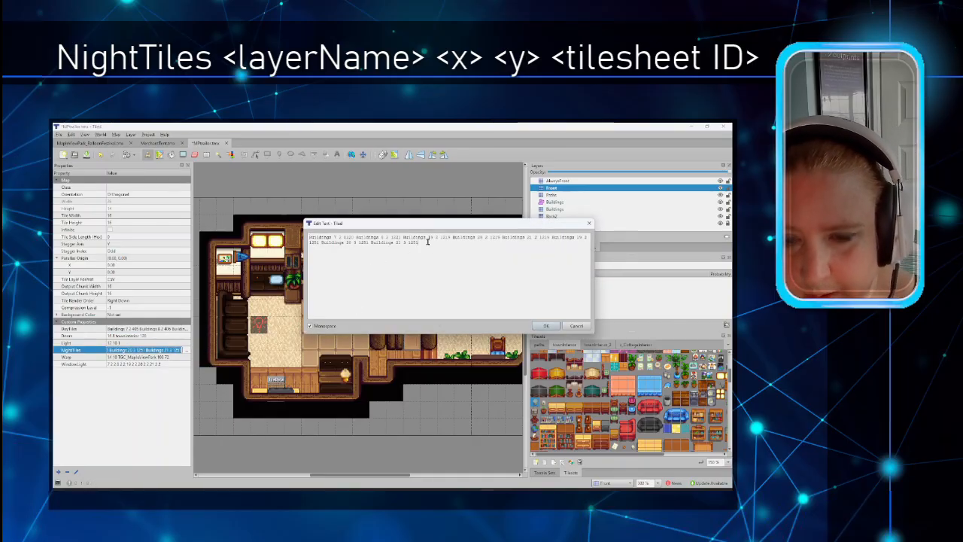
{"action": "left_click", "coordinate": [428, 241]}
{"action": "type", "text": "Front 10 12 480"}
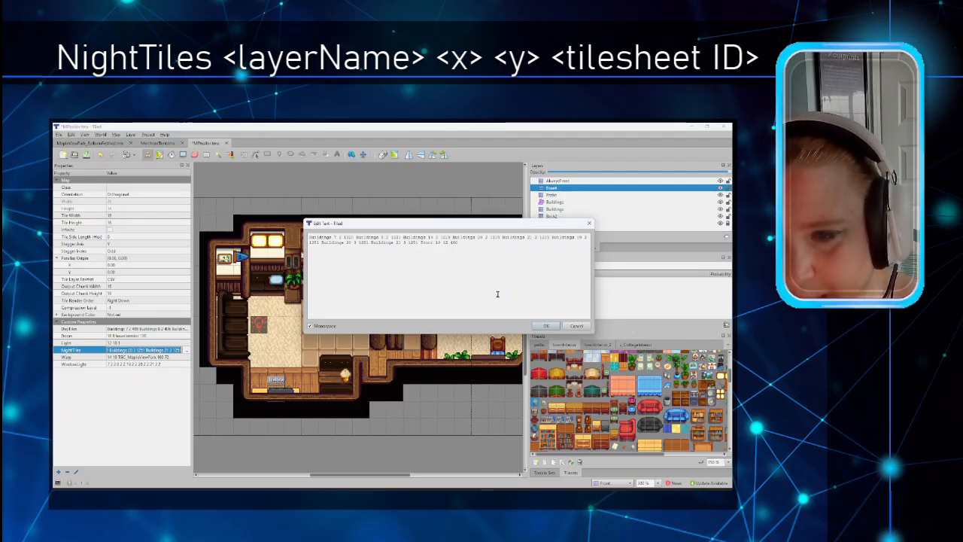
{"action": "left_click", "coordinate": [546, 325]}
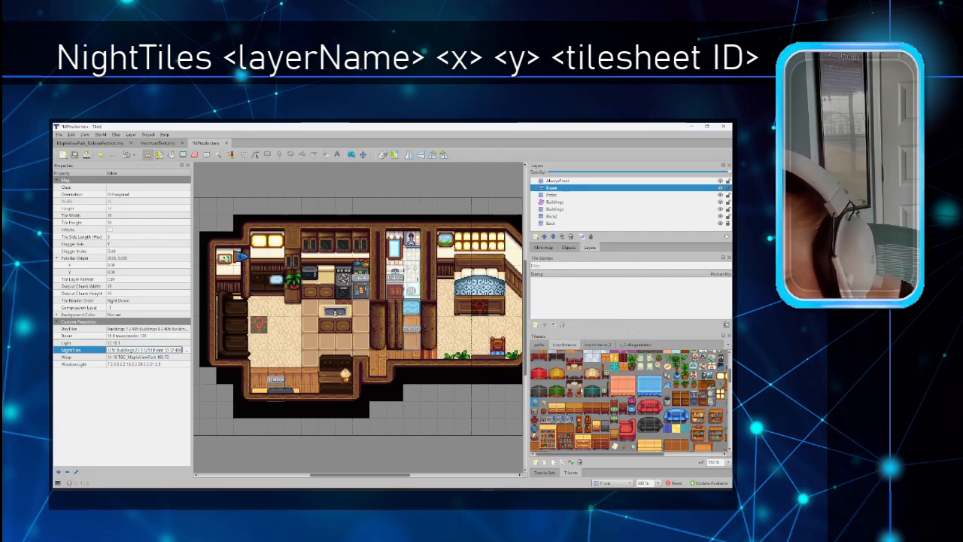
Step: Check the lamp tile's ID in the tileset, then show the map's properties again
{"action": "scroll", "coordinate": [581, 390], "scroll_direction": "up", "scroll_amount": 2}
{"action": "scroll", "coordinate": [580, 390], "scroll_direction": "down", "scroll_amount": 4}
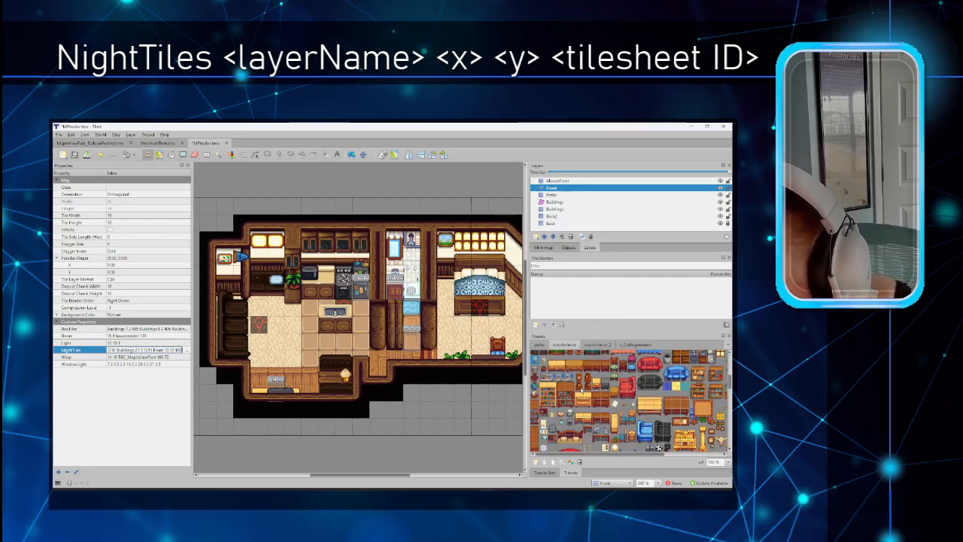
{"action": "scroll", "coordinate": [580, 391], "scroll_direction": "down", "scroll_amount": 2}
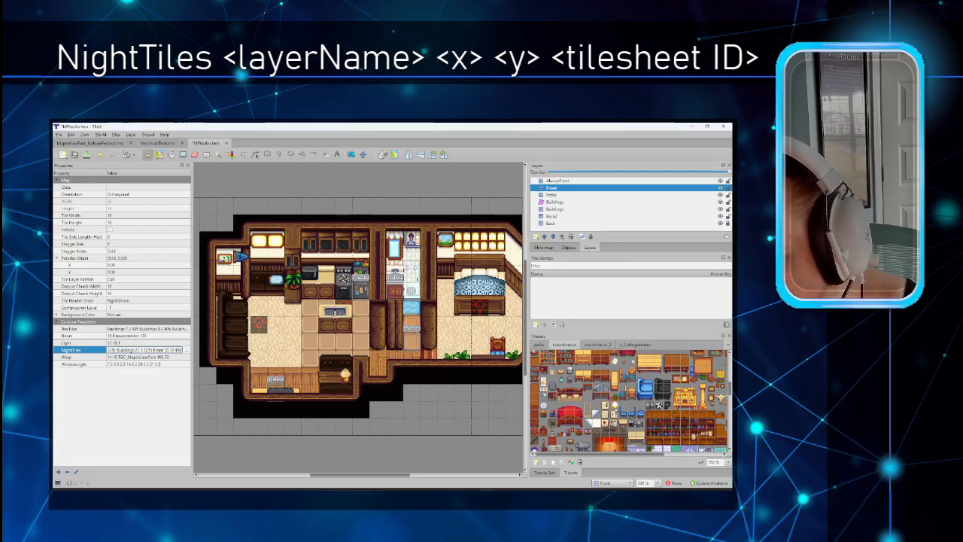
{"action": "left_click", "coordinate": [615, 406]}
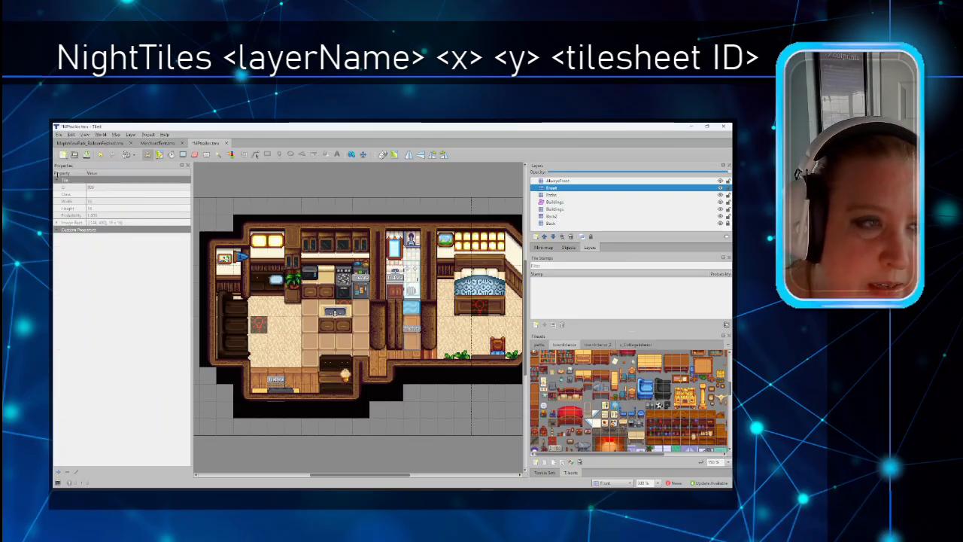
{"action": "left_click", "coordinate": [117, 135]}
{"action": "left_click", "coordinate": [154, 230]}
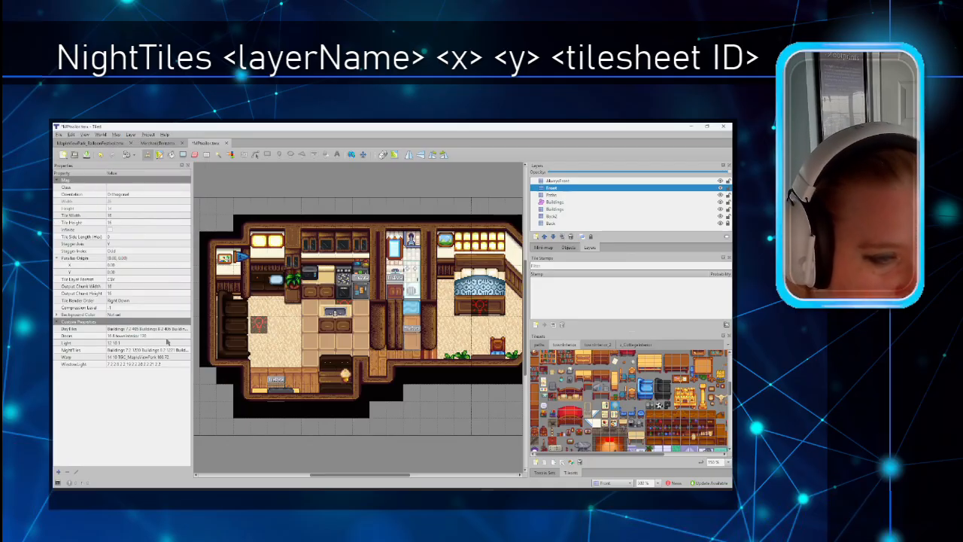
Step: Change the last NightTiles entry's tile number from 480 to 806
{"action": "left_click", "coordinate": [185, 350]}
{"action": "left_click", "coordinate": [186, 350]}
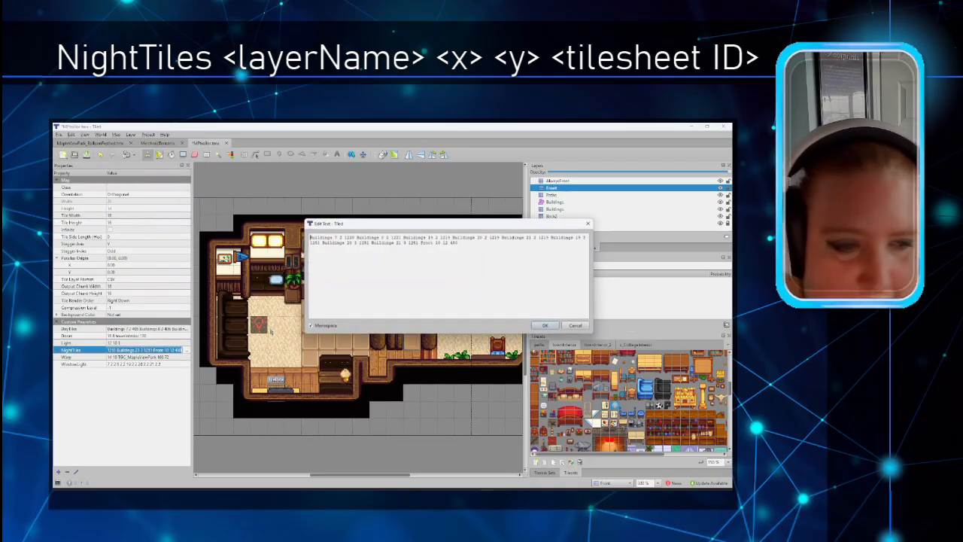
{"action": "double_click", "coordinate": [459, 243]}
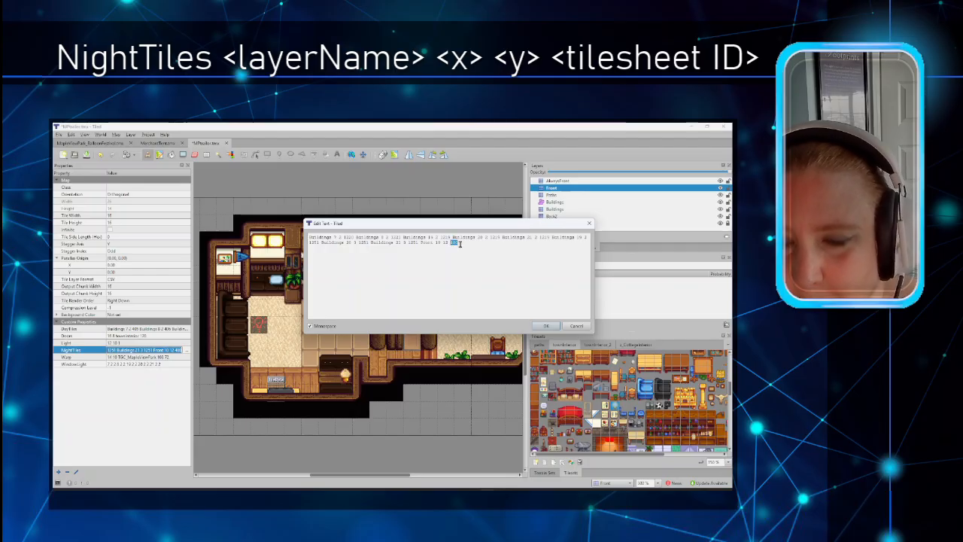
{"action": "type", "text": "806"}
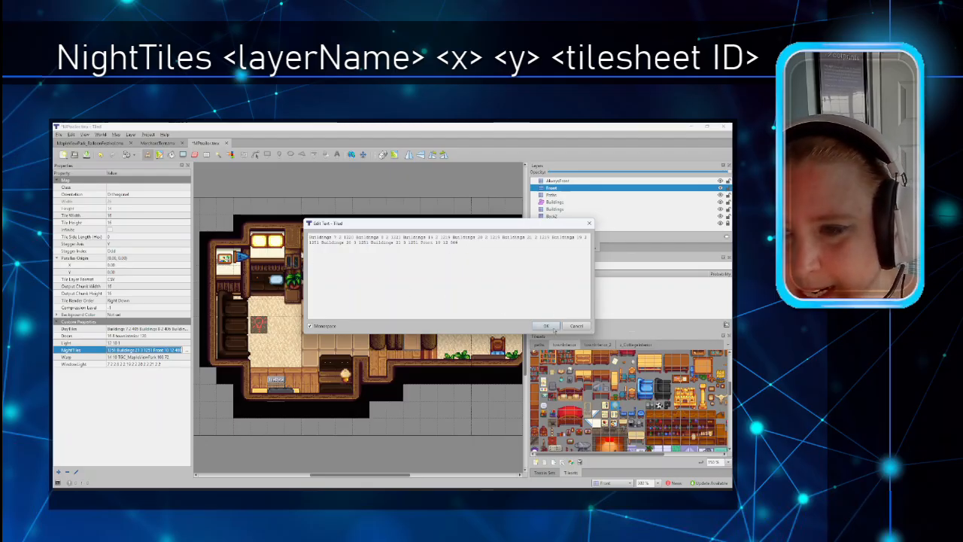
{"action": "left_click", "coordinate": [546, 325]}
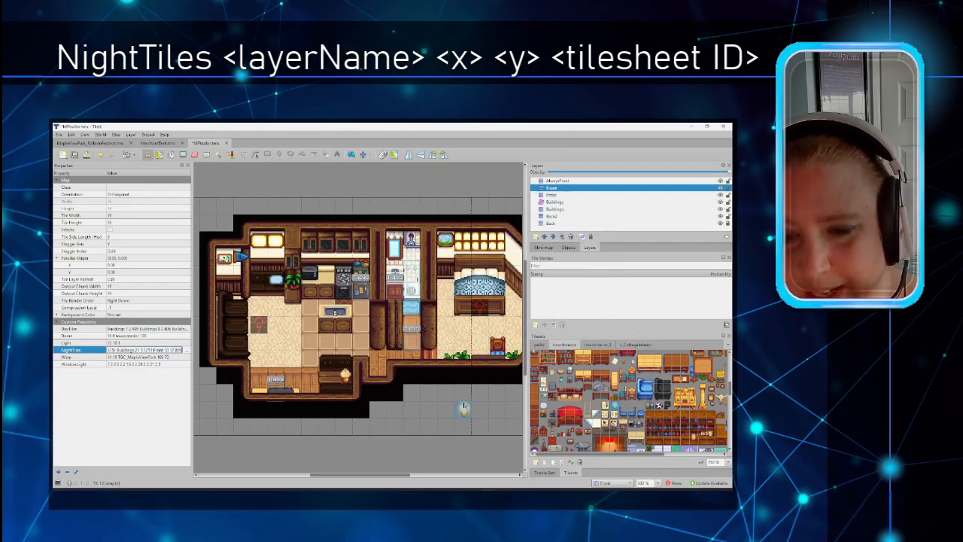
Step: Verify tile 806 in the tileset, restore the map's properties, and bring the modding wiki forward
{"action": "left_click", "coordinate": [588, 404]}
{"action": "scroll", "coordinate": [588, 405], "scroll_direction": "up", "scroll_amount": 1}
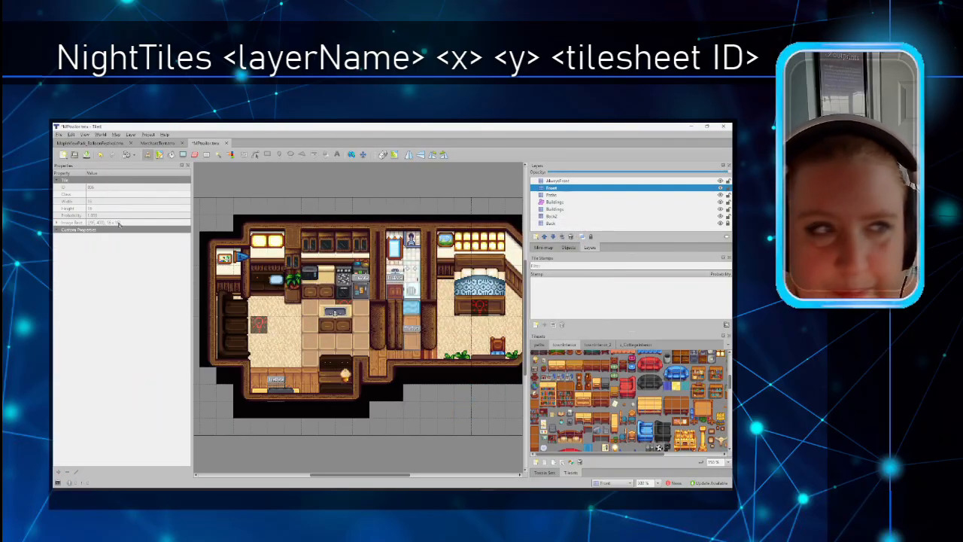
{"action": "left_click", "coordinate": [117, 135]}
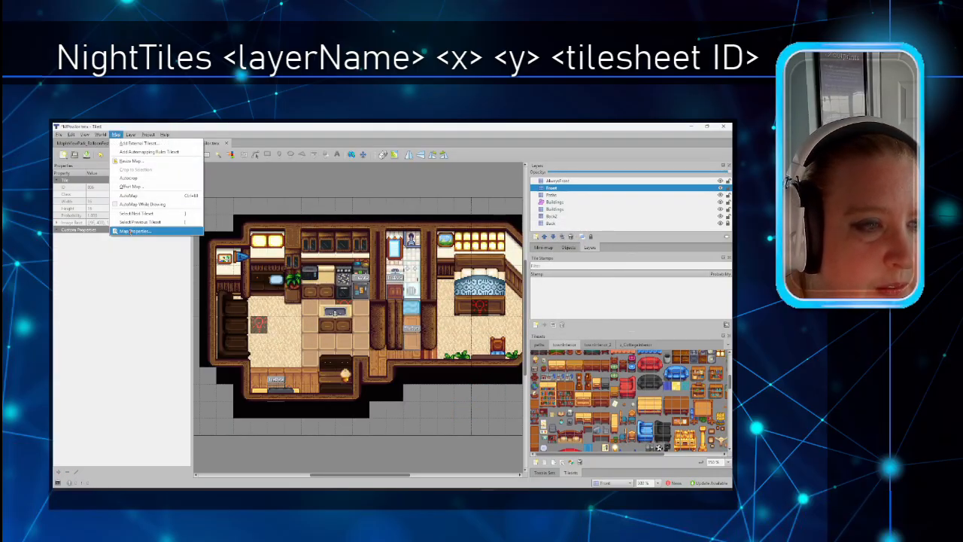
{"action": "left_click", "coordinate": [139, 230]}
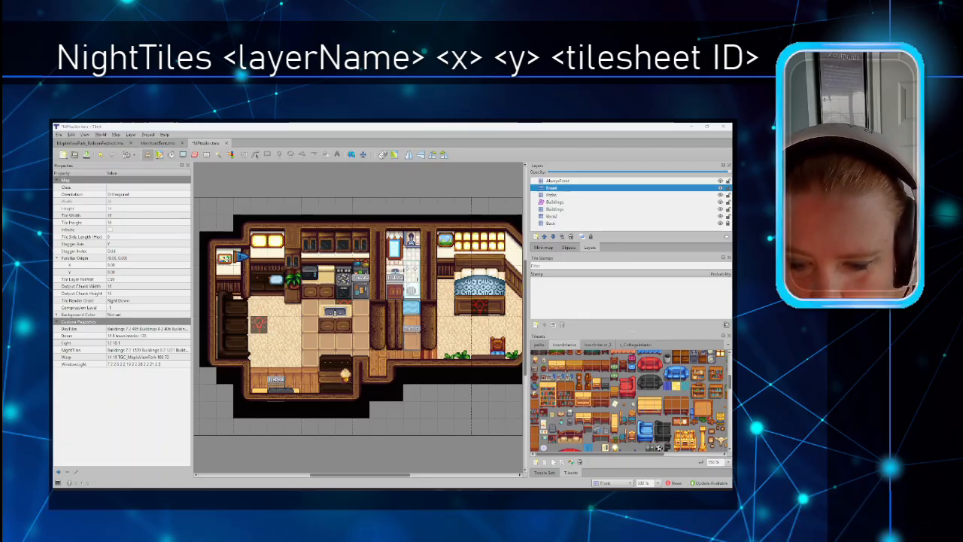
{"action": "mouse_move", "coordinate": [441, 492]}
{"action": "left_click", "coordinate": [415, 462]}
Step: Copy the 'AmbientLight' property name from the wiki's Lighting table and return to Tiled
{"action": "scroll", "coordinate": [357, 353], "scroll_direction": "up", "scroll_amount": 3}
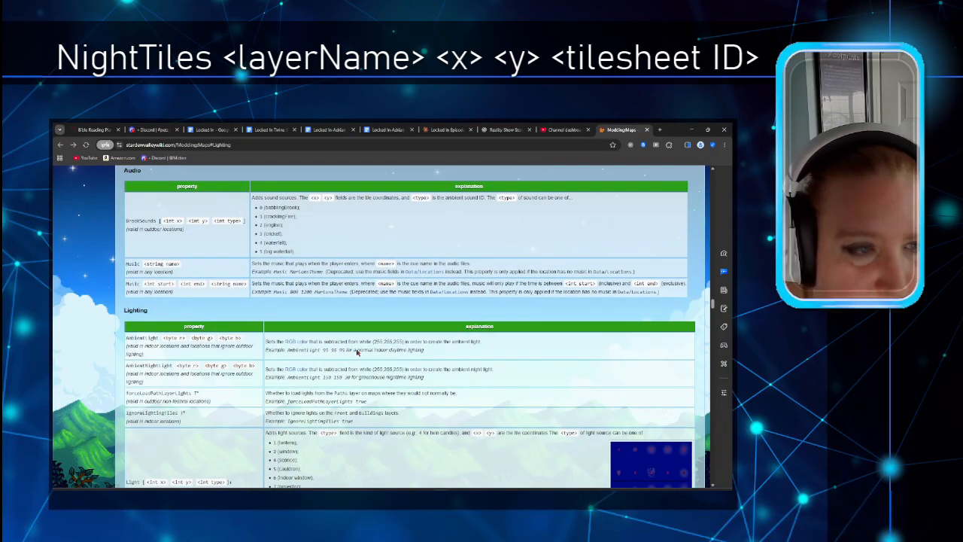
{"action": "scroll", "coordinate": [355, 350], "scroll_direction": "down", "scroll_amount": 2}
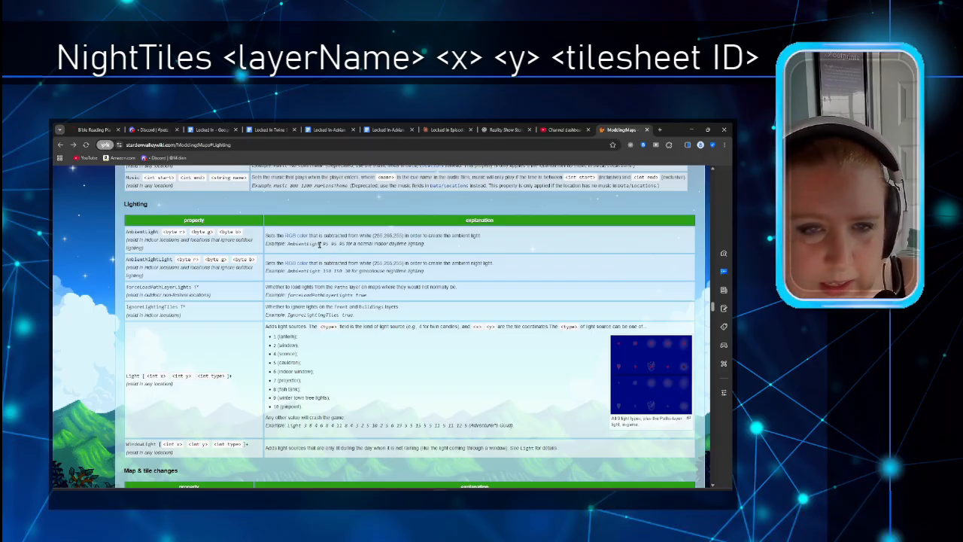
{"action": "left_click_drag", "start_coordinate": [159, 231], "coordinate": [125, 232]}
{"action": "key", "text": "ctrl+c"}
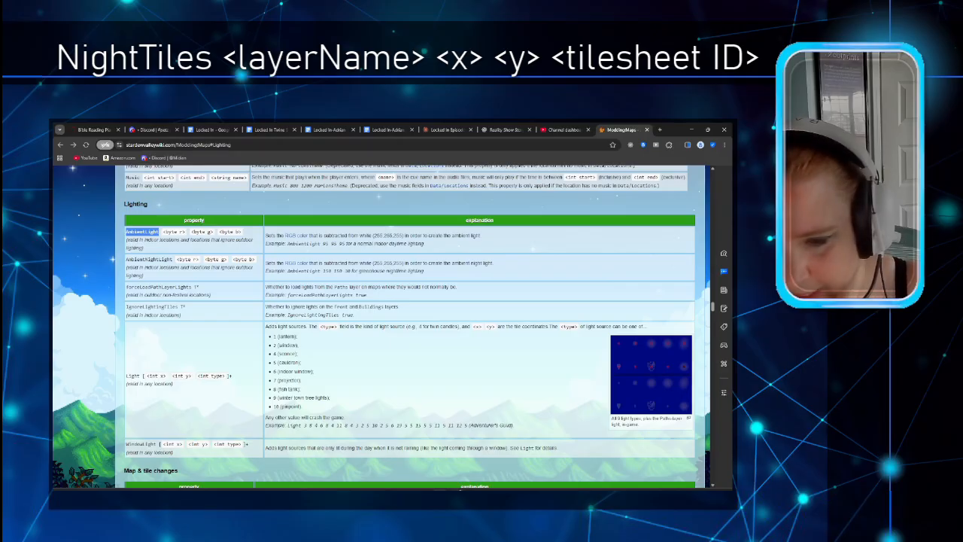
{"action": "left_click", "coordinate": [487, 455]}
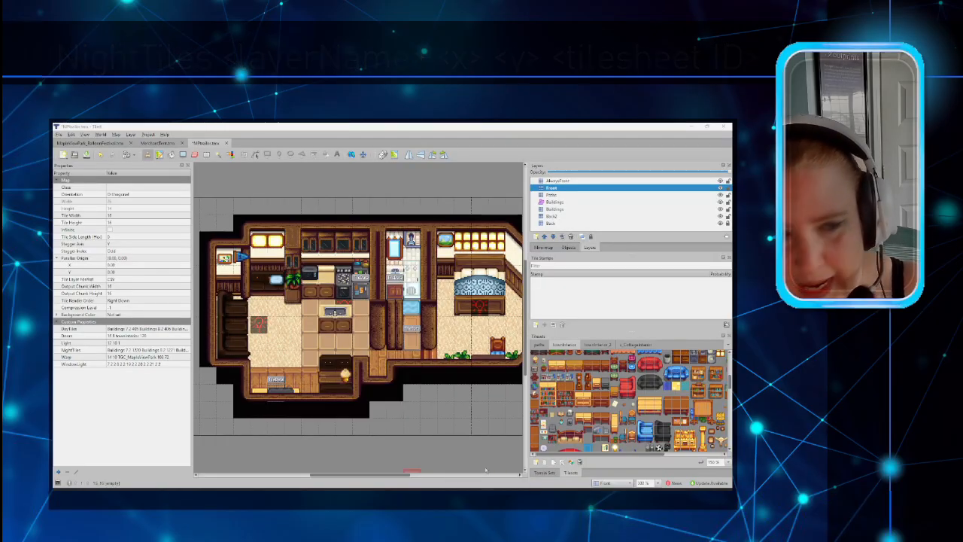
Step: Add a map custom property AmbientLight with the value 95 95 95
{"action": "right_click", "coordinate": [131, 375]}
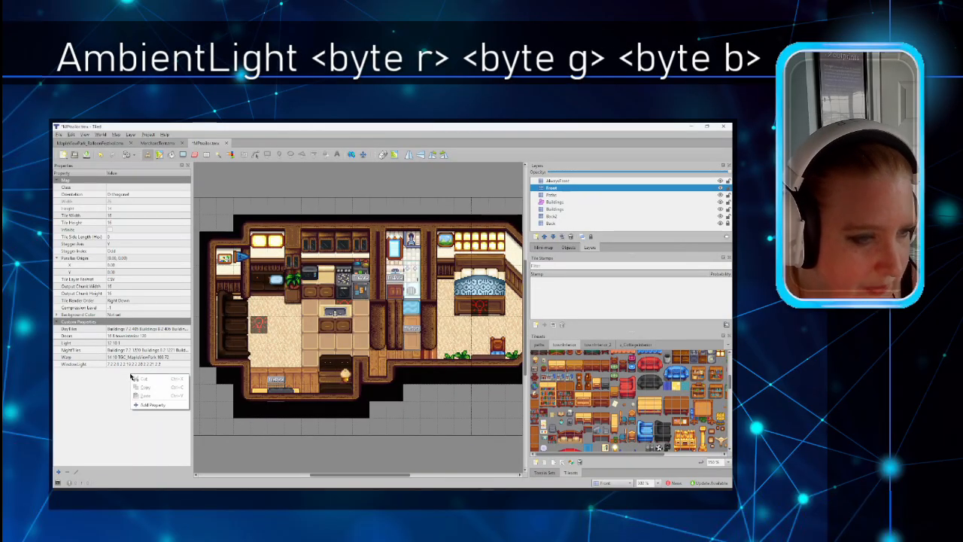
{"action": "left_click", "coordinate": [116, 135]}
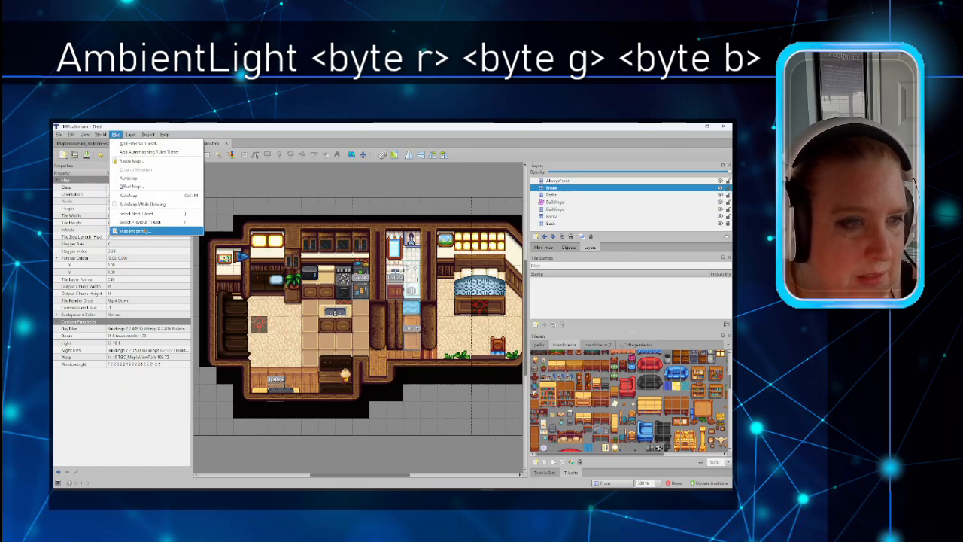
{"action": "left_click", "coordinate": [135, 231]}
{"action": "right_click", "coordinate": [151, 386]}
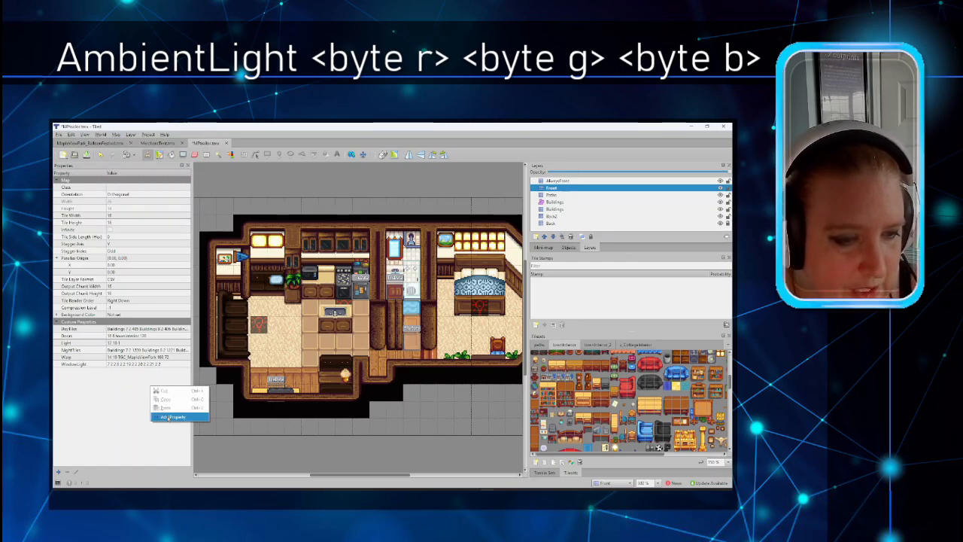
{"action": "left_click", "coordinate": [163, 417]}
{"action": "key", "text": "ctrl+v"}
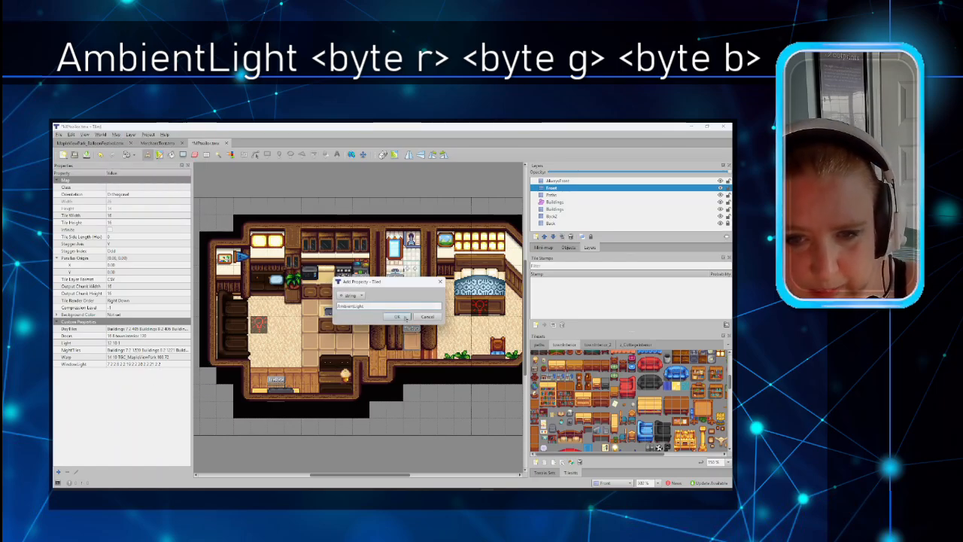
{"action": "left_click", "coordinate": [405, 317]}
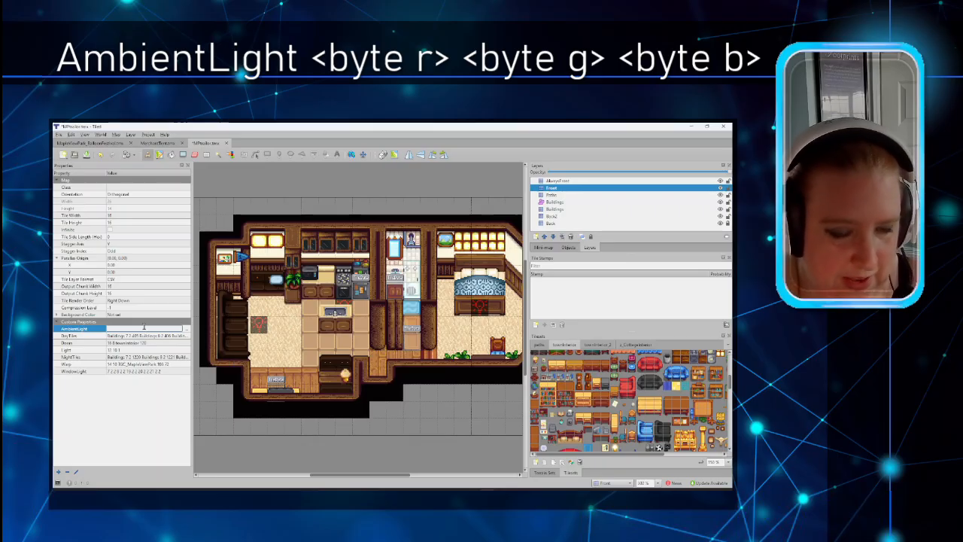
{"action": "type", "text": "95"}
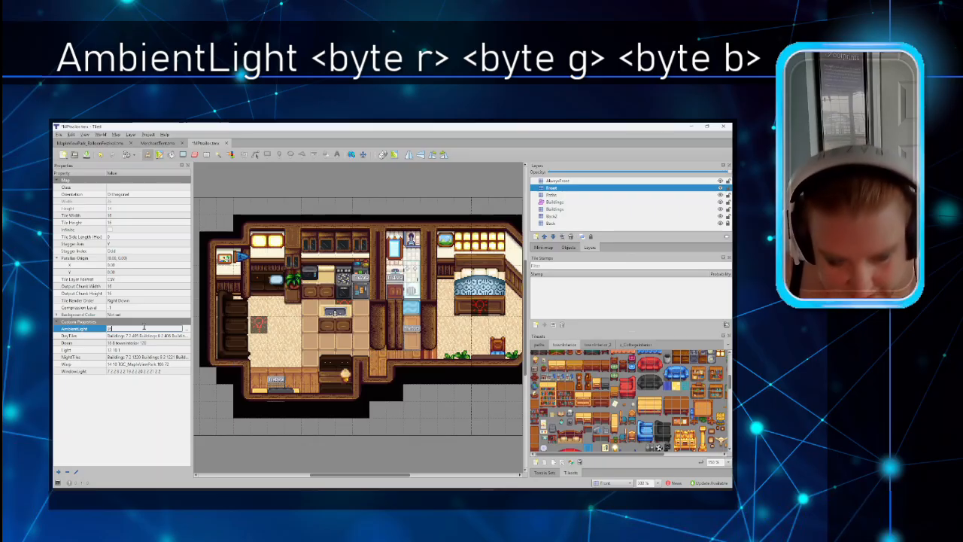
{"action": "type", "text": " 95 9"}
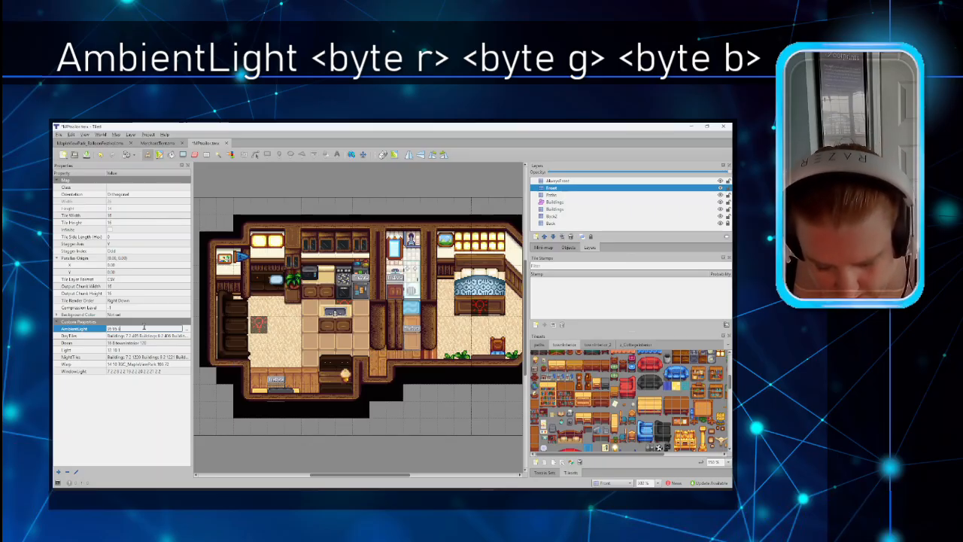
{"action": "type", "text": "5"}
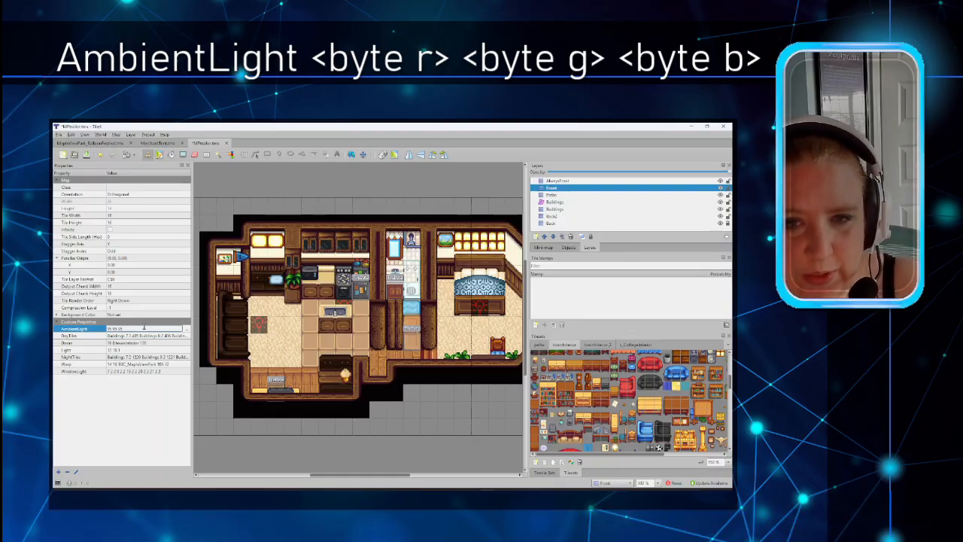
{"action": "left_click", "coordinate": [144, 420]}
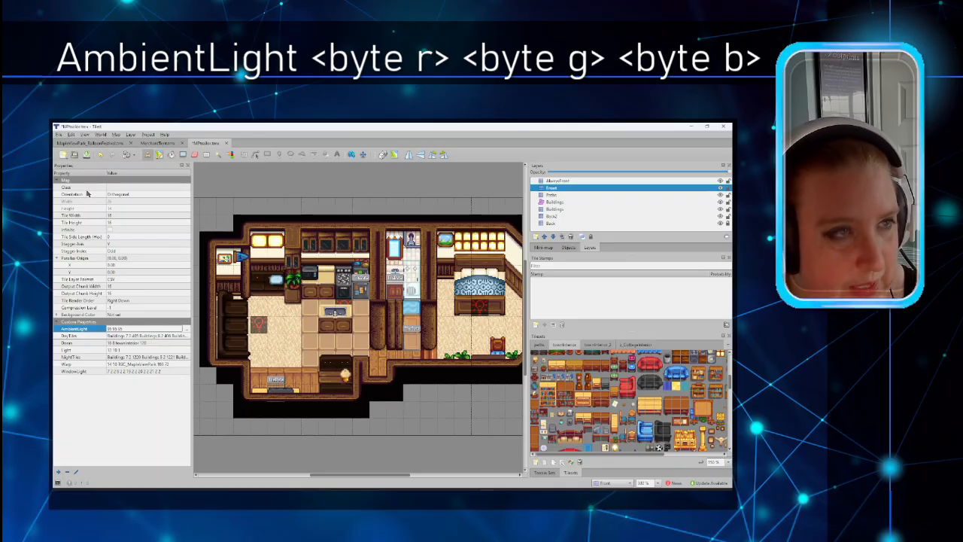
Step: Save the trailer map
{"action": "left_click", "coordinate": [85, 343]}
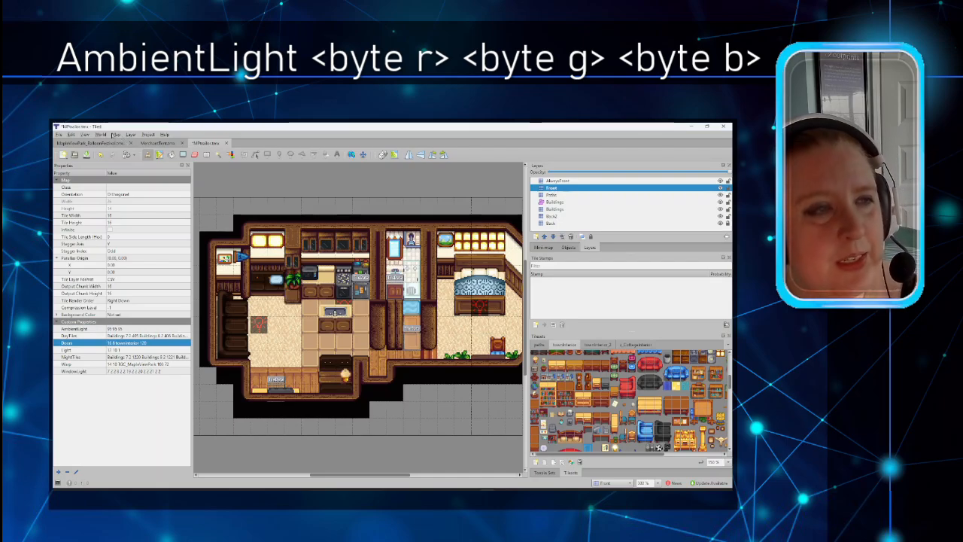
{"action": "left_click", "coordinate": [59, 135]}
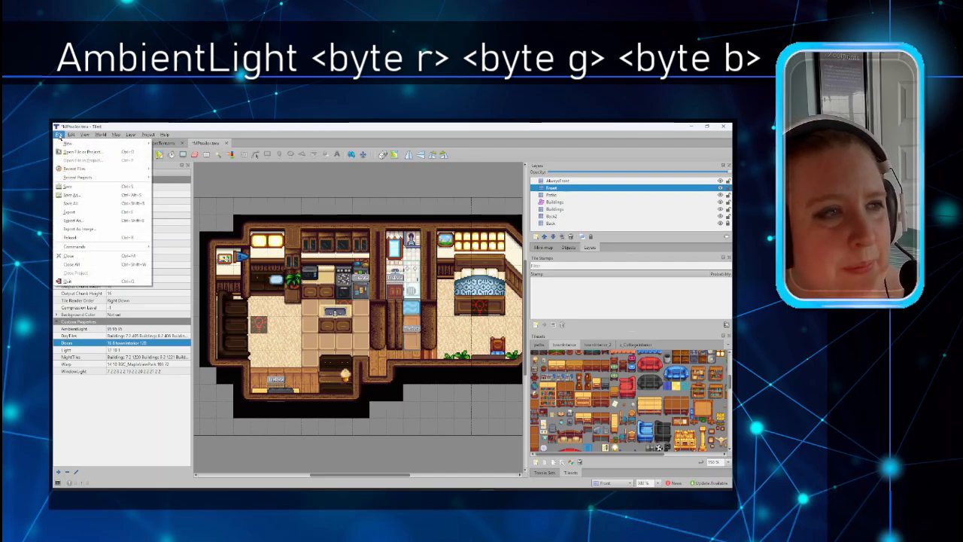
{"action": "left_click", "coordinate": [75, 189]}
{"action": "left_click", "coordinate": [166, 392]}
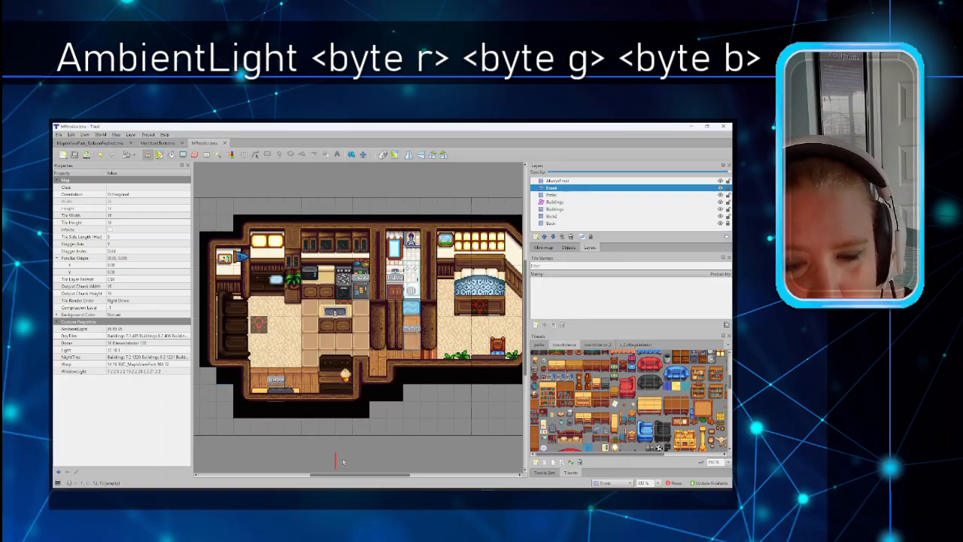
Step: Search the wiki's Modding:Maps page for 'water' and browse the location metadata to Known tile properties
{"action": "left_click", "coordinate": [402, 455]}
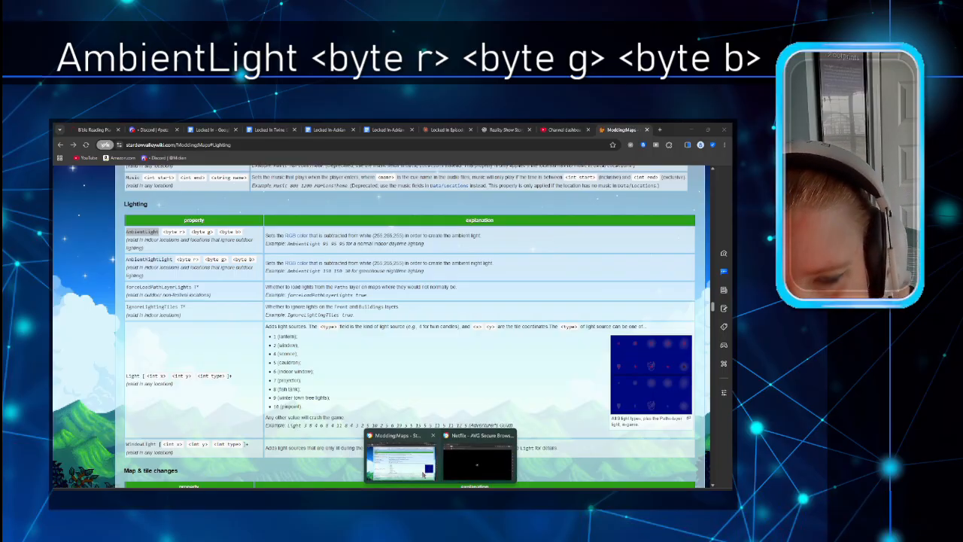
{"action": "scroll", "coordinate": [322, 381], "scroll_direction": "up", "scroll_amount": 3}
{"action": "scroll", "coordinate": [321, 381], "scroll_direction": "up", "scroll_amount": 3}
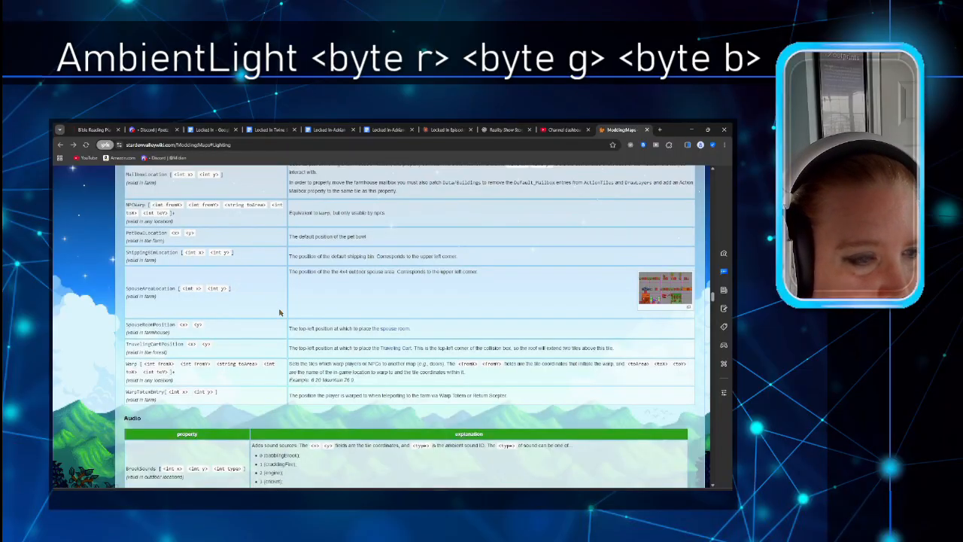
{"action": "scroll", "coordinate": [279, 313], "scroll_direction": "up", "scroll_amount": 3}
{"action": "key", "text": "ctrl+f"}
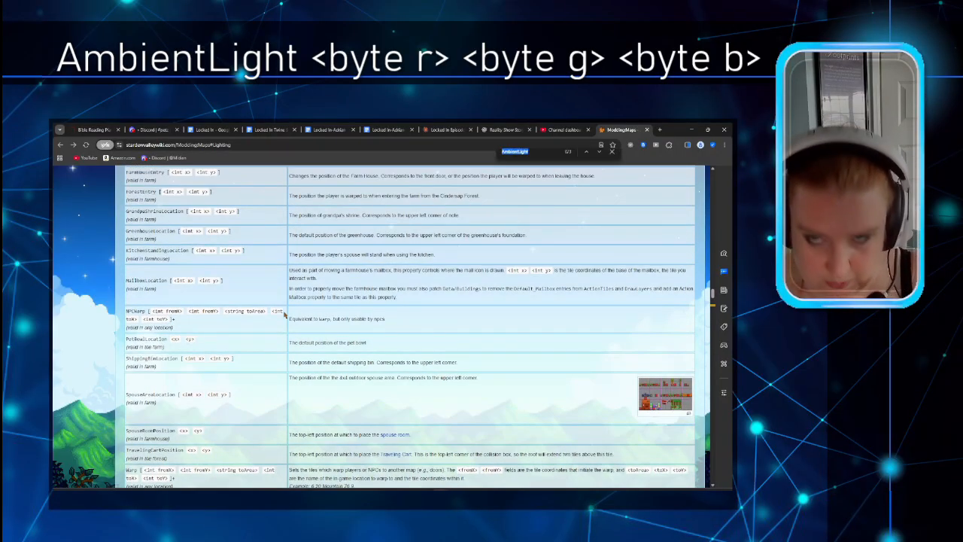
{"action": "type", "text": "water"}
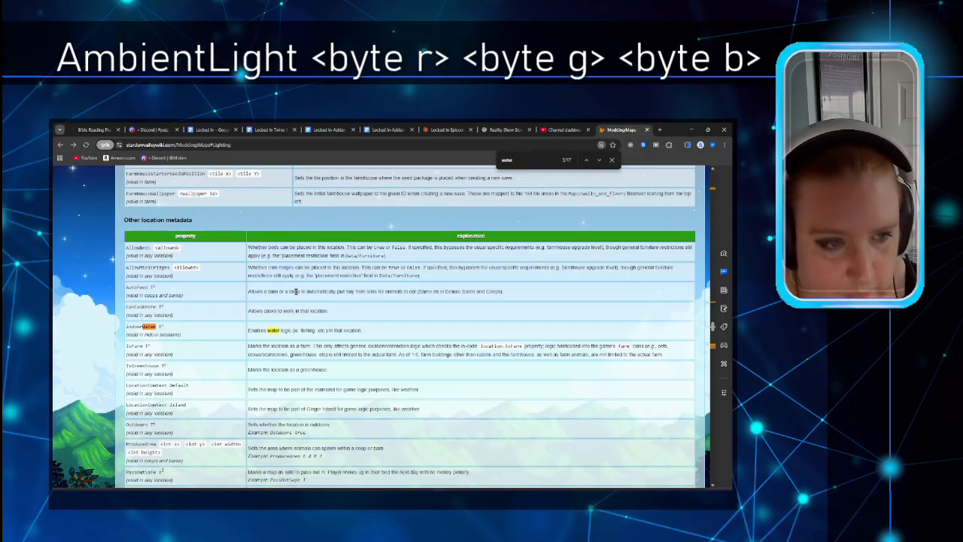
{"action": "scroll", "coordinate": [203, 288], "scroll_direction": "down", "scroll_amount": 2}
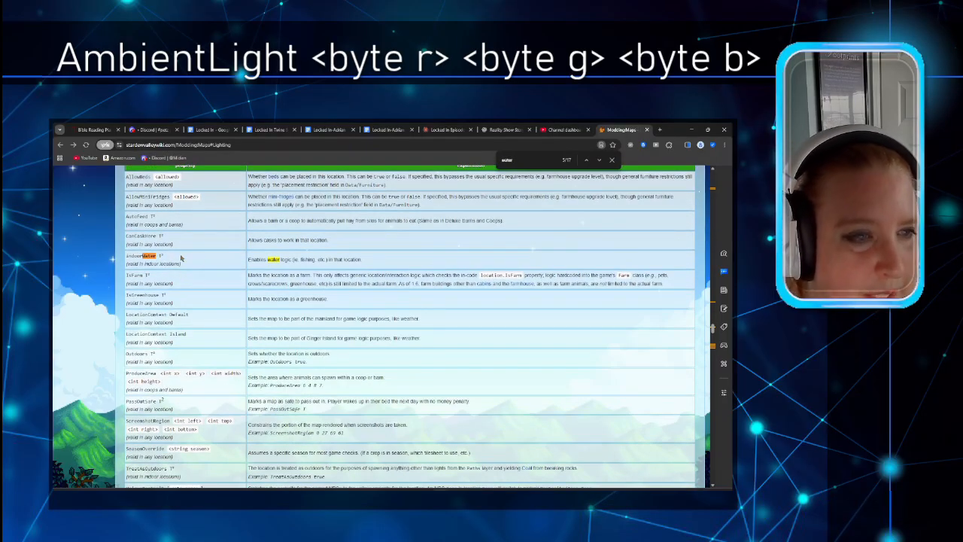
{"action": "left_click", "coordinate": [611, 159]}
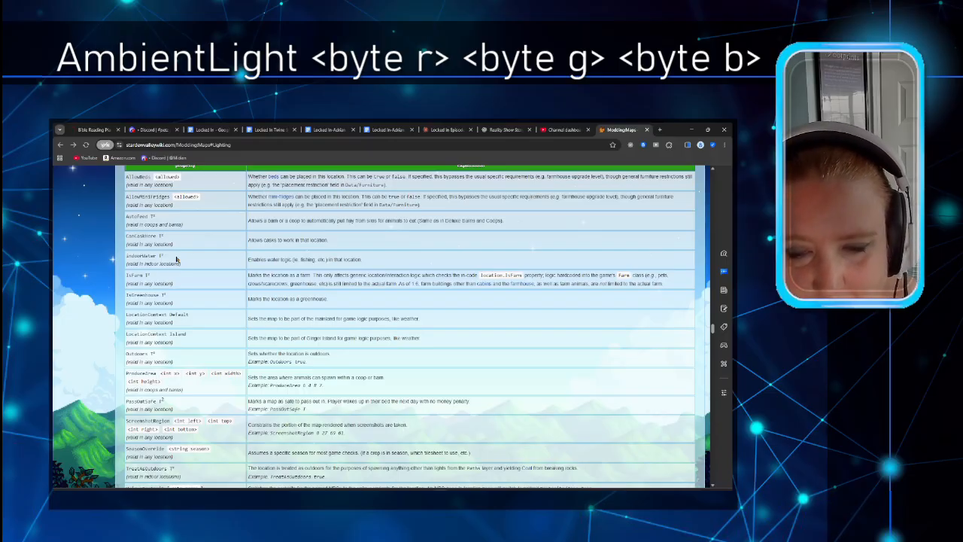
{"action": "scroll", "coordinate": [191, 280], "scroll_direction": "up", "scroll_amount": 10}
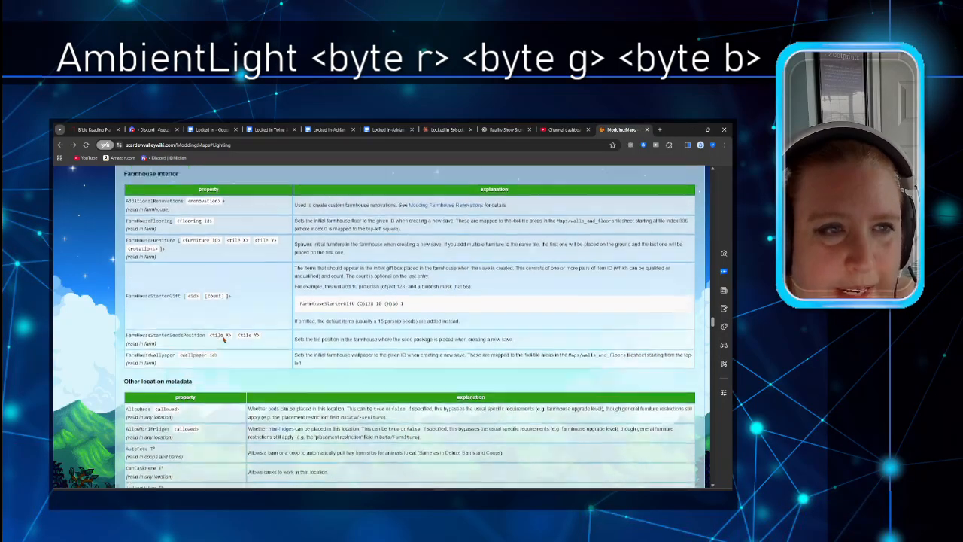
{"action": "scroll", "coordinate": [222, 340], "scroll_direction": "down", "scroll_amount": 15}
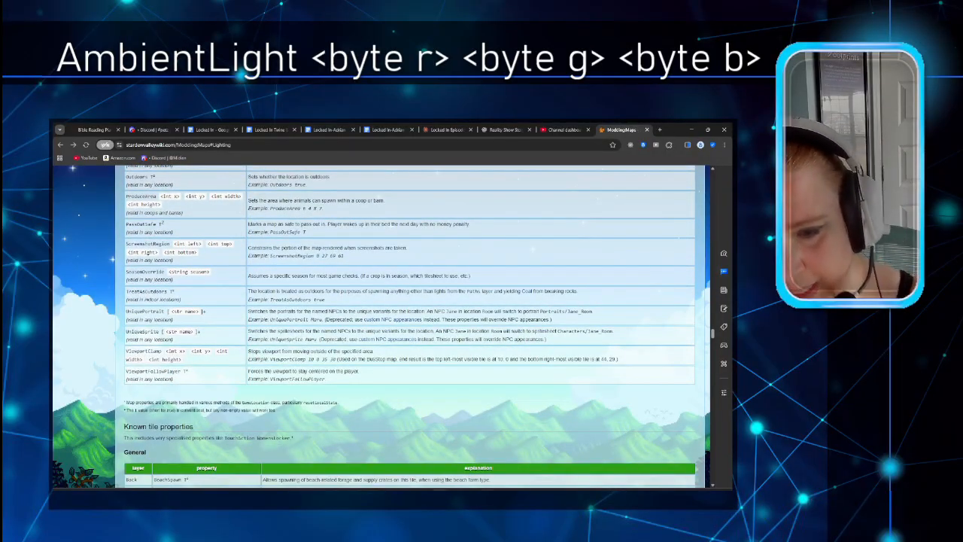
{"action": "mouse_move", "coordinate": [486, 495]}
{"action": "mouse_move", "coordinate": [485, 459]}
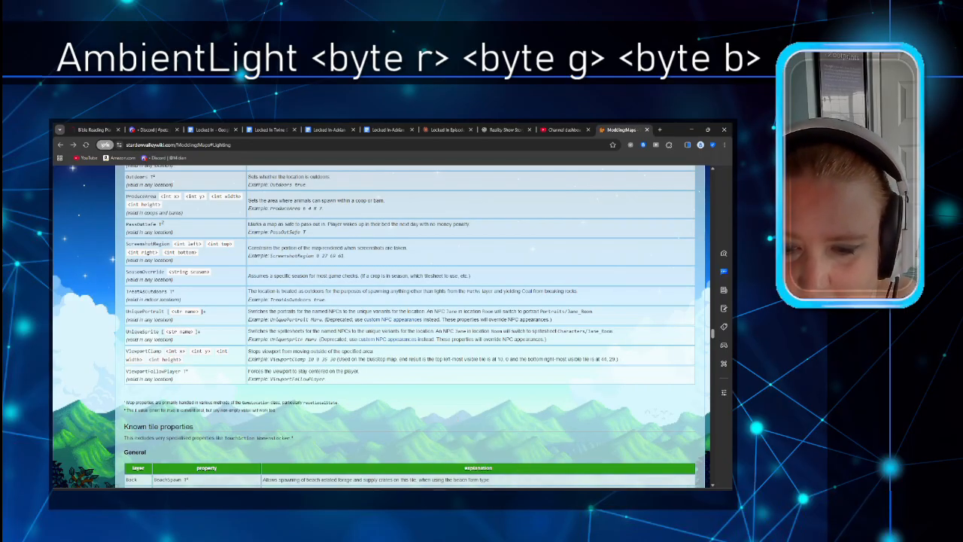
Step: On the Buildings layer, pick a door tile from the tileset to view its tile properties
{"action": "left_click", "coordinate": [487, 495]}
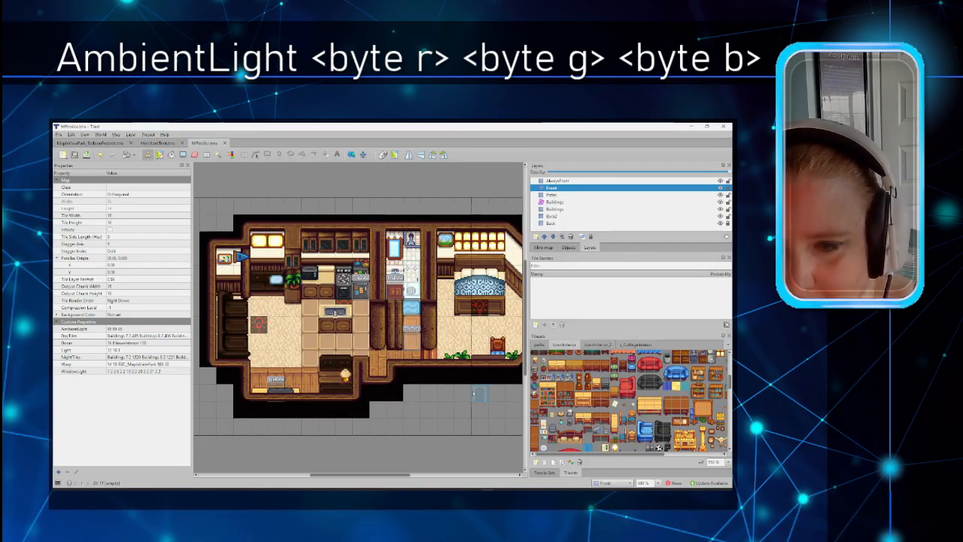
{"action": "left_click", "coordinate": [568, 203]}
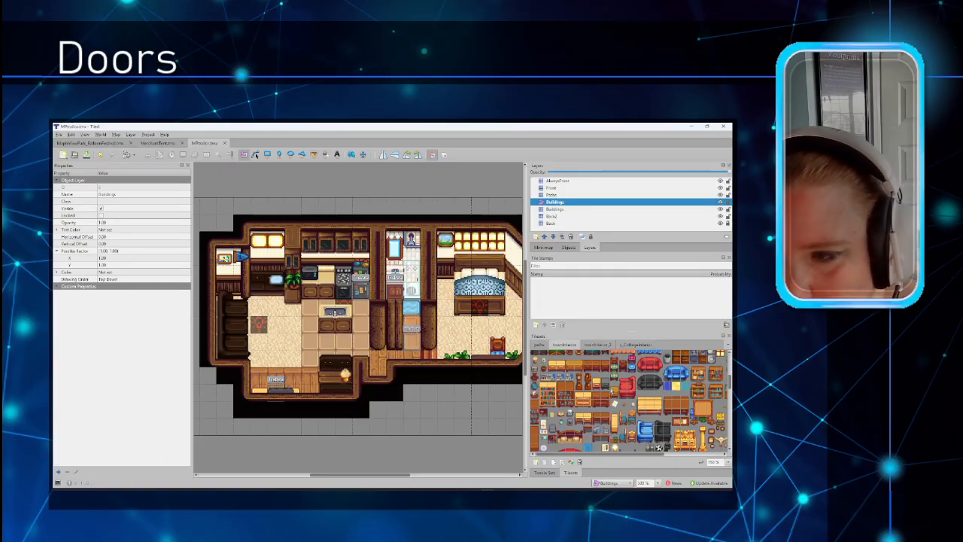
{"action": "scroll", "coordinate": [664, 382], "scroll_direction": "up", "scroll_amount": 5}
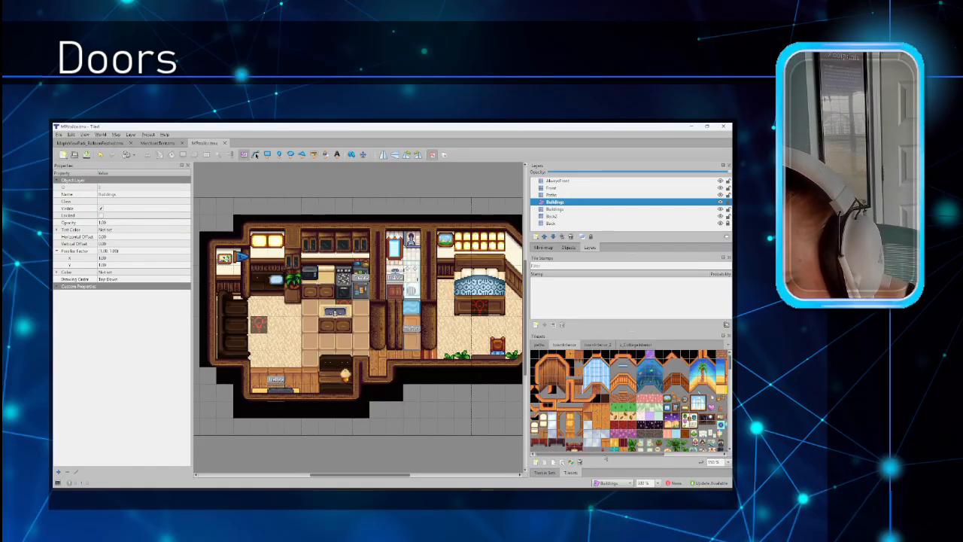
{"action": "left_click_drag", "start_coordinate": [607, 454], "coordinate": [678, 452]}
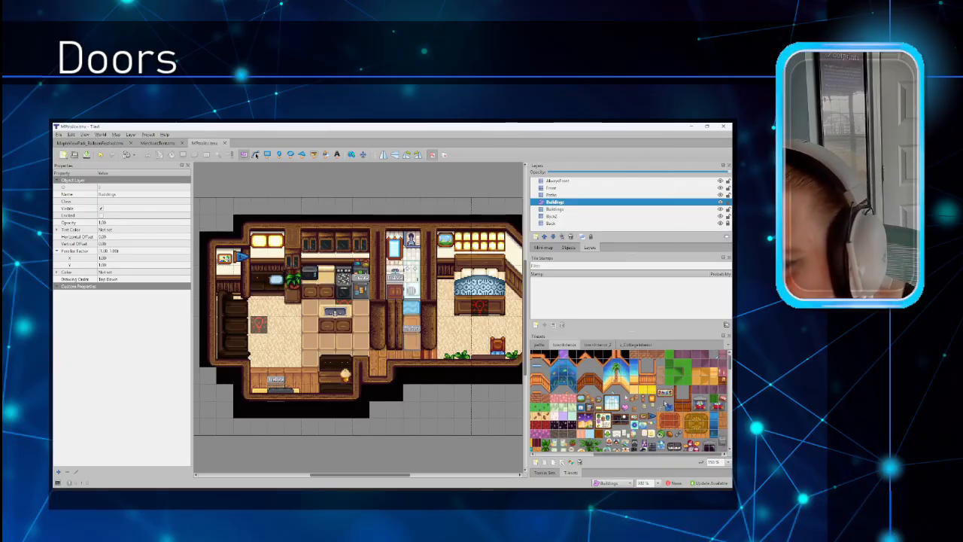
{"action": "left_click", "coordinate": [663, 371]}
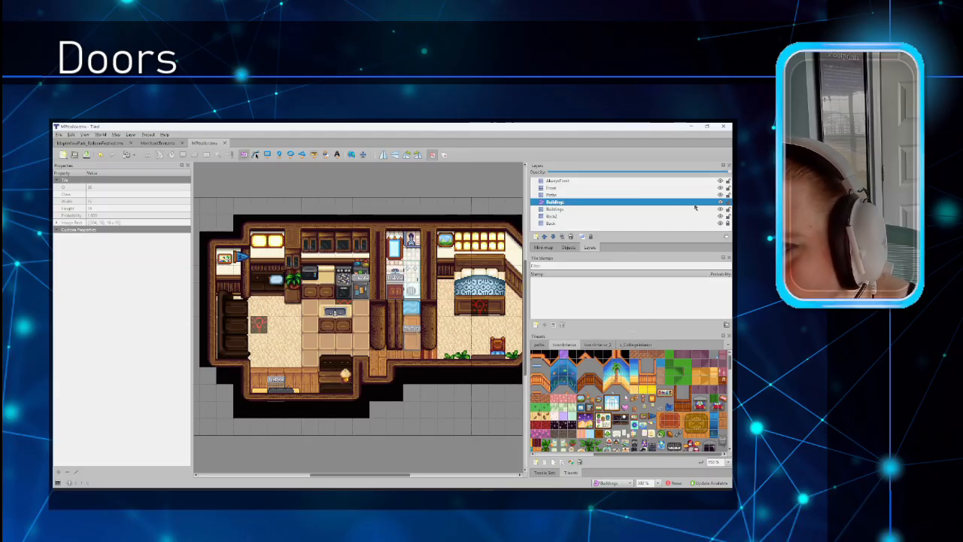
{"action": "left_click", "coordinate": [720, 181]}
{"action": "left_click", "coordinate": [720, 187]}
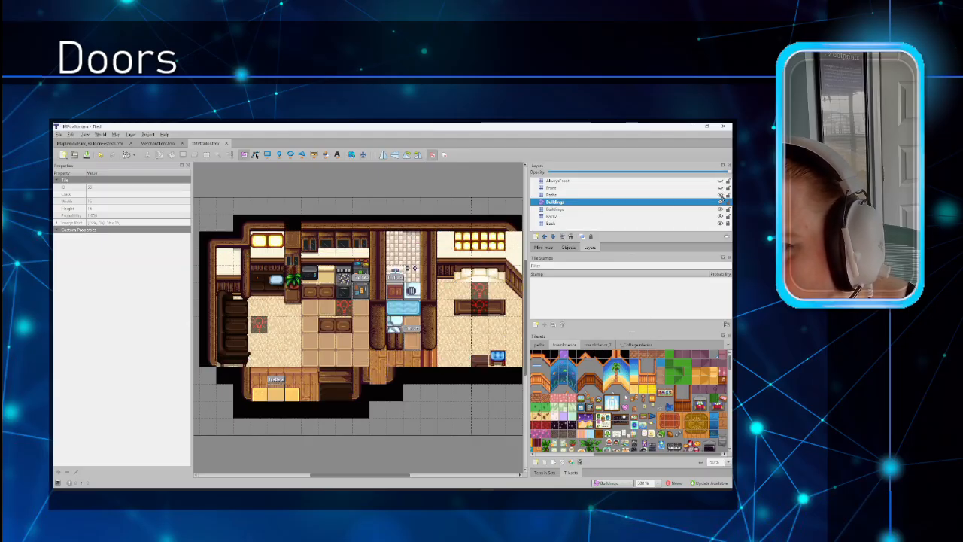
{"action": "left_click", "coordinate": [719, 195]}
{"action": "left_click", "coordinate": [719, 209]}
{"action": "left_click", "coordinate": [720, 216]}
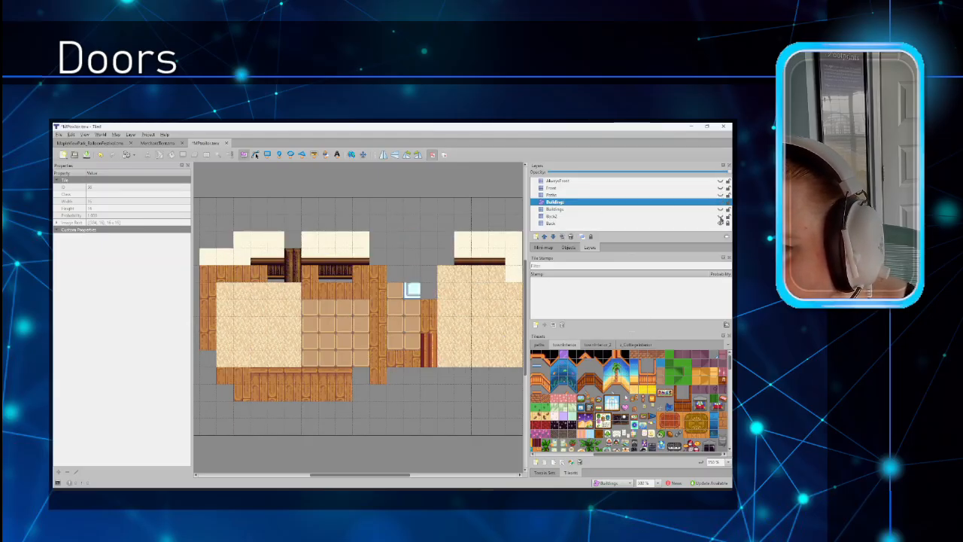
{"action": "left_click", "coordinate": [719, 216]}
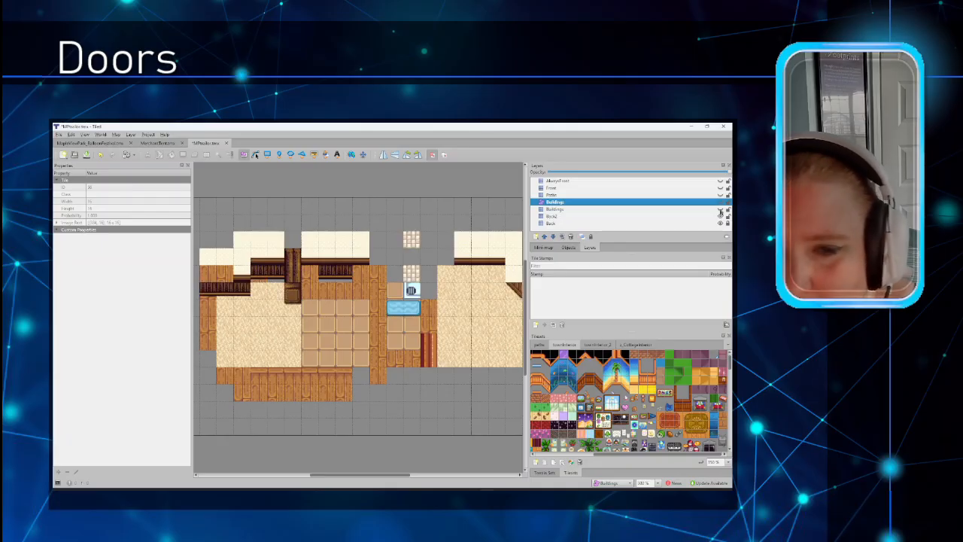
{"action": "left_click", "coordinate": [719, 210]}
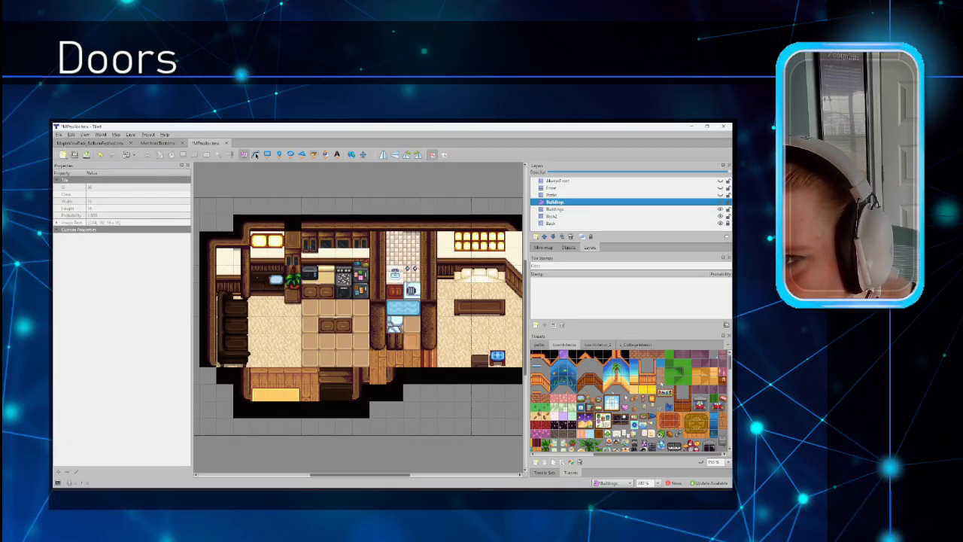
{"action": "left_click", "coordinate": [720, 196]}
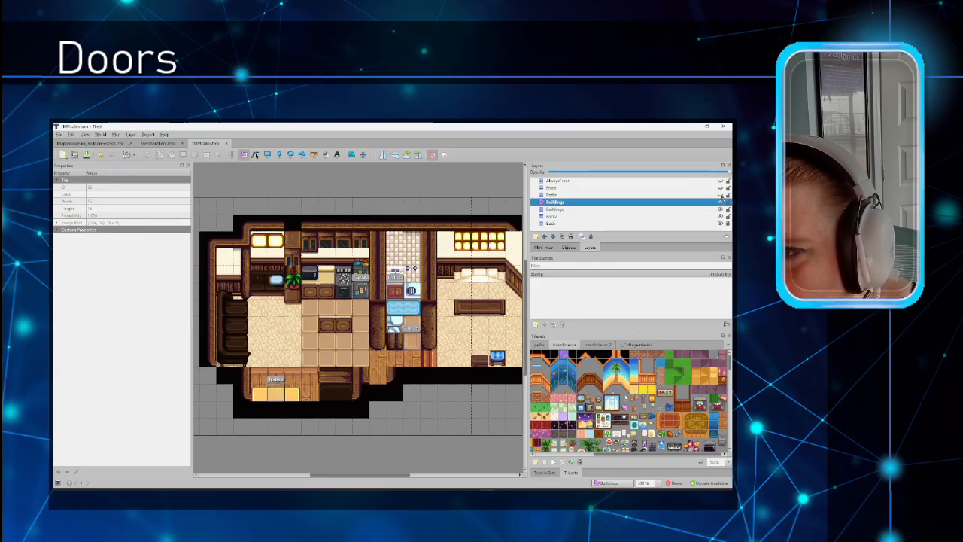
{"action": "left_click", "coordinate": [719, 189]}
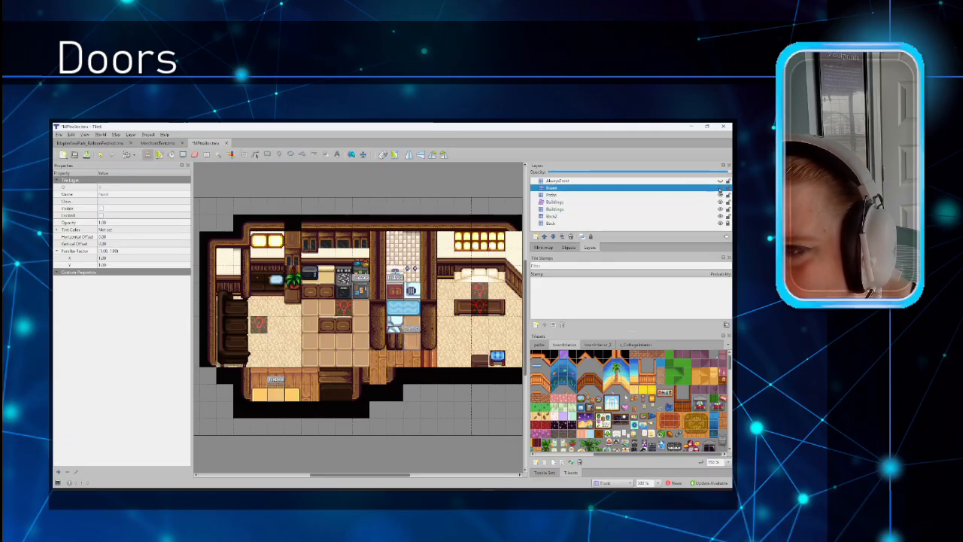
{"action": "left_click", "coordinate": [720, 188]}
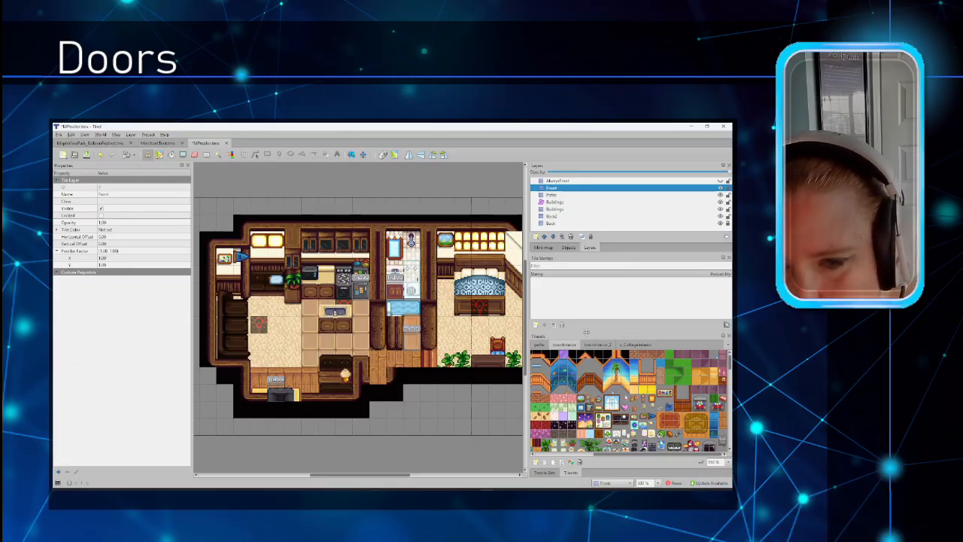
{"action": "left_click", "coordinate": [720, 182]}
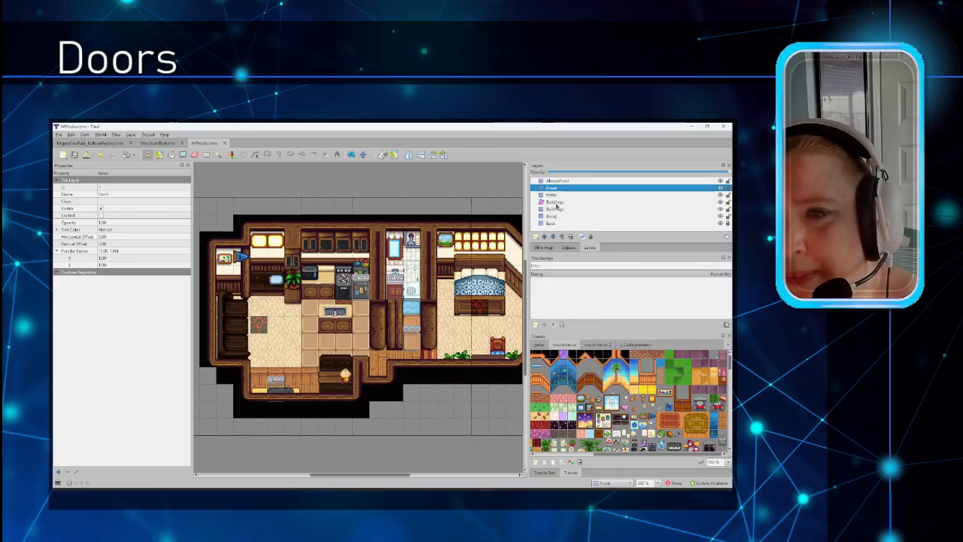
{"action": "left_click", "coordinate": [555, 202]}
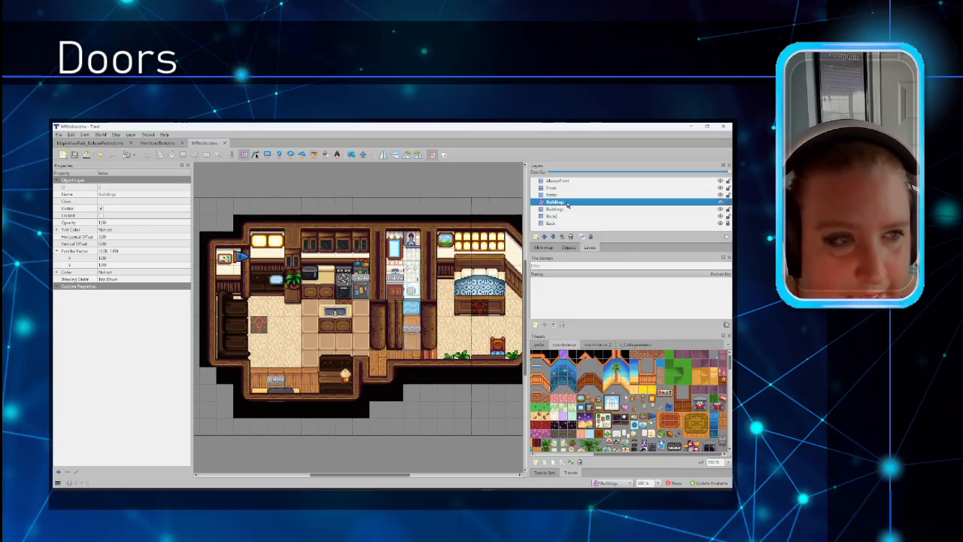
Step: Draw a 16×16 rectangle object over the doorway tile
{"action": "left_click", "coordinate": [411, 336]}
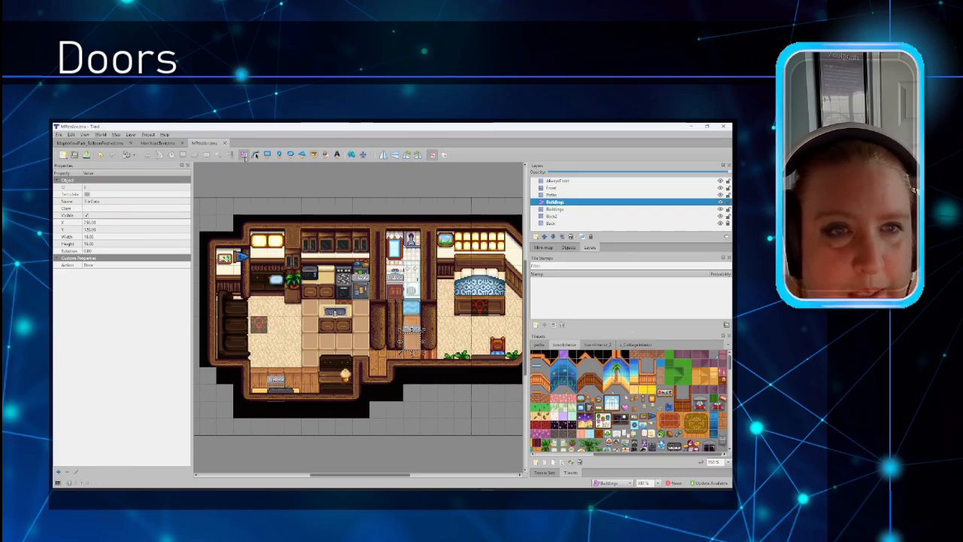
{"action": "left_click", "coordinate": [267, 154]}
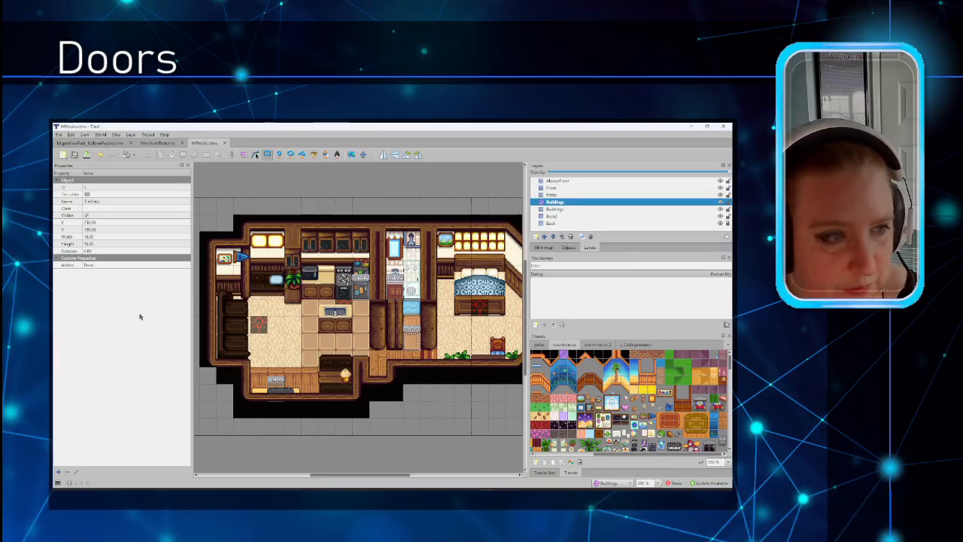
{"action": "left_click", "coordinate": [419, 336]}
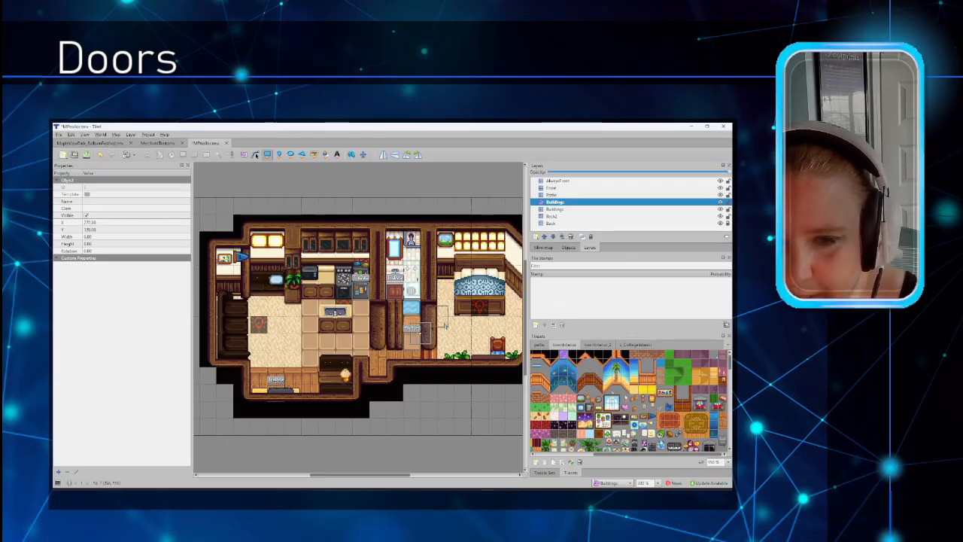
{"action": "left_click_drag", "start_coordinate": [444, 324], "coordinate": [455, 332]}
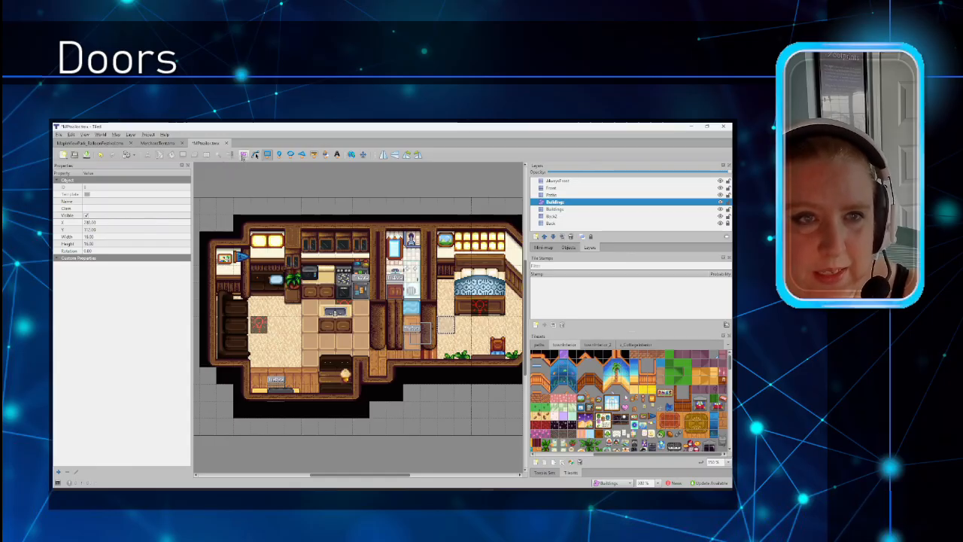
Step: Remove the stray rectangle objects, keeping the doorway rectangle, and start editing its name
{"action": "left_click", "coordinate": [243, 155]}
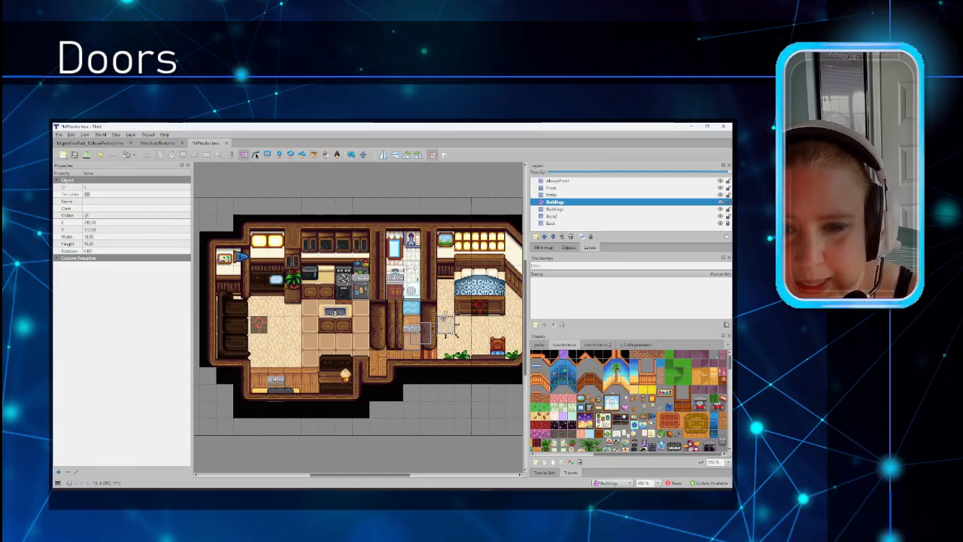
{"action": "key", "text": "Delete"}
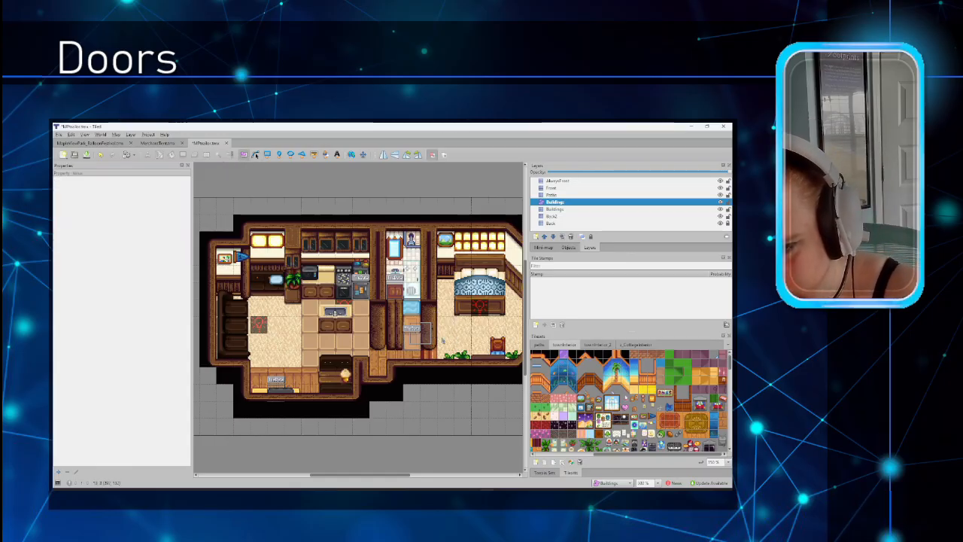
{"action": "left_click", "coordinate": [426, 326]}
{"action": "key", "text": "Delete"}
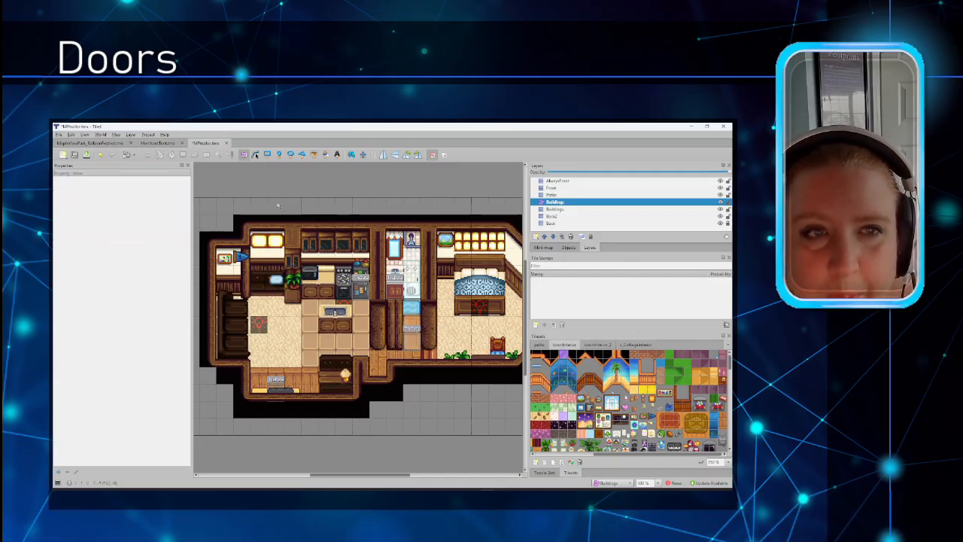
{"action": "key", "text": "ctrl+z"}
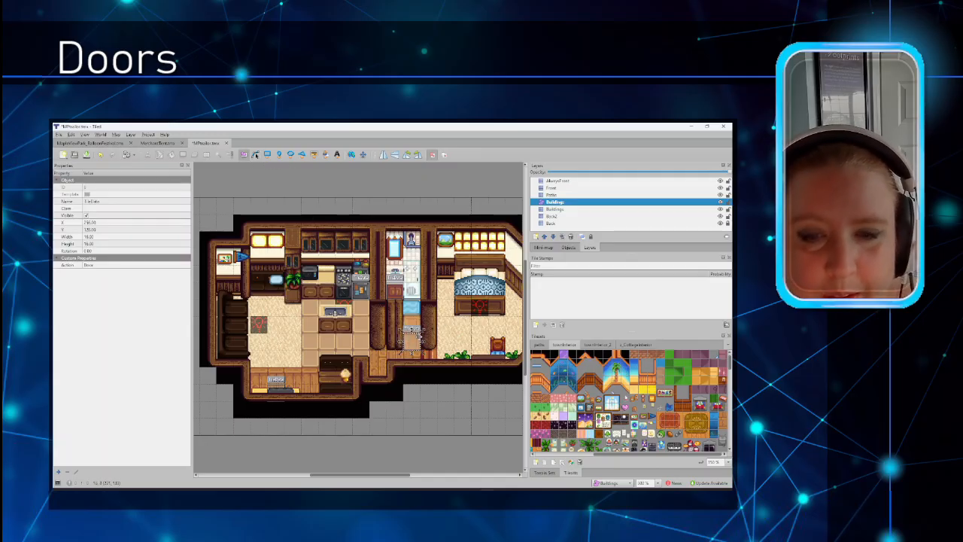
{"action": "key", "text": "Delete"}
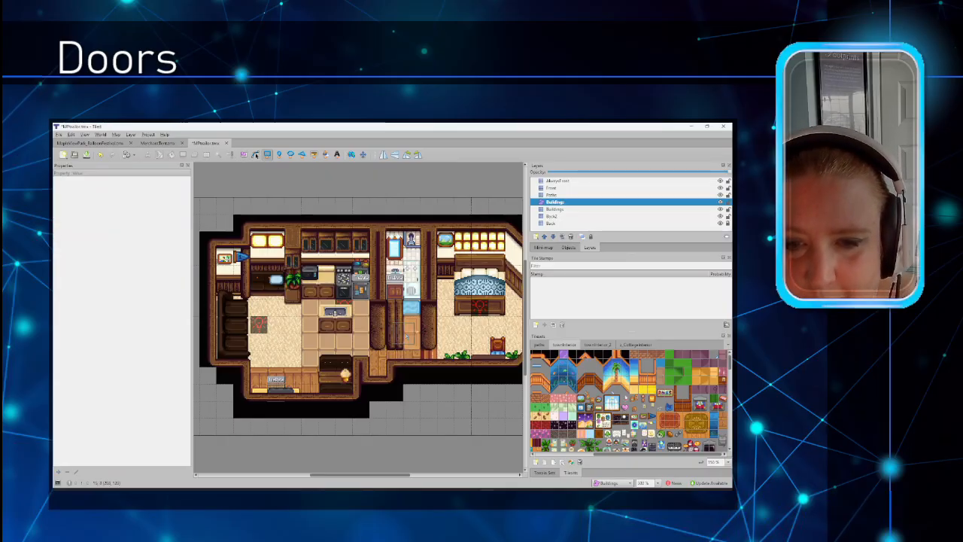
{"action": "key", "text": "ctrl+z"}
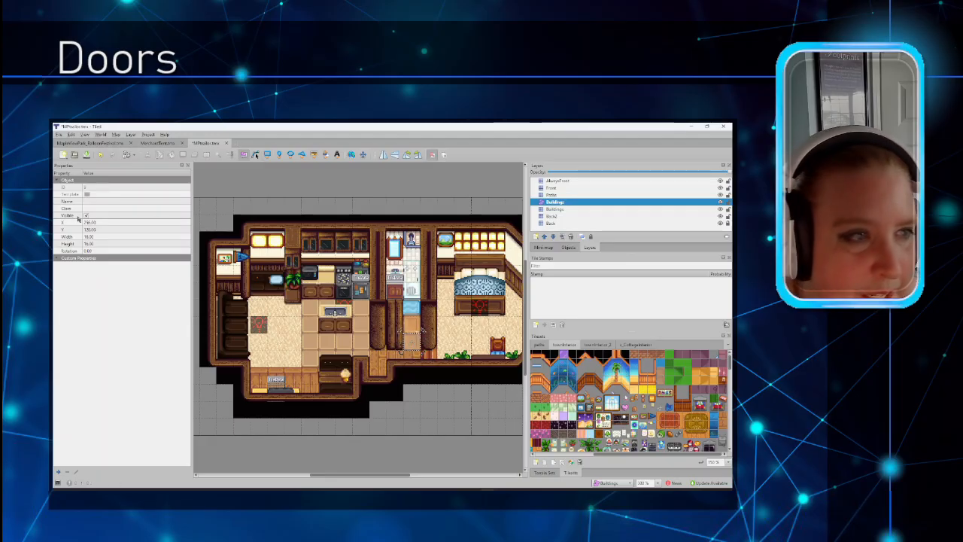
{"action": "left_click", "coordinate": [97, 201]}
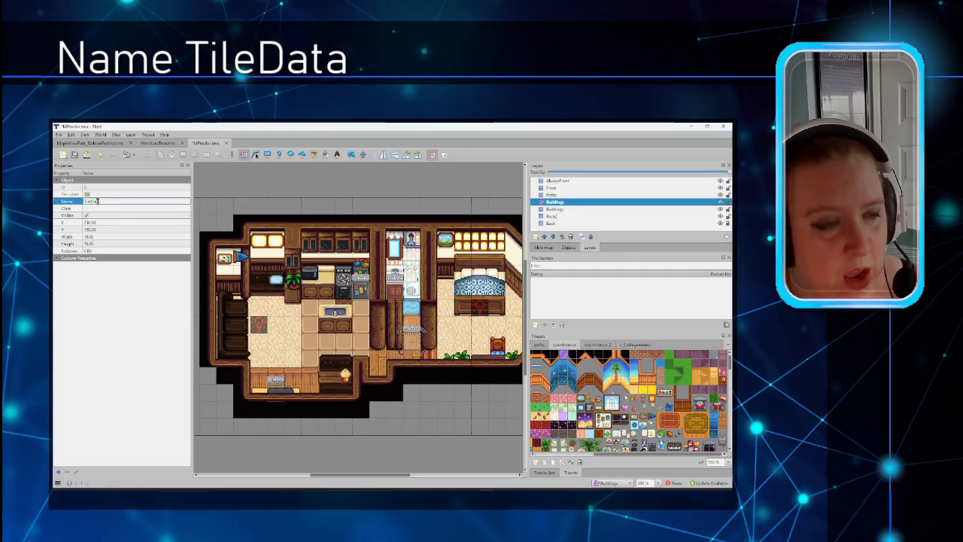
Step: Name the doorway object TileData and add a custom Action property with value Door
{"action": "type", "text": "ata"}
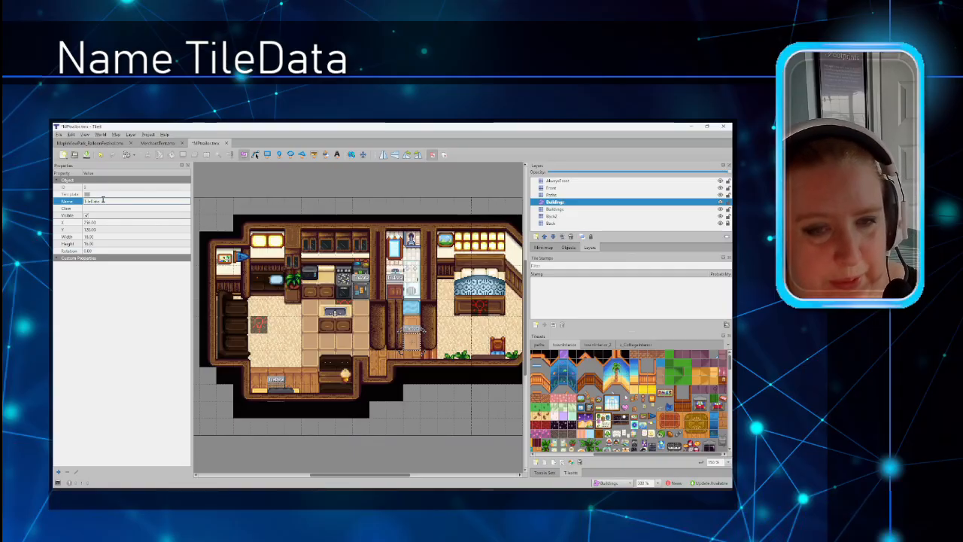
{"action": "left_click", "coordinate": [93, 299]}
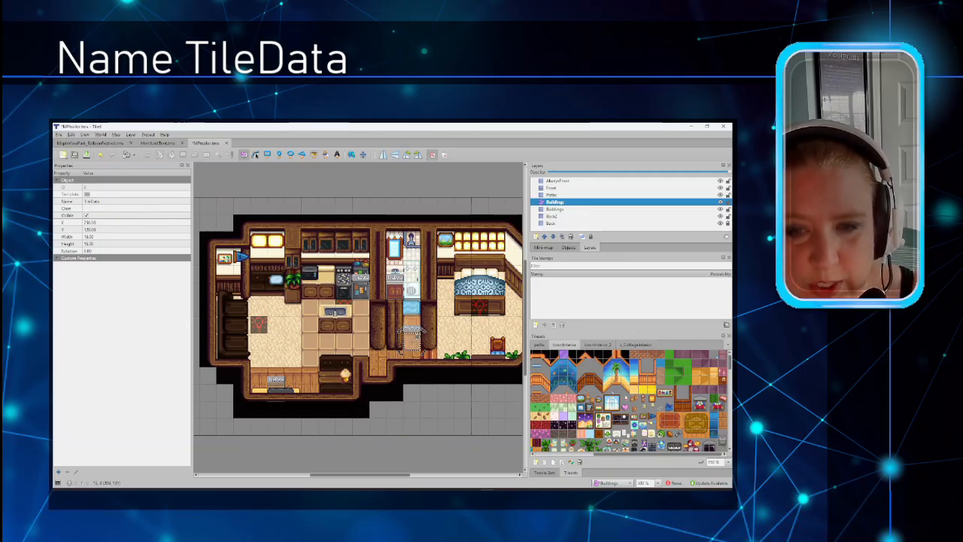
{"action": "right_click", "coordinate": [117, 277]}
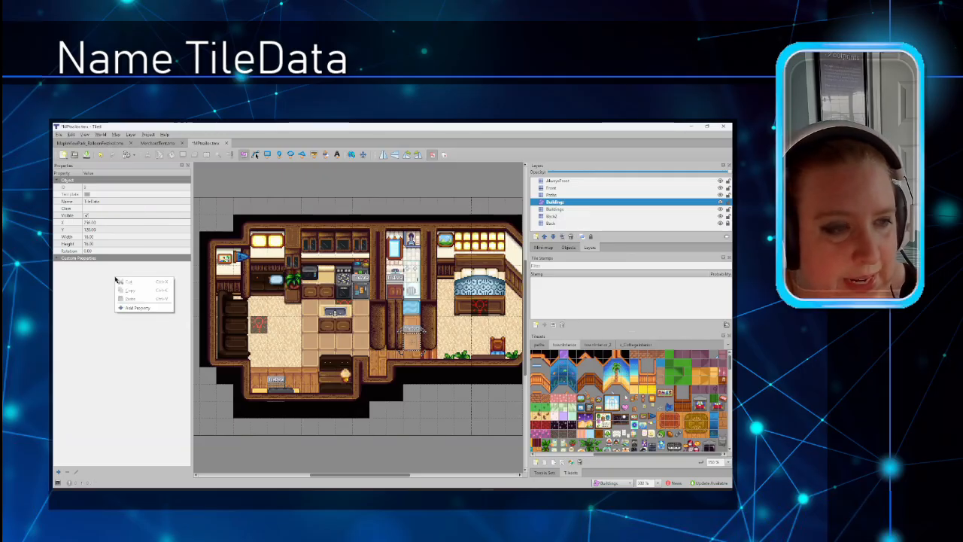
{"action": "left_click", "coordinate": [143, 309]}
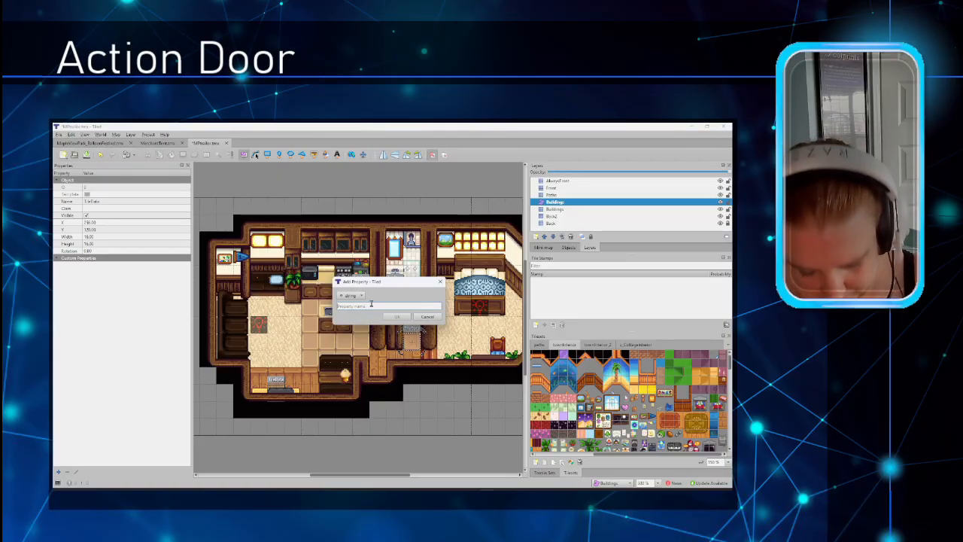
{"action": "type", "text": "Action"}
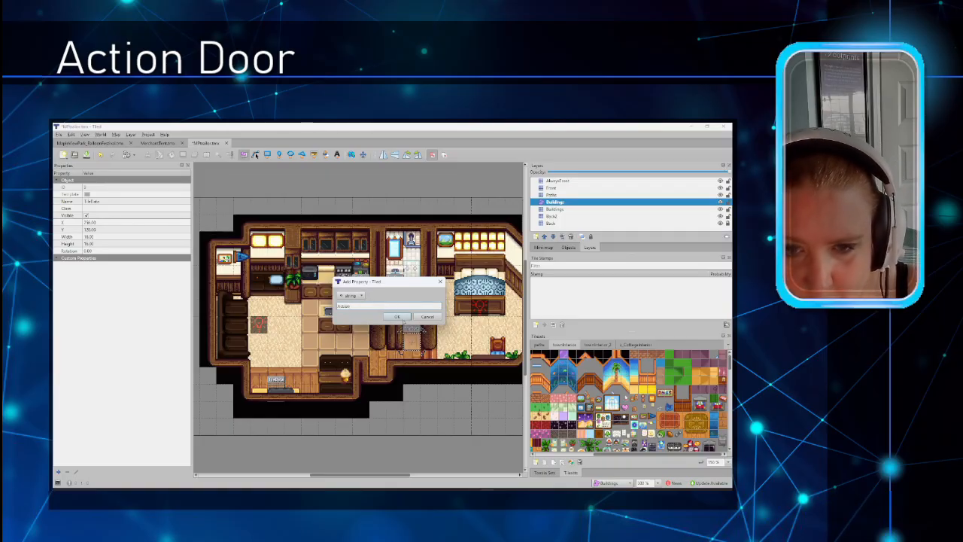
{"action": "left_click", "coordinate": [399, 317]}
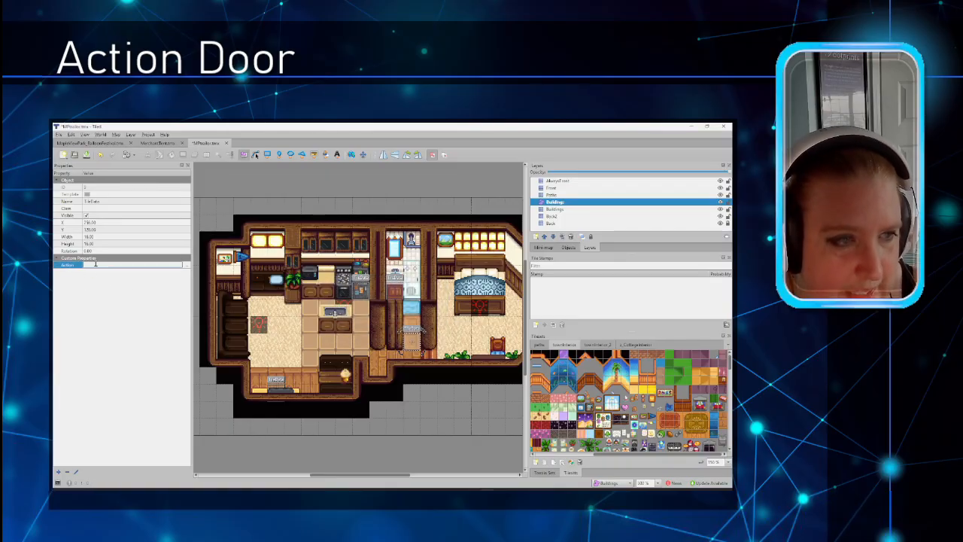
{"action": "type", "text": "Door"}
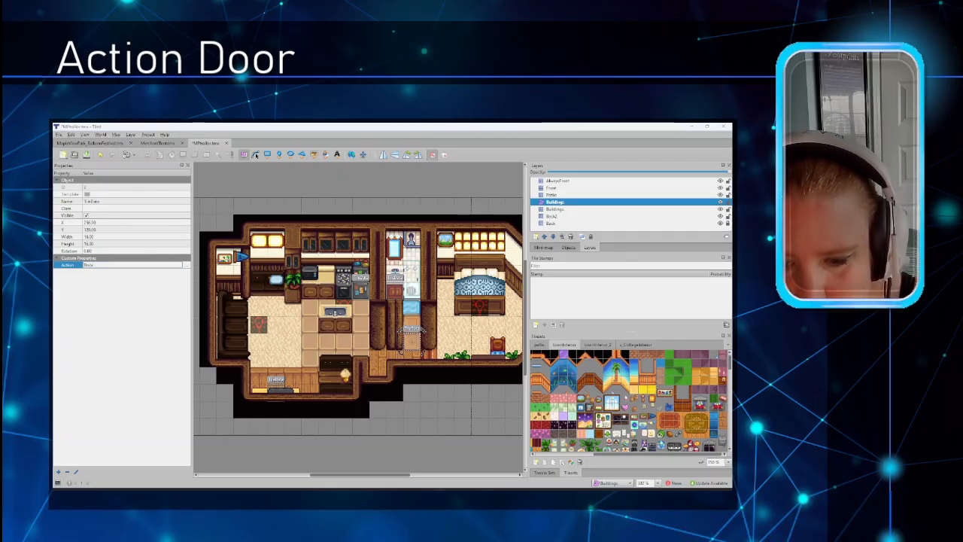
{"action": "mouse_move", "coordinate": [440, 484]}
{"action": "left_click", "coordinate": [400, 458]}
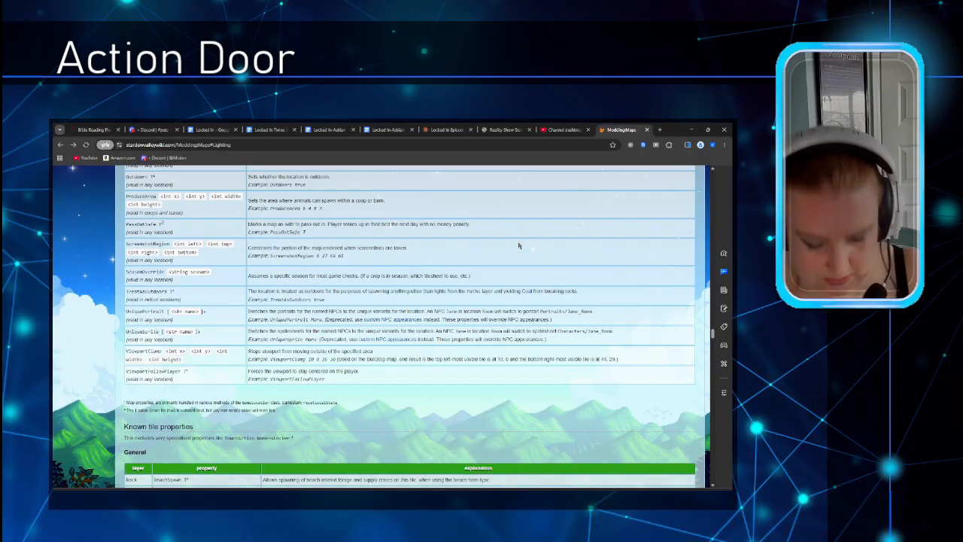
{"action": "key", "text": "ctrl+f"}
{"action": "type", "text": "door"}
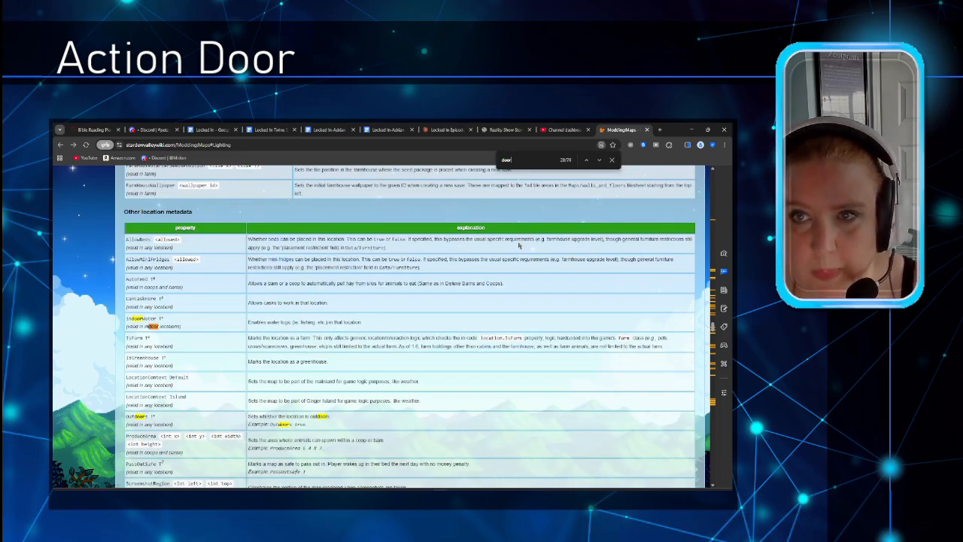
{"action": "scroll", "coordinate": [416, 278], "scroll_direction": "down", "scroll_amount": 2}
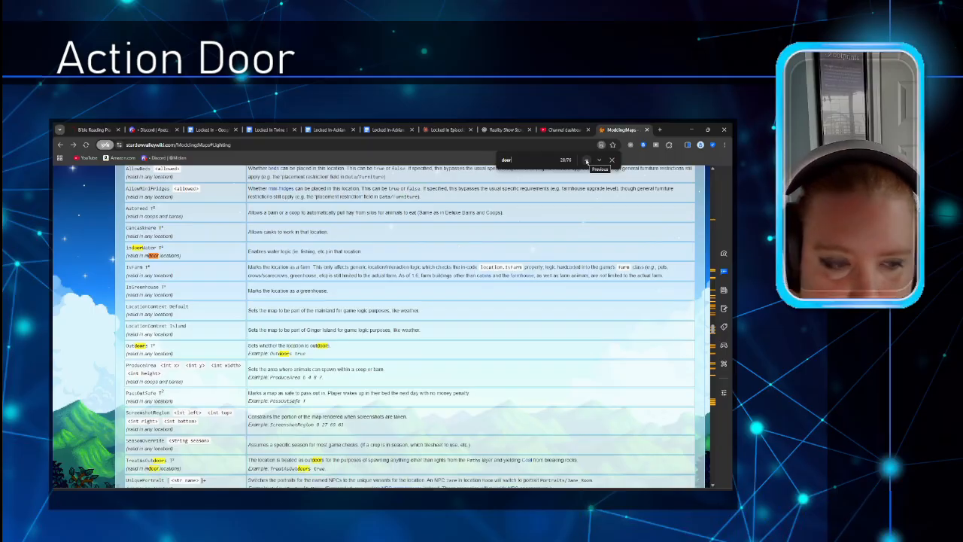
{"action": "scroll", "coordinate": [540, 163], "scroll_direction": "down", "scroll_amount": 5}
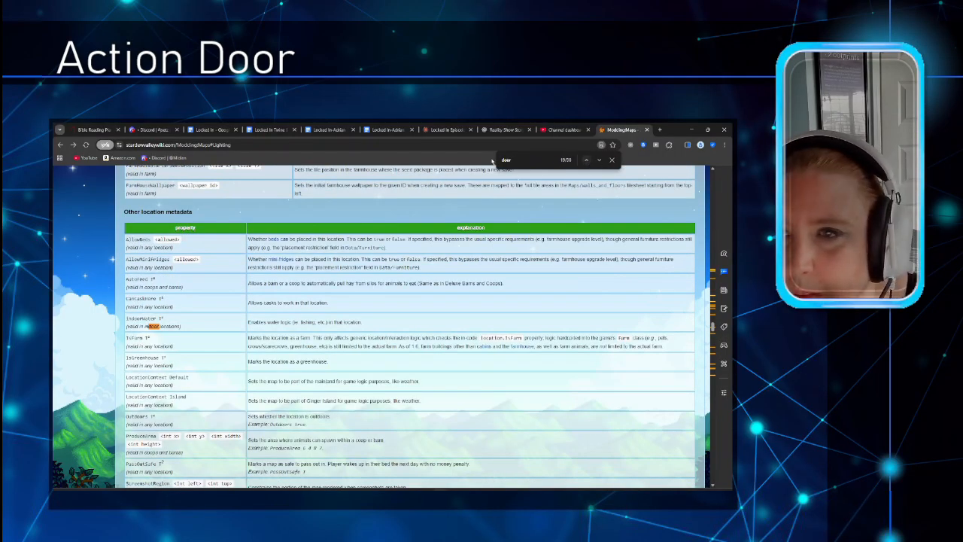
{"action": "left_click", "coordinate": [586, 159]}
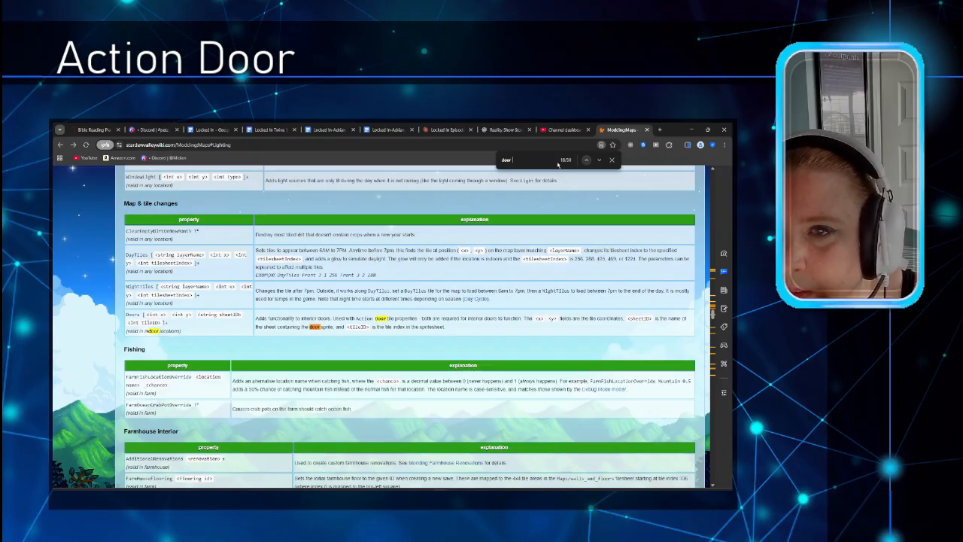
{"action": "left_click", "coordinate": [585, 160]}
{"action": "left_click", "coordinate": [585, 160]}
{"action": "left_click", "coordinate": [586, 159]}
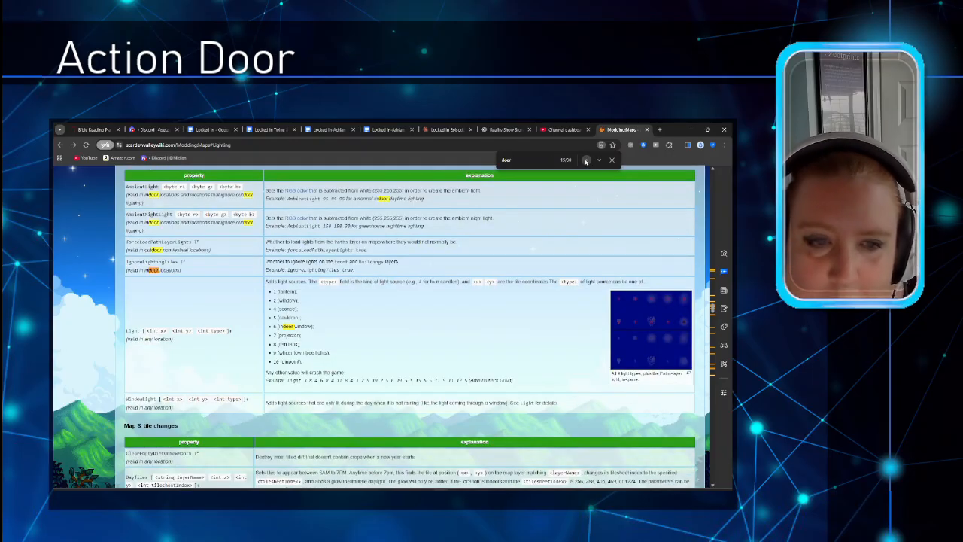
{"action": "left_click", "coordinate": [586, 159]}
{"action": "left_click", "coordinate": [586, 160]}
{"action": "left_click", "coordinate": [586, 159]}
{"action": "left_click", "coordinate": [586, 159]}
{"action": "left_click", "coordinate": [586, 160]}
{"action": "left_click", "coordinate": [586, 159]}
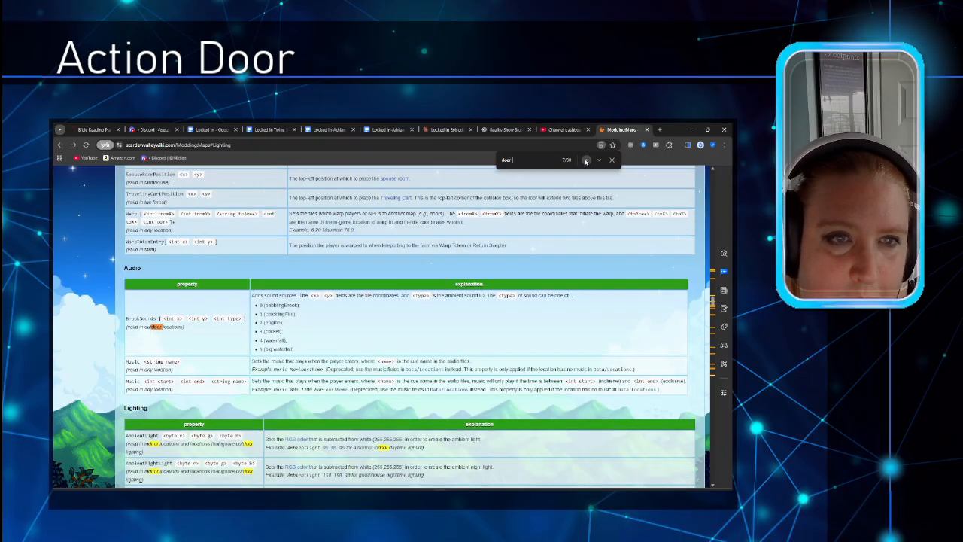
{"action": "left_click", "coordinate": [586, 159]}
{"action": "left_click", "coordinate": [586, 159]}
{"action": "left_click", "coordinate": [599, 160]}
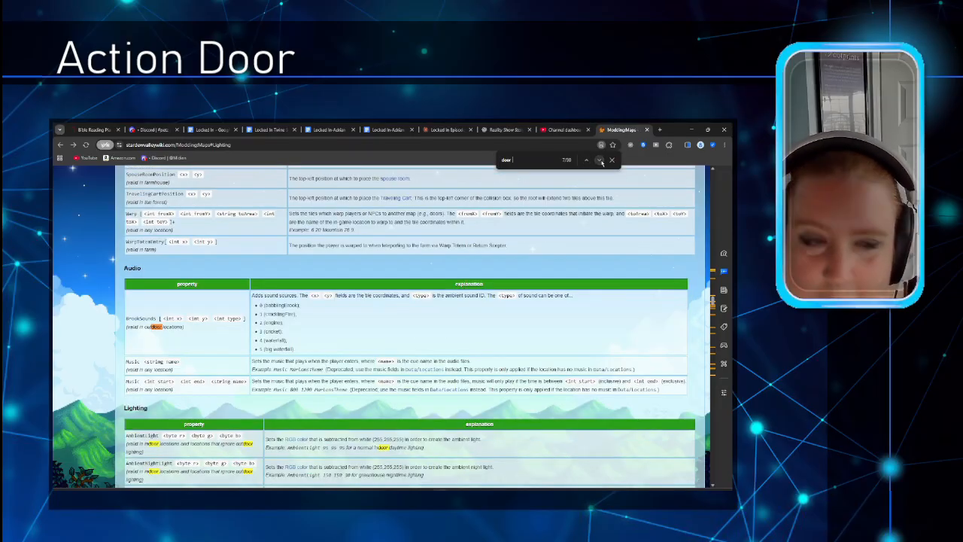
{"action": "left_click", "coordinate": [585, 159]}
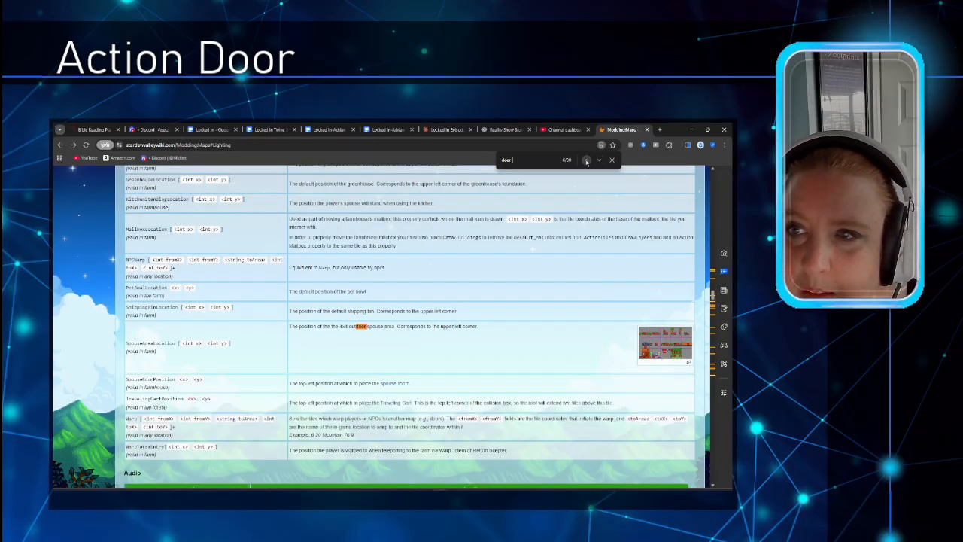
{"action": "left_click", "coordinate": [586, 160]}
{"action": "left_click", "coordinate": [586, 160]}
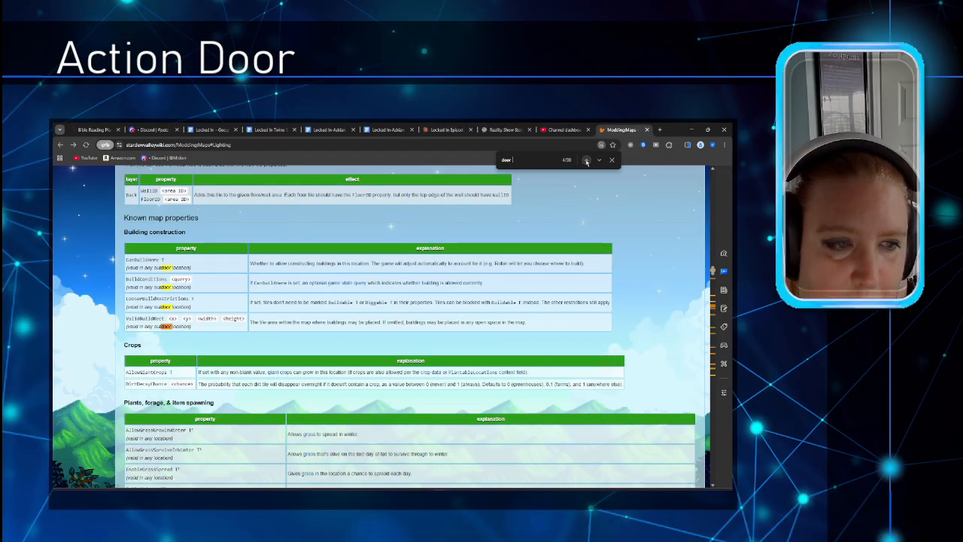
{"action": "left_click", "coordinate": [586, 160]}
{"action": "left_click", "coordinate": [586, 160]}
{"action": "left_click", "coordinate": [586, 160]}
{"action": "left_click", "coordinate": [586, 160]}
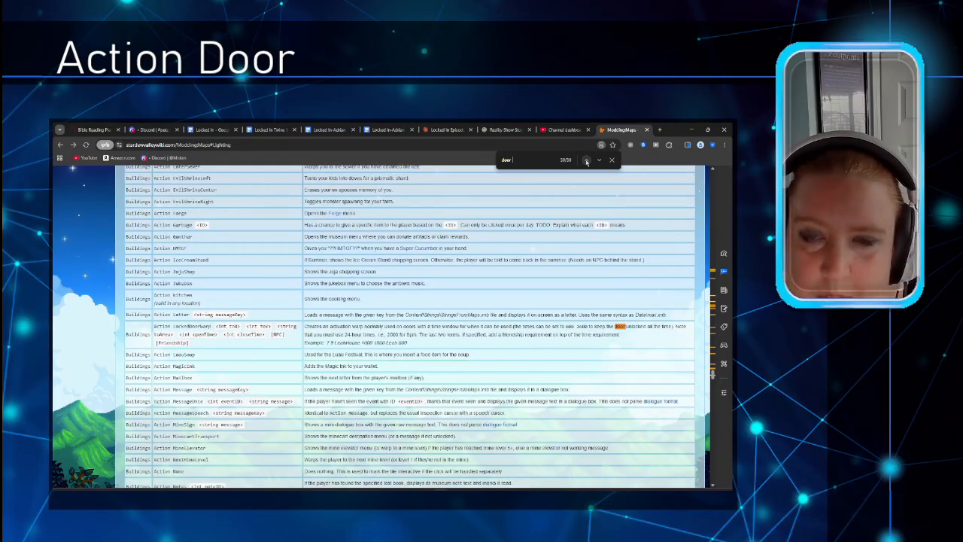
{"action": "left_click", "coordinate": [586, 160]}
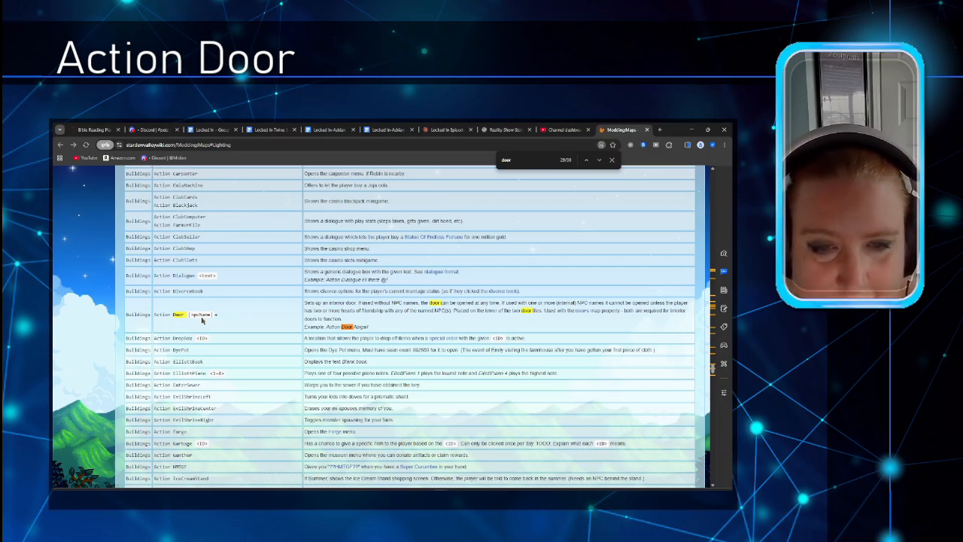
{"action": "mouse_move", "coordinate": [201, 320]}
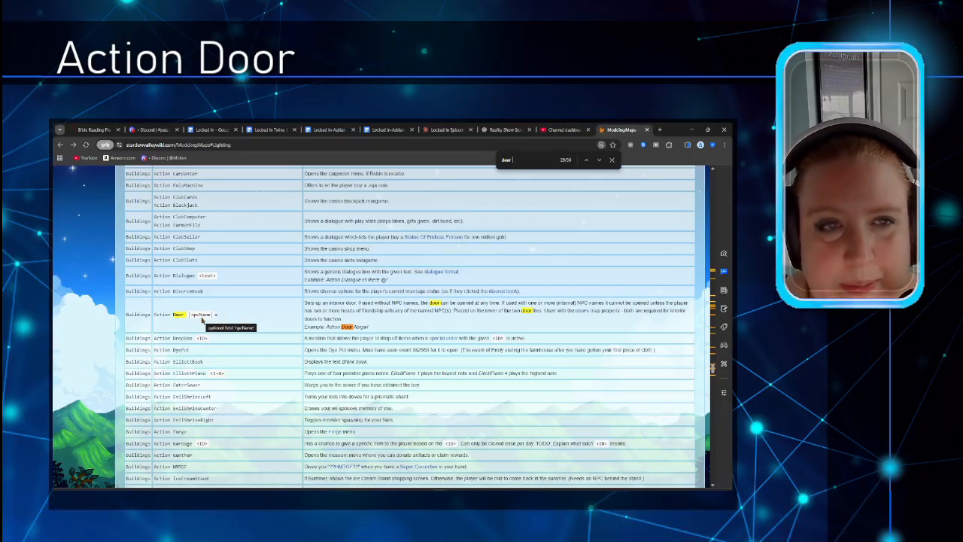
{"action": "scroll", "coordinate": [262, 338], "scroll_direction": "up", "scroll_amount": 4}
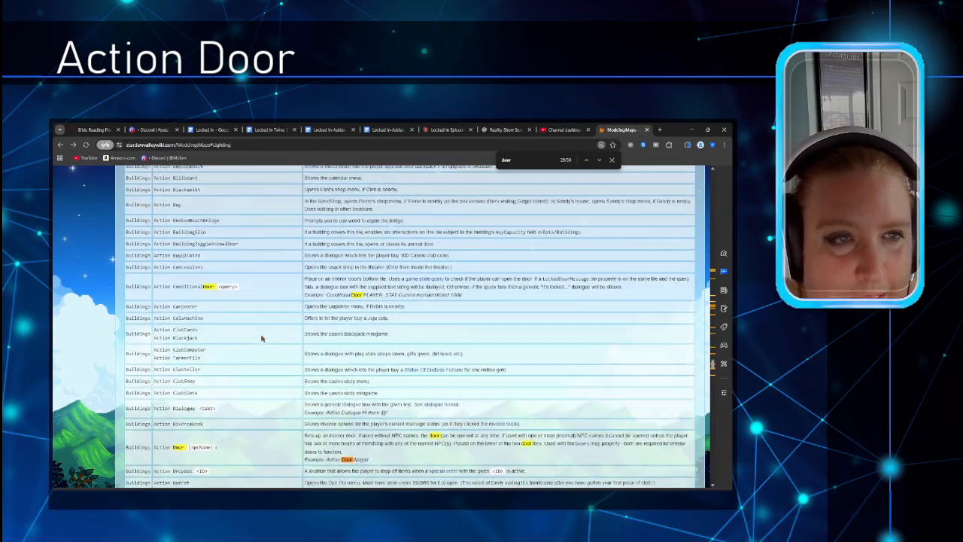
{"action": "scroll", "coordinate": [261, 337], "scroll_direction": "down", "scroll_amount": 5}
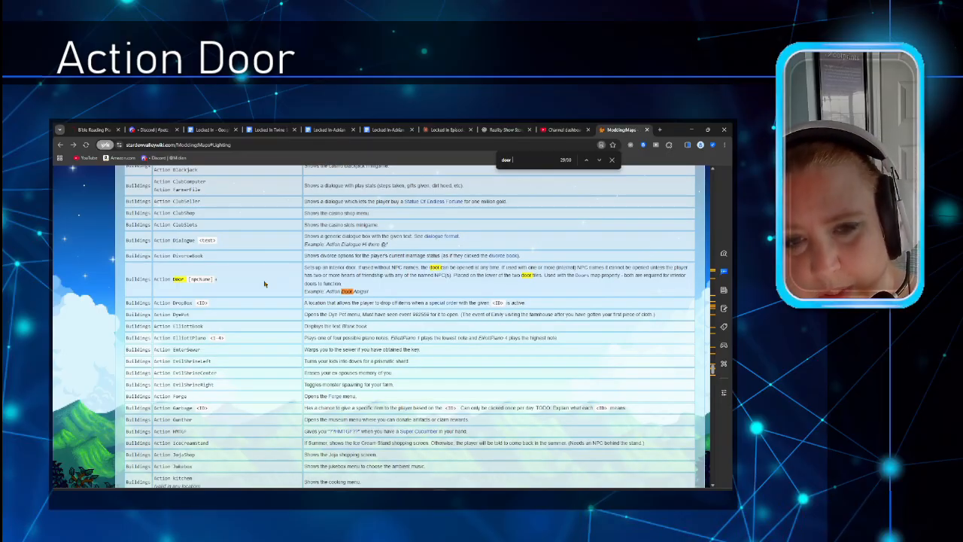
{"action": "scroll", "coordinate": [264, 284], "scroll_direction": "down", "scroll_amount": 2}
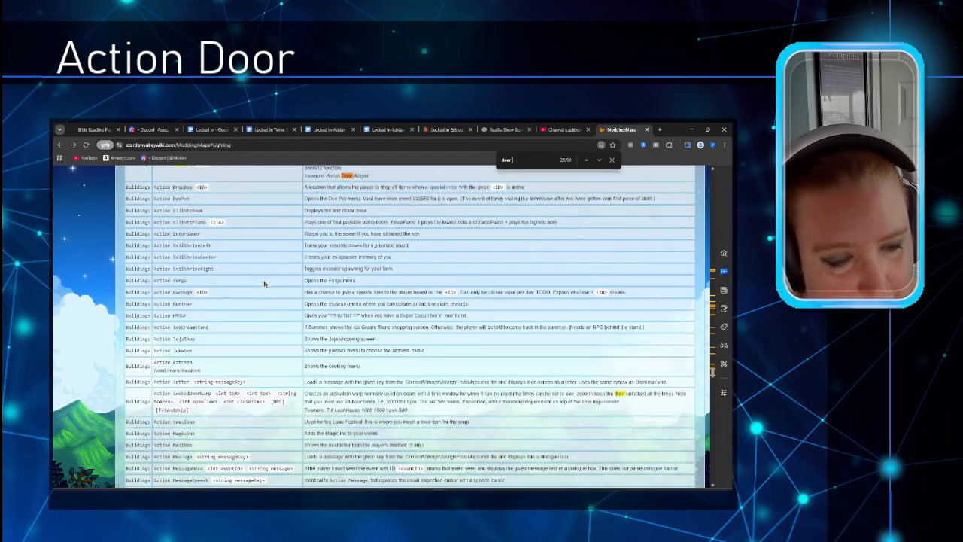
{"action": "scroll", "coordinate": [262, 285], "scroll_direction": "up", "scroll_amount": 2}
{"action": "scroll", "coordinate": [262, 285], "scroll_direction": "up", "scroll_amount": 2}
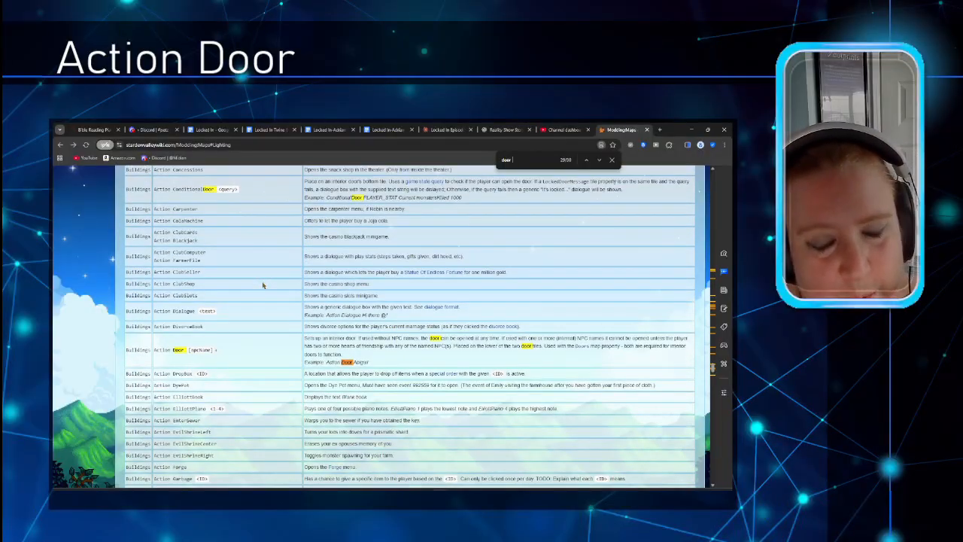
{"action": "mouse_move", "coordinate": [487, 486]}
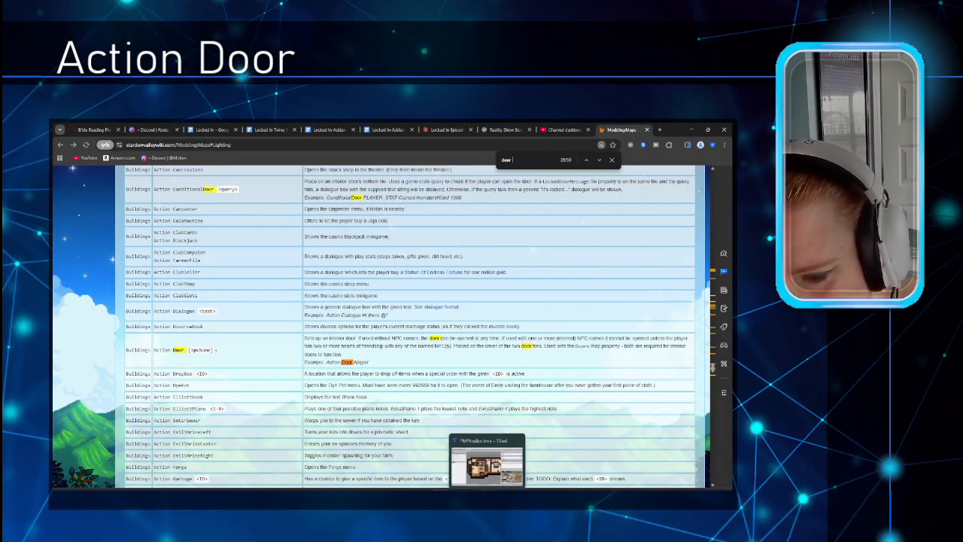
{"action": "left_click", "coordinate": [487, 455]}
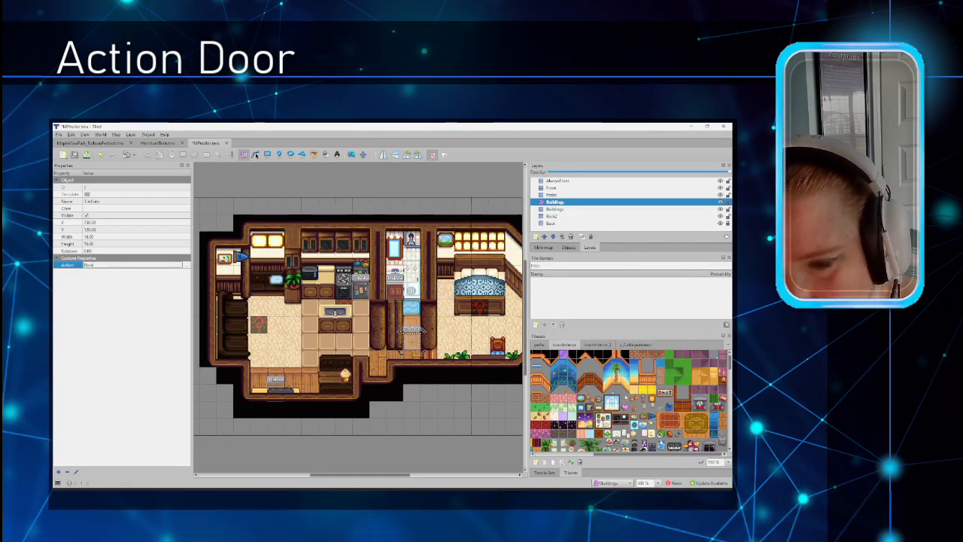
Step: Commit Action = Door on the TileData object and show the map's own properties
{"action": "left_click", "coordinate": [356, 340]}
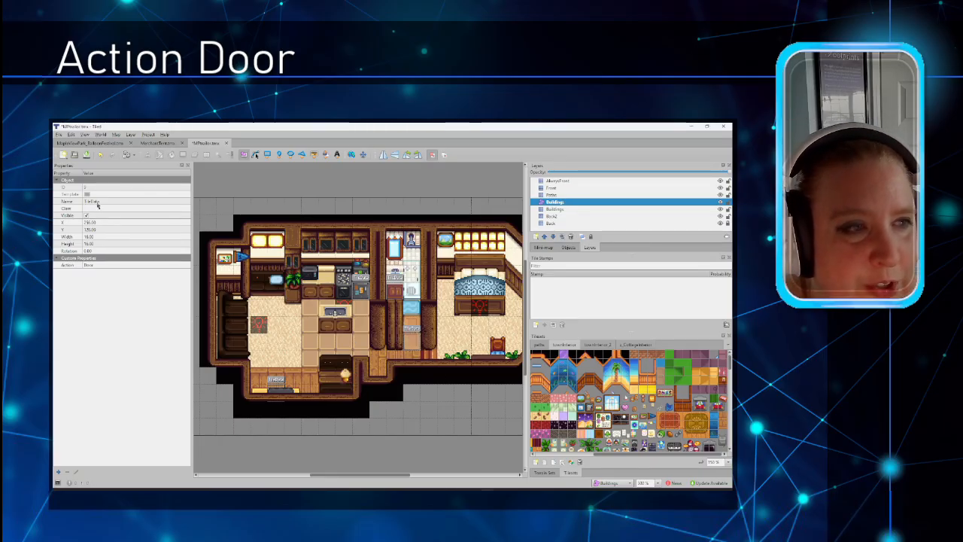
{"action": "left_click", "coordinate": [115, 134]}
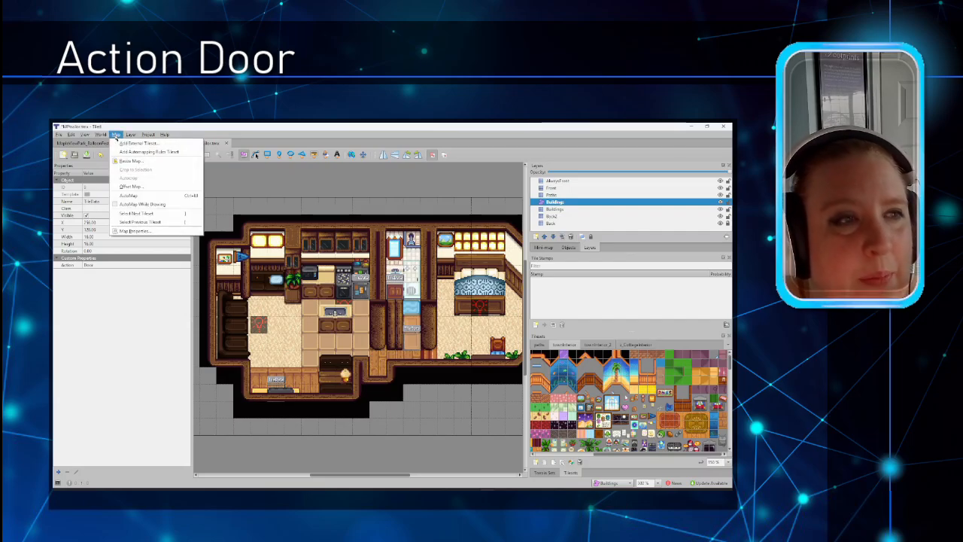
{"action": "left_click", "coordinate": [140, 231]}
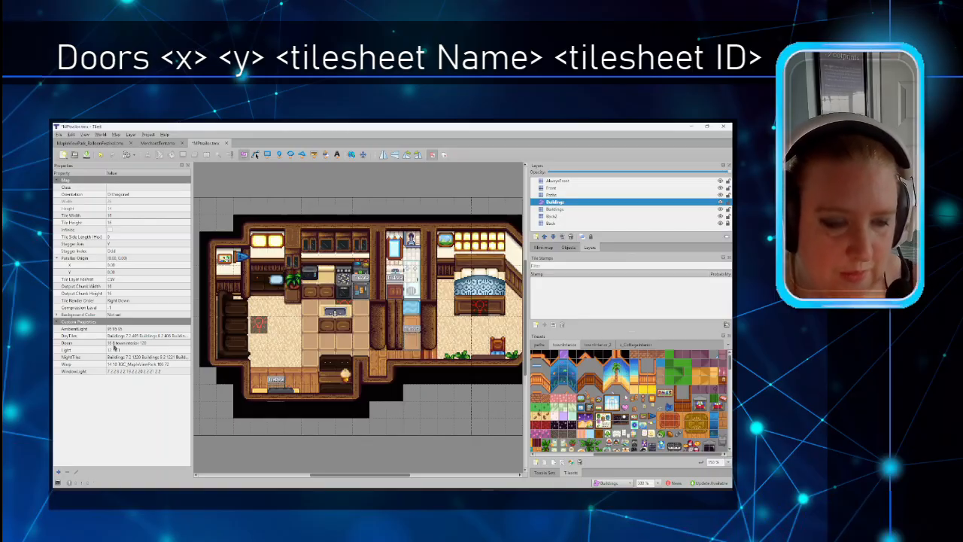
Step: Review the map's Doors value without changing it, then reselect the TileData door object
{"action": "left_click", "coordinate": [158, 343]}
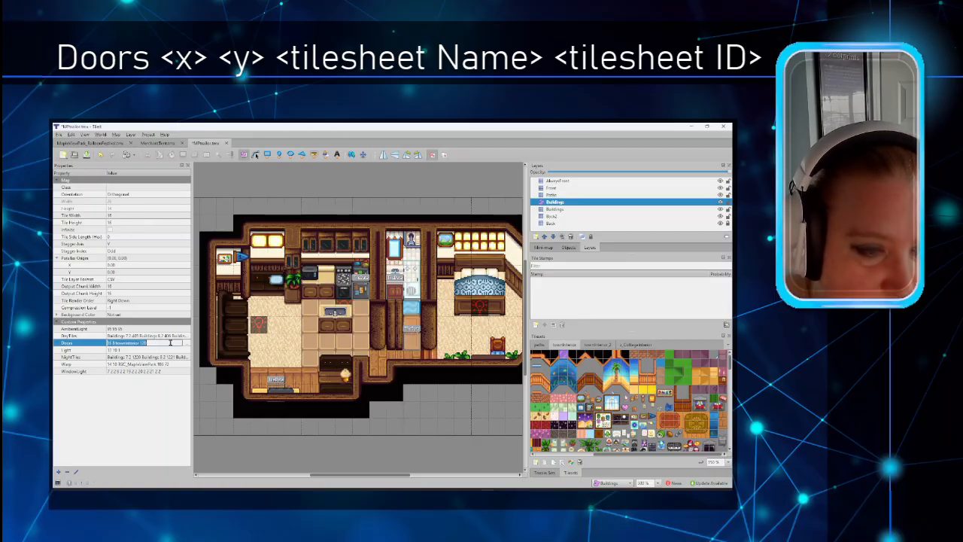
{"action": "left_click", "coordinate": [187, 345]}
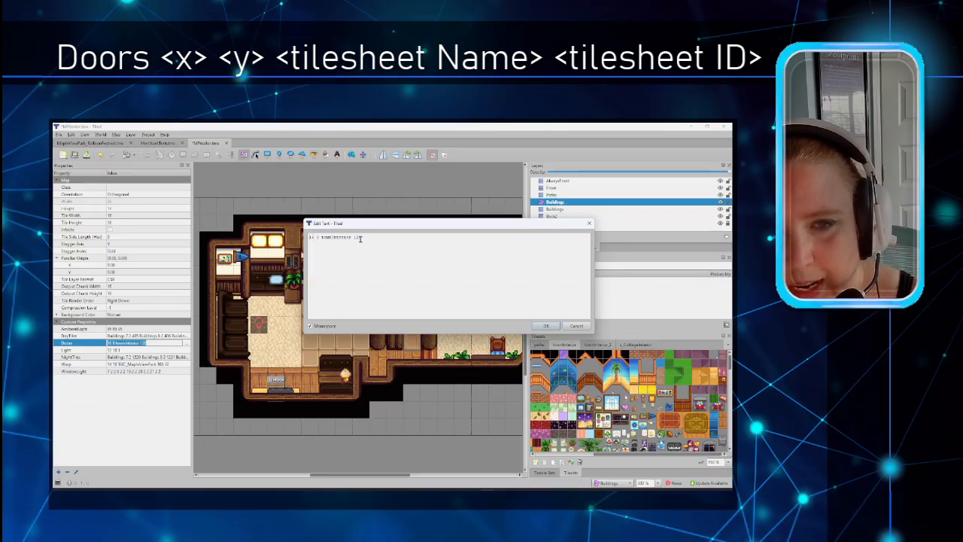
{"action": "left_click", "coordinate": [576, 326]}
{"action": "left_click", "coordinate": [660, 383]}
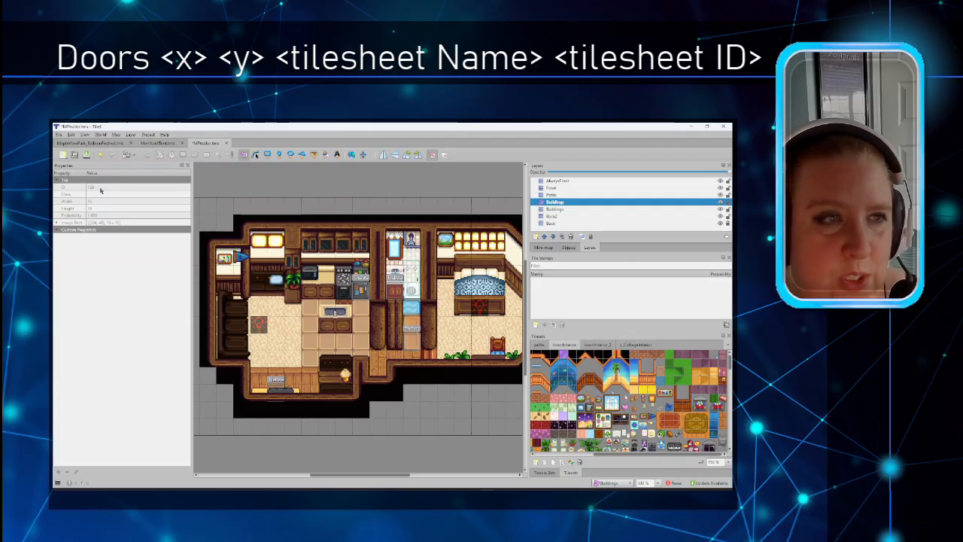
{"action": "left_click", "coordinate": [116, 133]}
{"action": "left_click", "coordinate": [132, 230]}
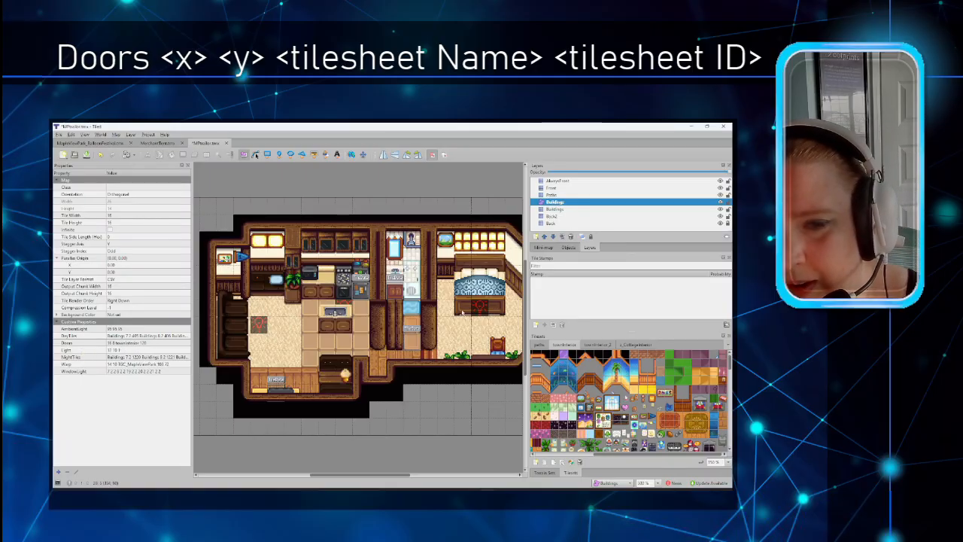
{"action": "left_click", "coordinate": [409, 337]}
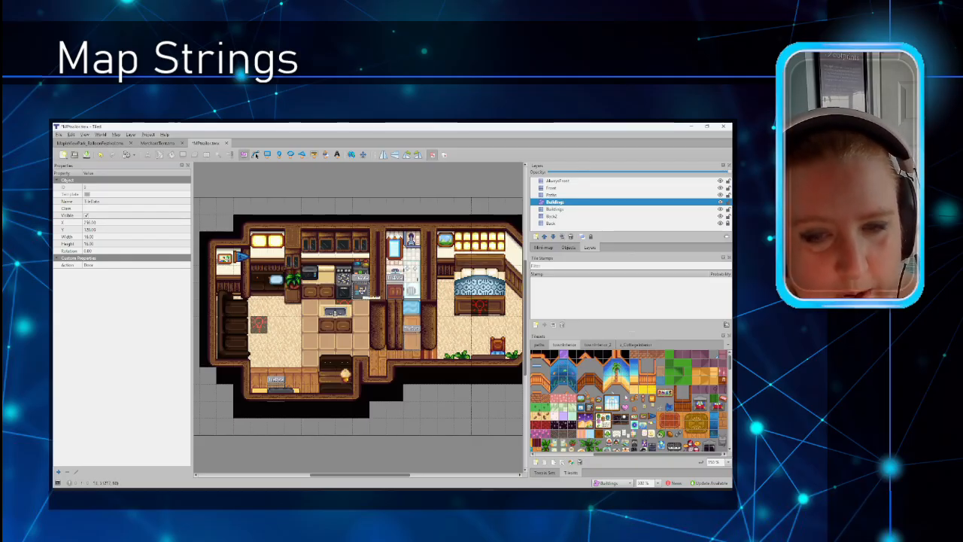
Step: Open the stove-side object's Action Message string in the full text editor, then switch to File Explorer
{"action": "left_click", "coordinate": [361, 292]}
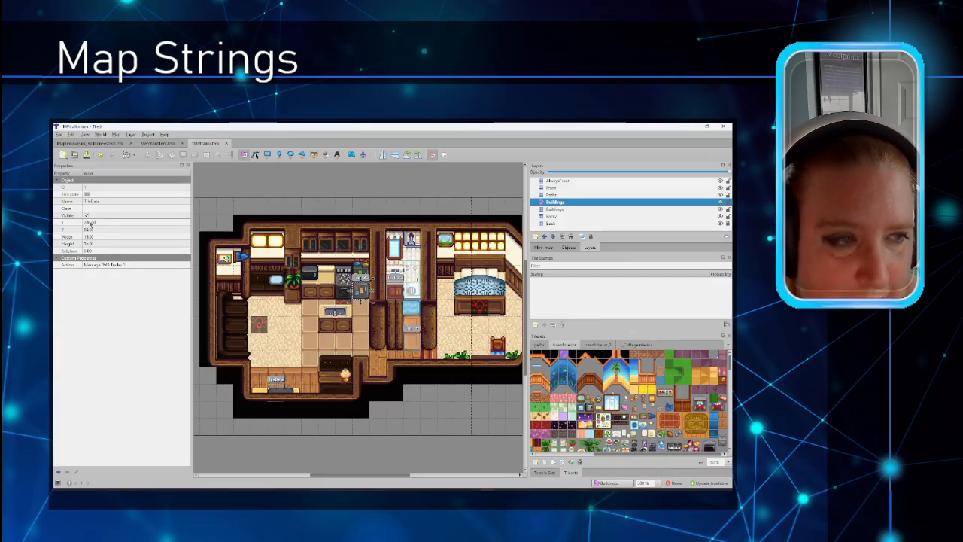
{"action": "left_click", "coordinate": [140, 267]}
{"action": "left_click", "coordinate": [186, 267]}
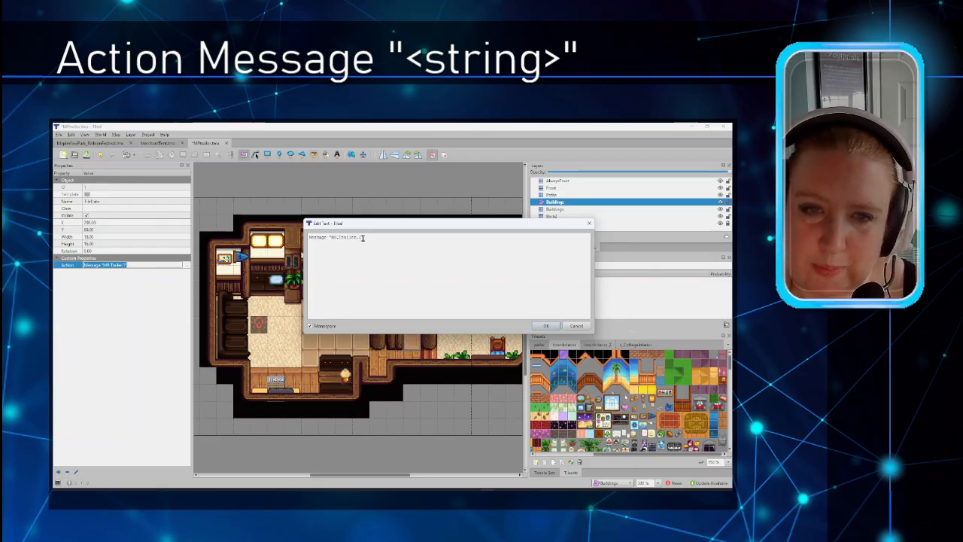
{"action": "mouse_move", "coordinate": [410, 489]}
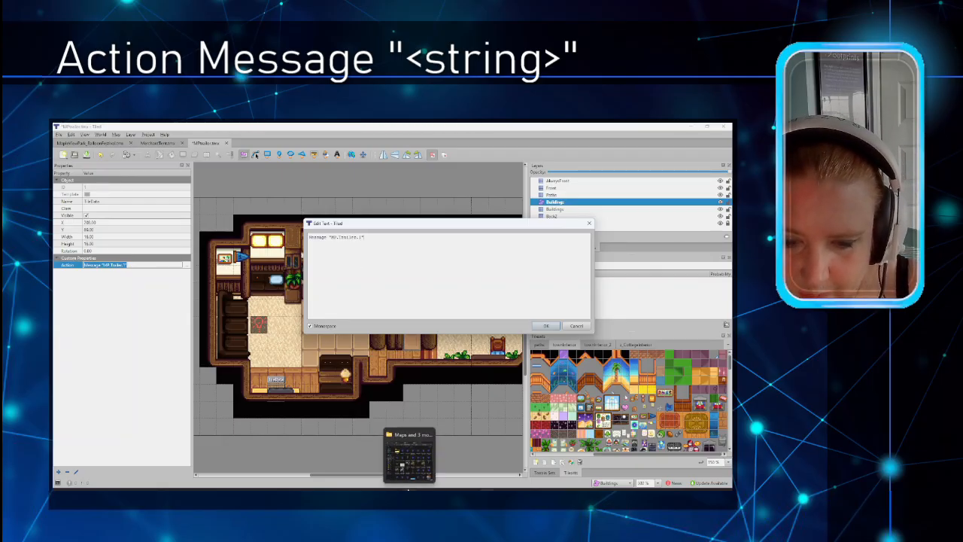
{"action": "left_click", "coordinate": [409, 455]}
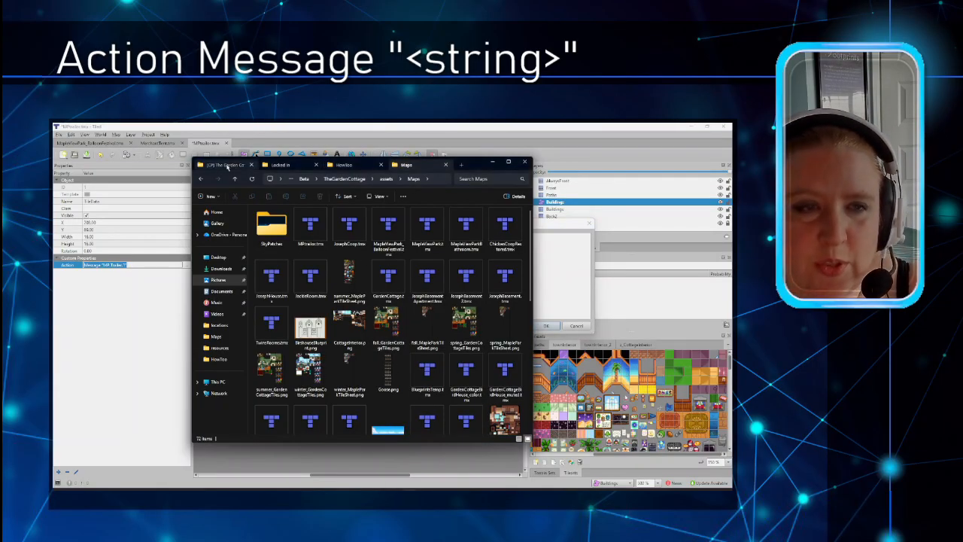
Step: Open HouseStrings.json from the [CP] The Garden Cottage data folder in the code editor
{"action": "left_click", "coordinate": [226, 166]}
{"action": "double_click", "coordinate": [275, 230]}
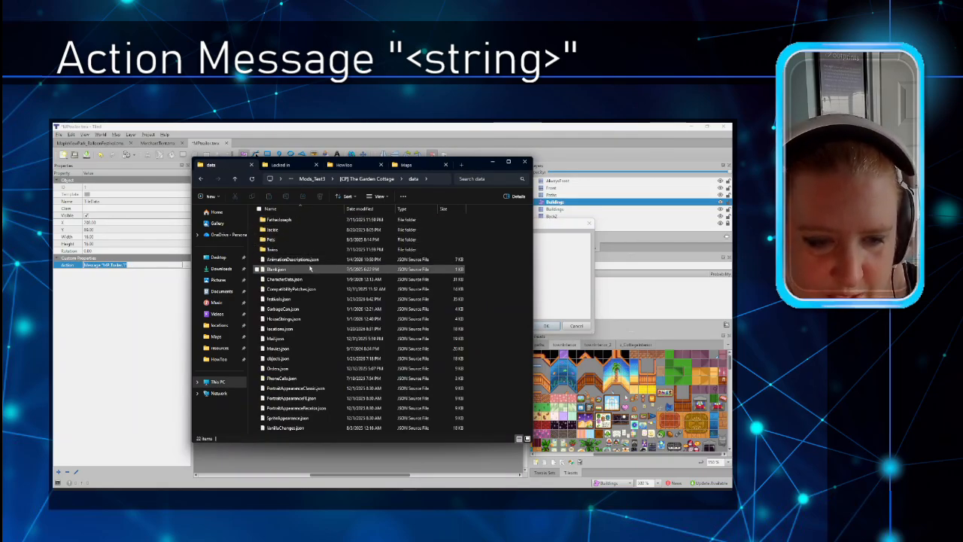
{"action": "left_click", "coordinate": [286, 320]}
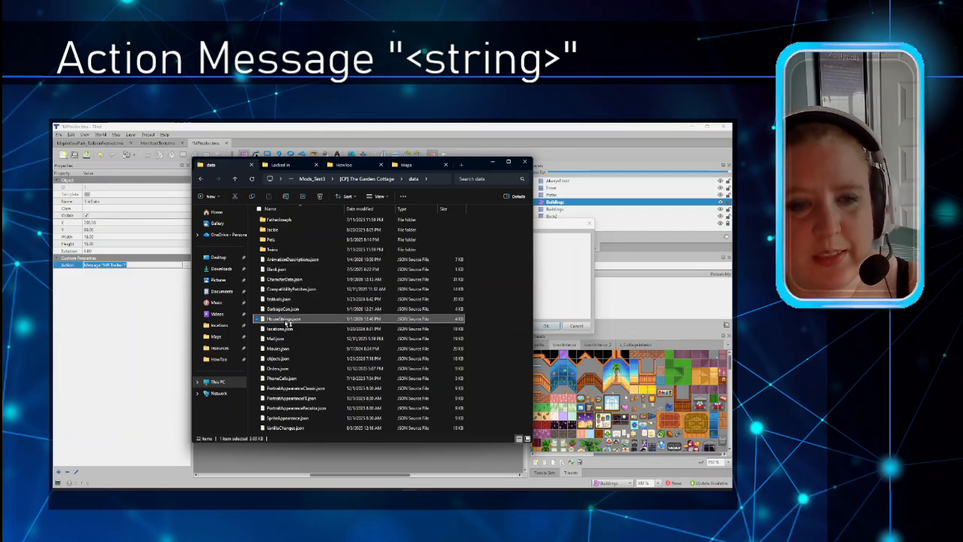
{"action": "double_click", "coordinate": [285, 320]}
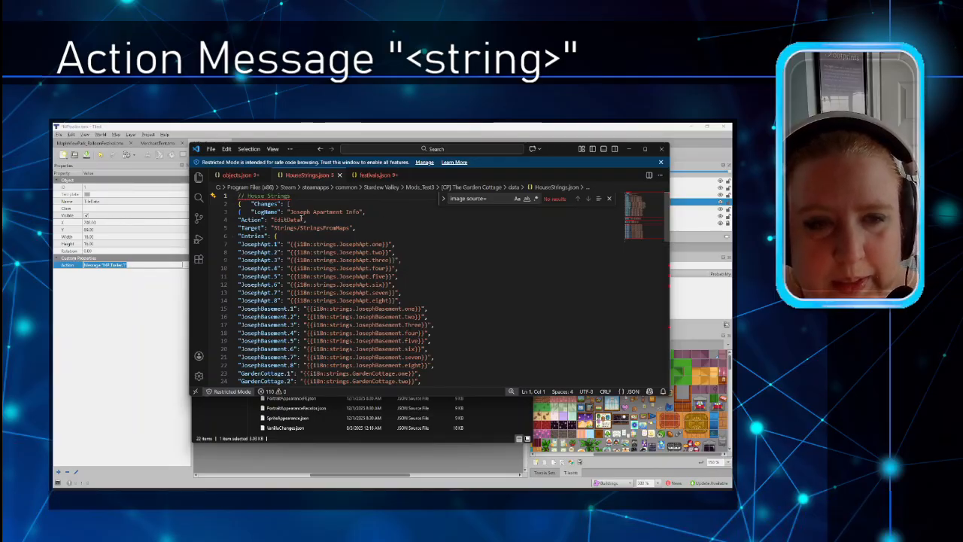
Step: Replace the LogName text 'Joseph Apartment Info' with 'Map Strings'
{"action": "left_click_drag", "start_coordinate": [290, 211], "coordinate": [361, 212]}
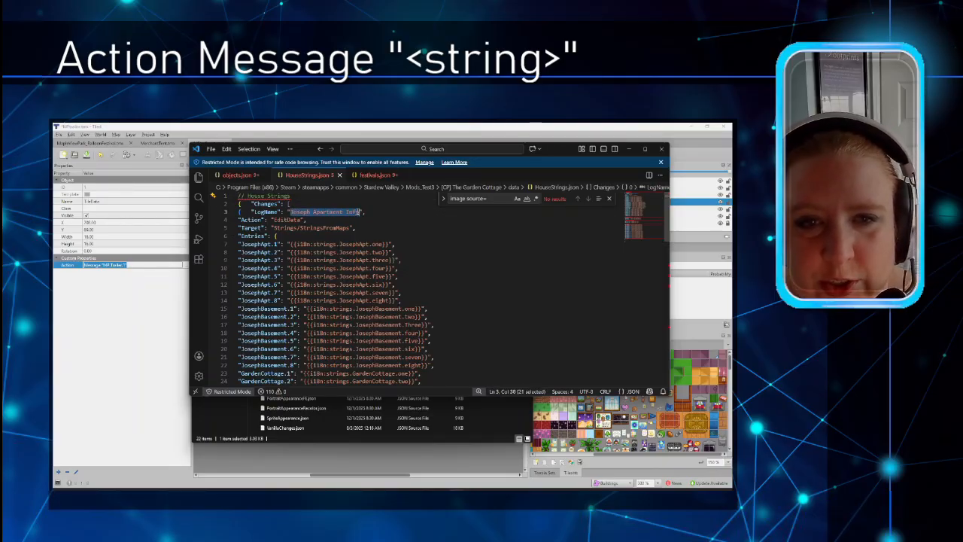
{"action": "type", "text": "Map Stri"}
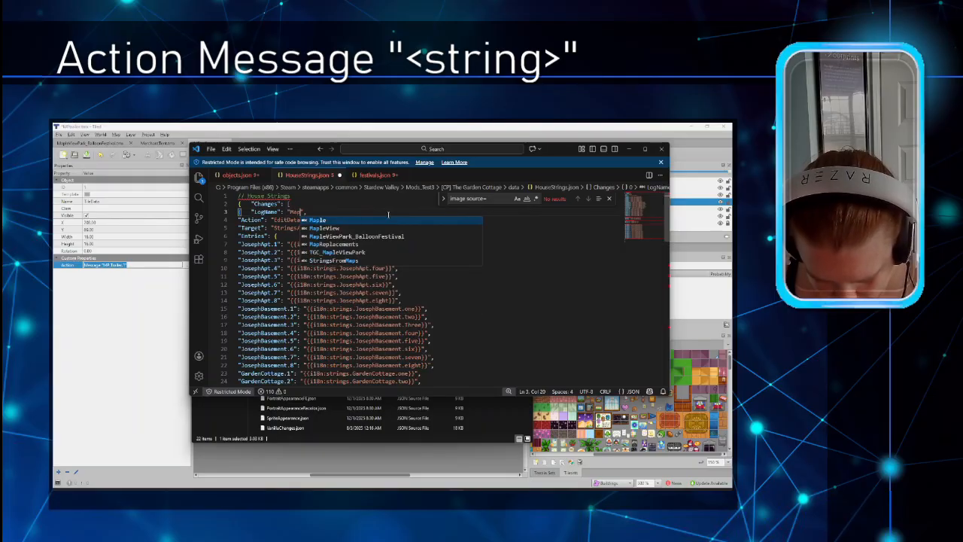
{"action": "type", "text": "ngs"}
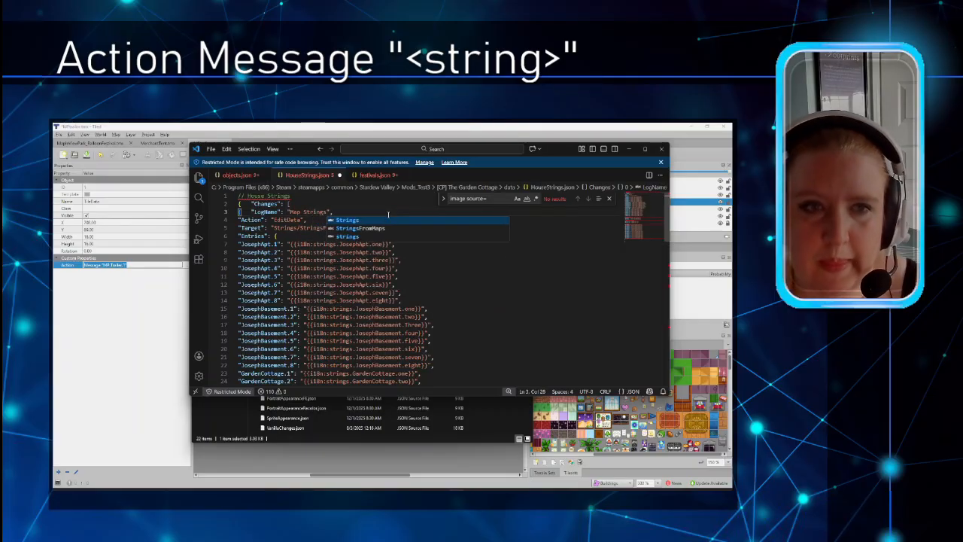
{"action": "left_click", "coordinate": [316, 219]}
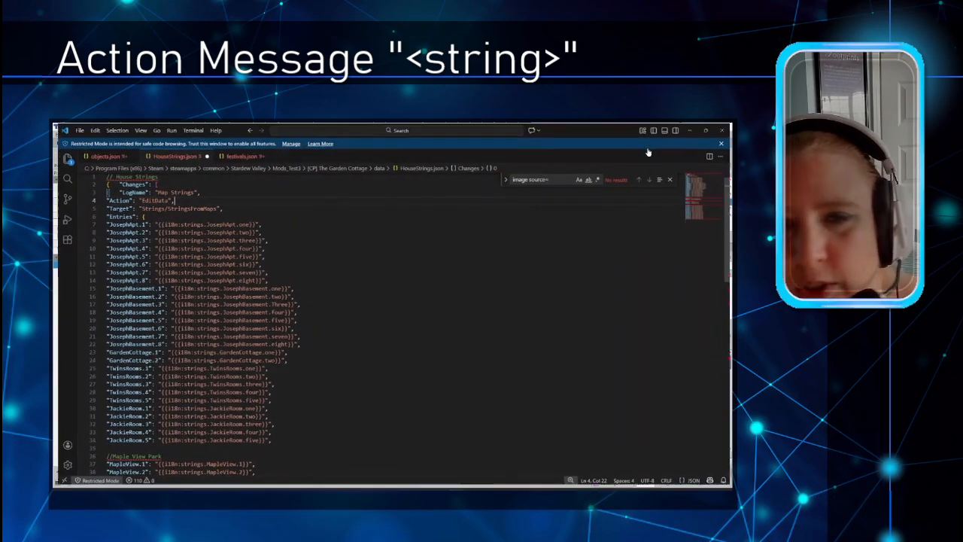
Step: Enlarge the code editor and its text, then review the LogName and Target lines
{"action": "left_click", "coordinate": [644, 148]}
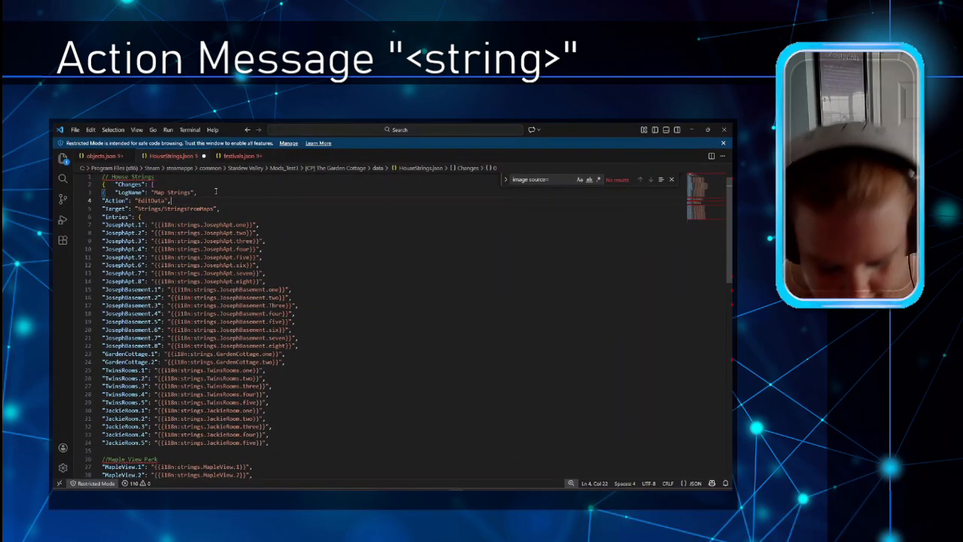
{"action": "key", "text": "ctrl+equal"}
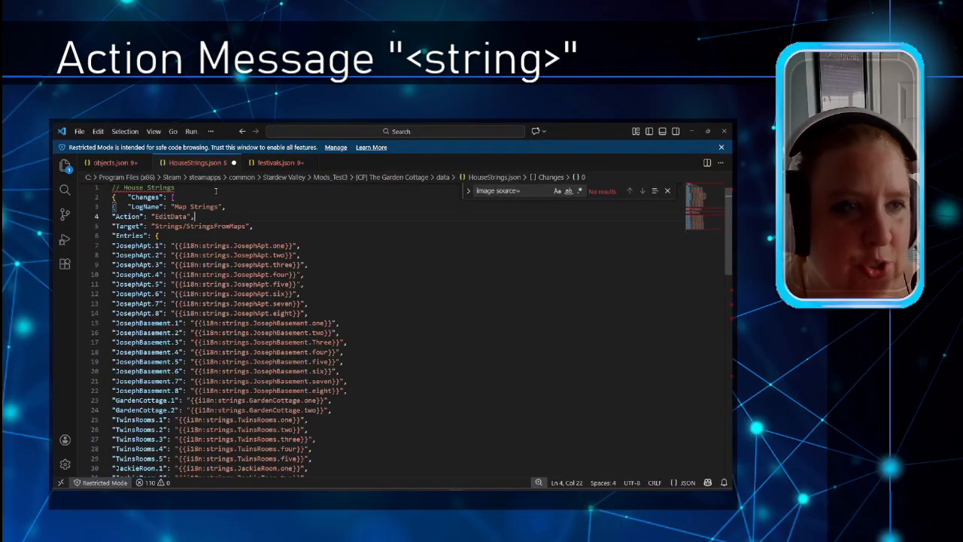
{"action": "key", "text": "Up"}
{"action": "left_click", "coordinate": [303, 209]}
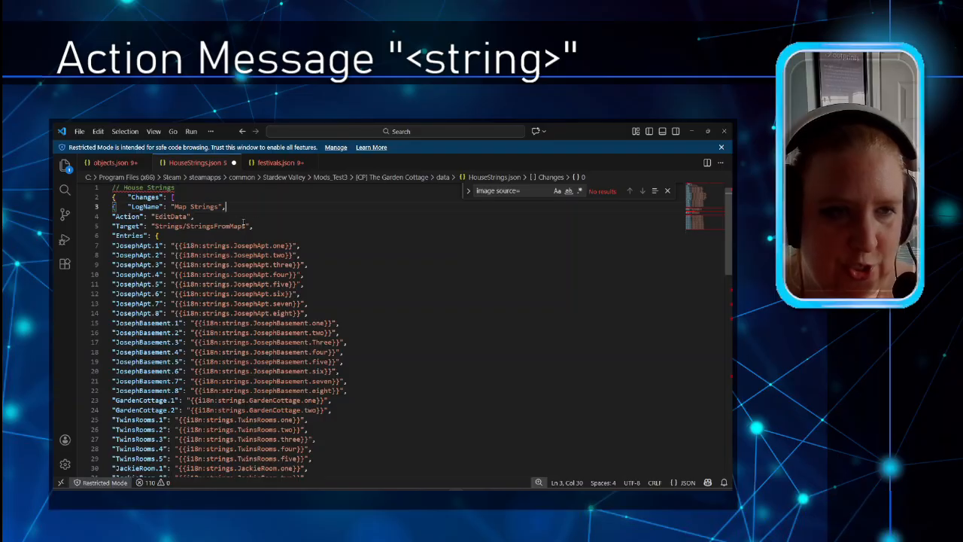
{"action": "left_click_drag", "start_coordinate": [253, 225], "coordinate": [112, 225]}
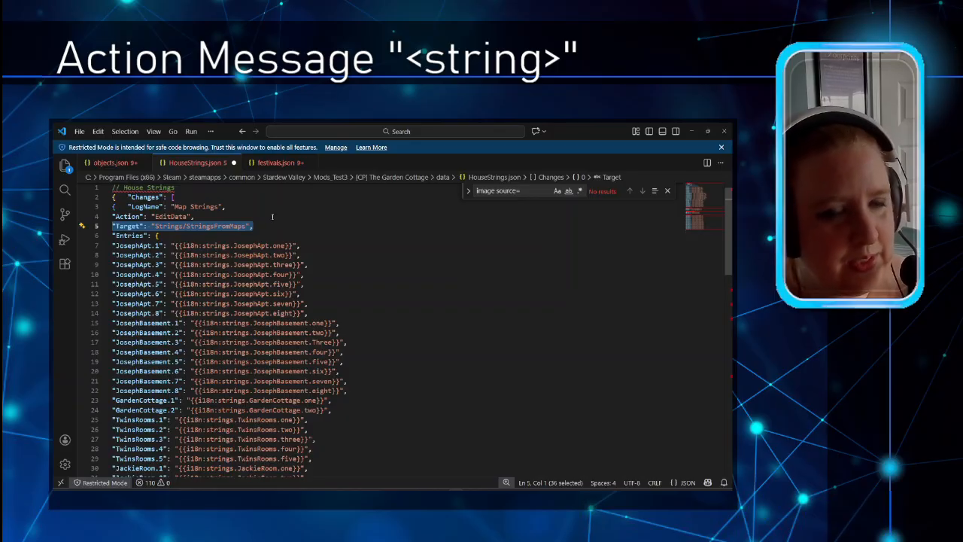
{"action": "left_click", "coordinate": [265, 225]}
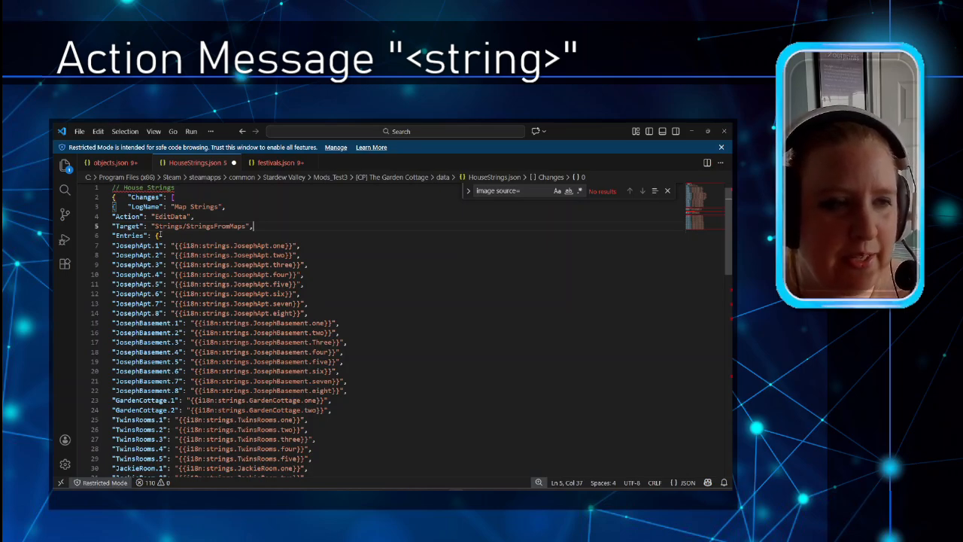
Step: In HouseStrings.json, highlight the JosephApt.1 key and its translation value as an example
{"action": "scroll", "coordinate": [159, 235], "scroll_direction": "down", "scroll_amount": 1}
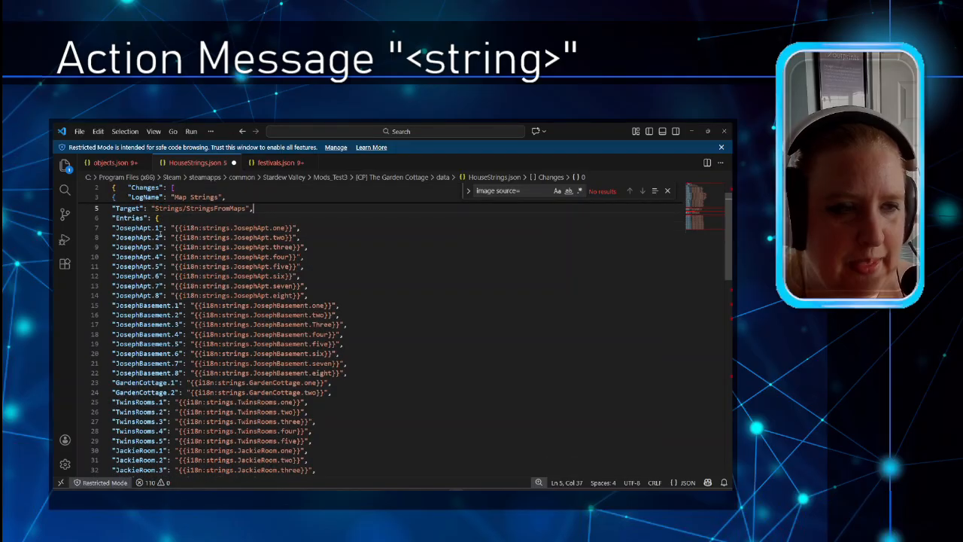
{"action": "scroll", "coordinate": [160, 234], "scroll_direction": "down", "scroll_amount": 20}
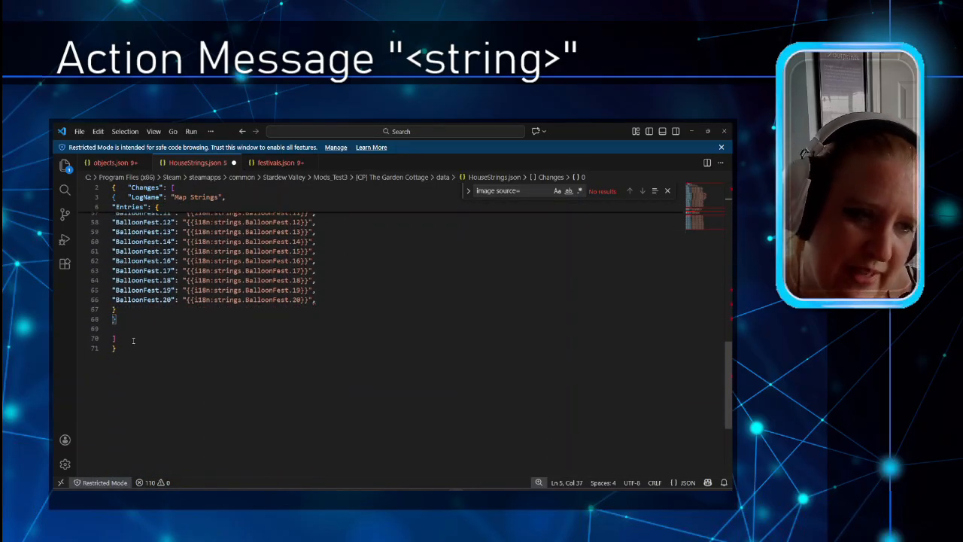
{"action": "scroll", "coordinate": [146, 337], "scroll_direction": "up", "scroll_amount": 20}
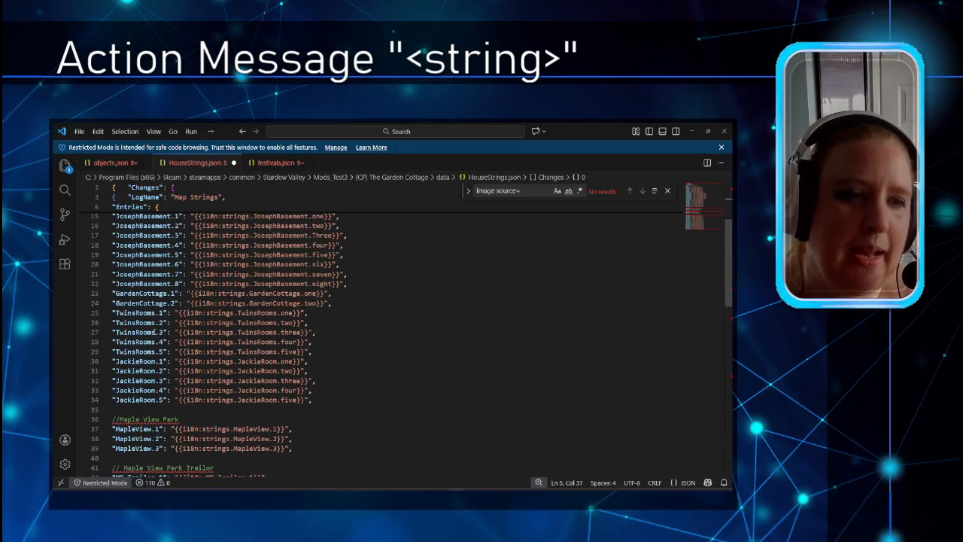
{"action": "scroll", "coordinate": [155, 330], "scroll_direction": "up", "scroll_amount": 1}
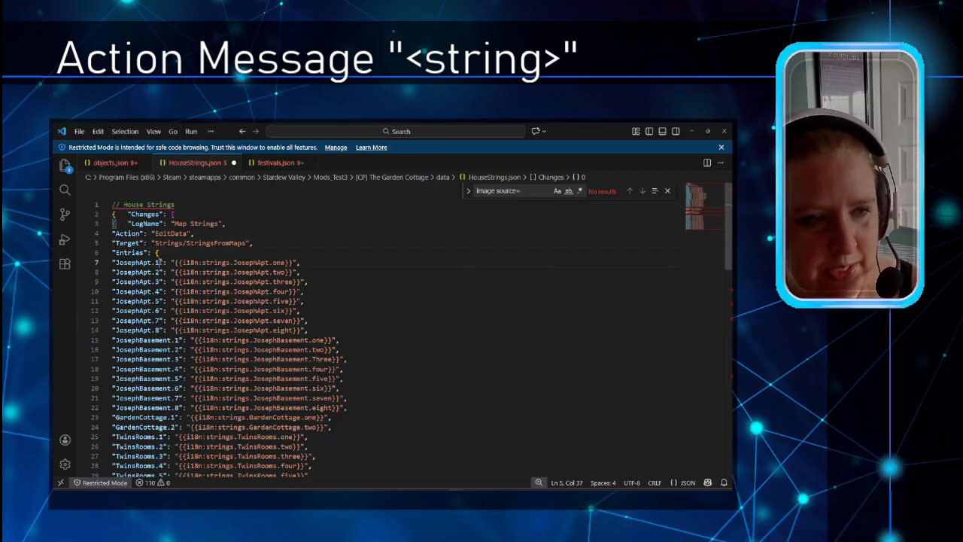
{"action": "left_click_drag", "start_coordinate": [160, 261], "coordinate": [115, 261]}
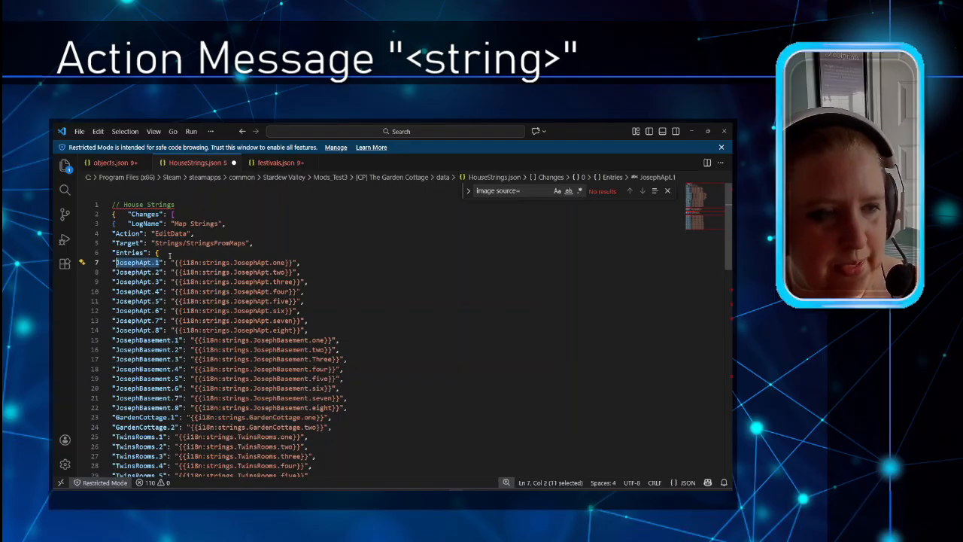
{"action": "left_click", "coordinate": [168, 257]}
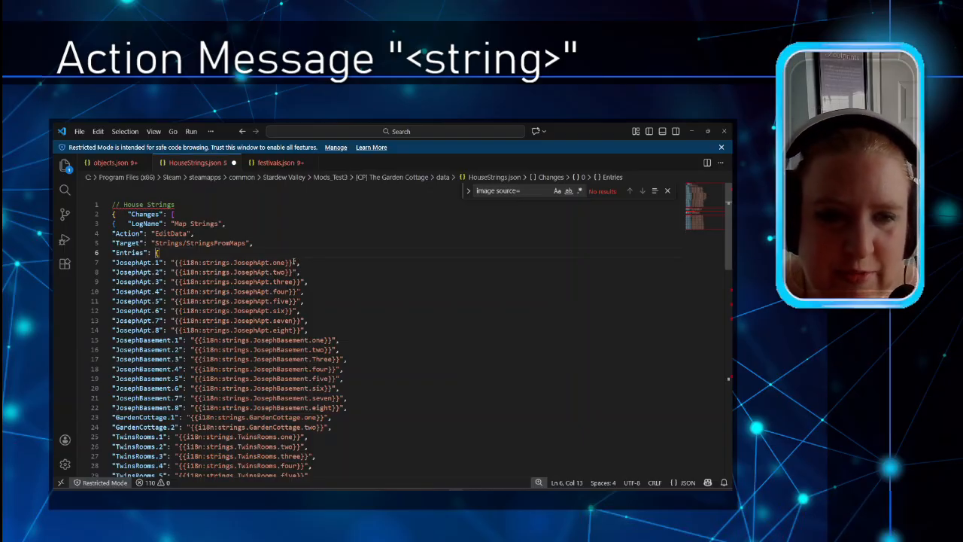
{"action": "left_click_drag", "start_coordinate": [293, 262], "coordinate": [174, 262]}
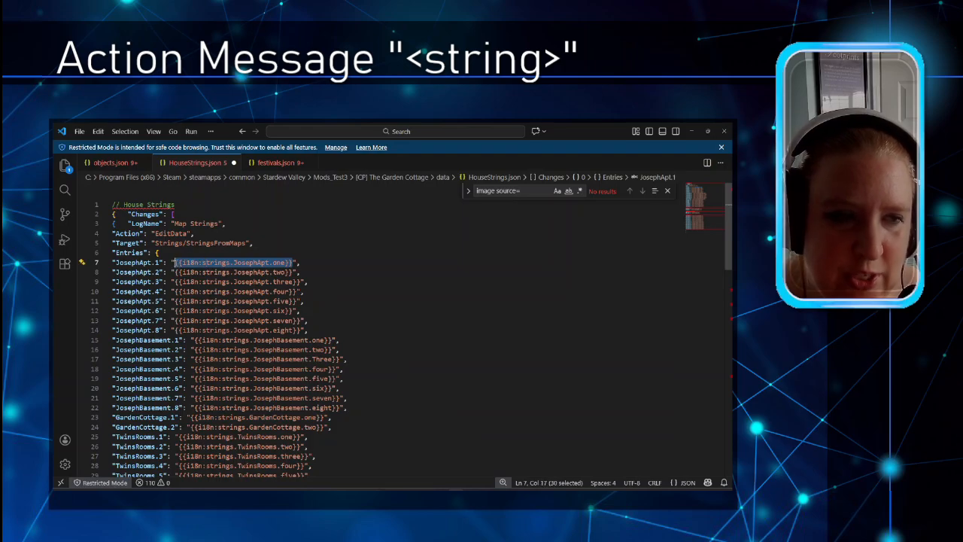
{"action": "key", "text": "Up"}
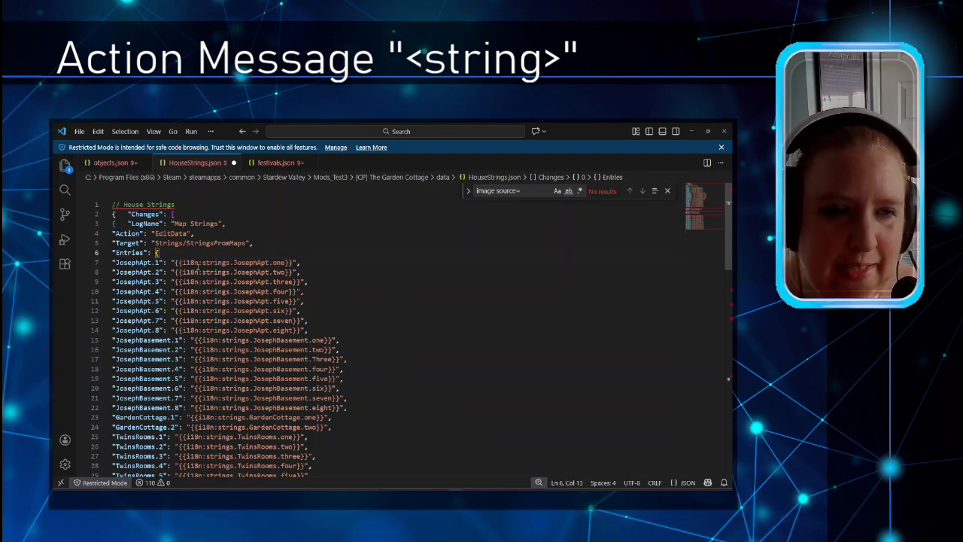
Step: Find the Maple View Park Trailer entries, select the MP.Trailer.1 key, and return to Tiled
{"action": "scroll", "coordinate": [218, 263], "scroll_direction": "down", "scroll_amount": 6}
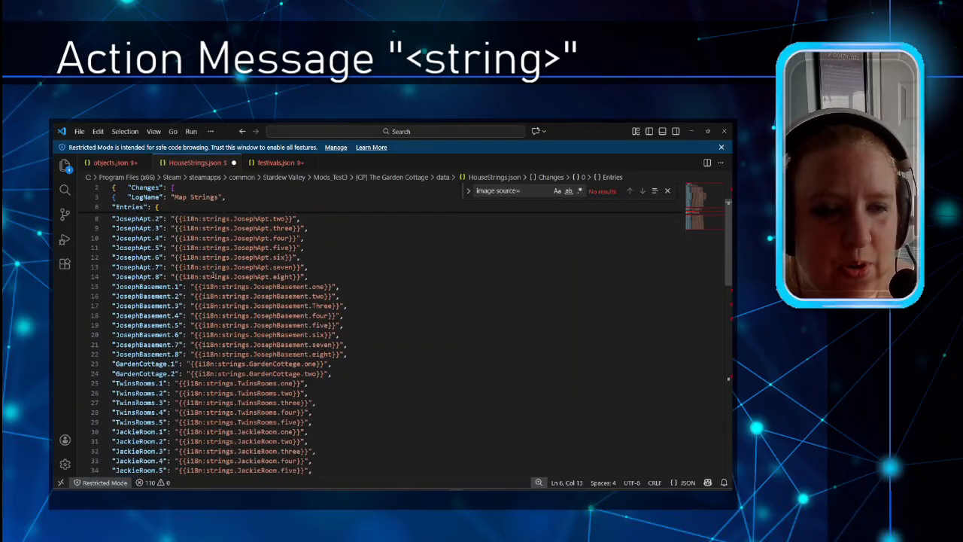
{"action": "scroll", "coordinate": [213, 275], "scroll_direction": "down", "scroll_amount": 3}
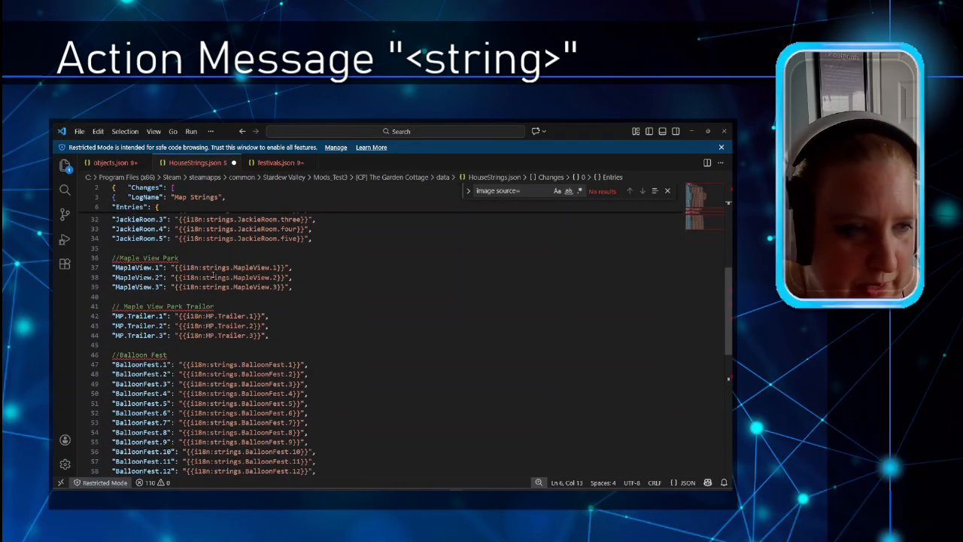
{"action": "scroll", "coordinate": [213, 275], "scroll_direction": "down", "scroll_amount": 2}
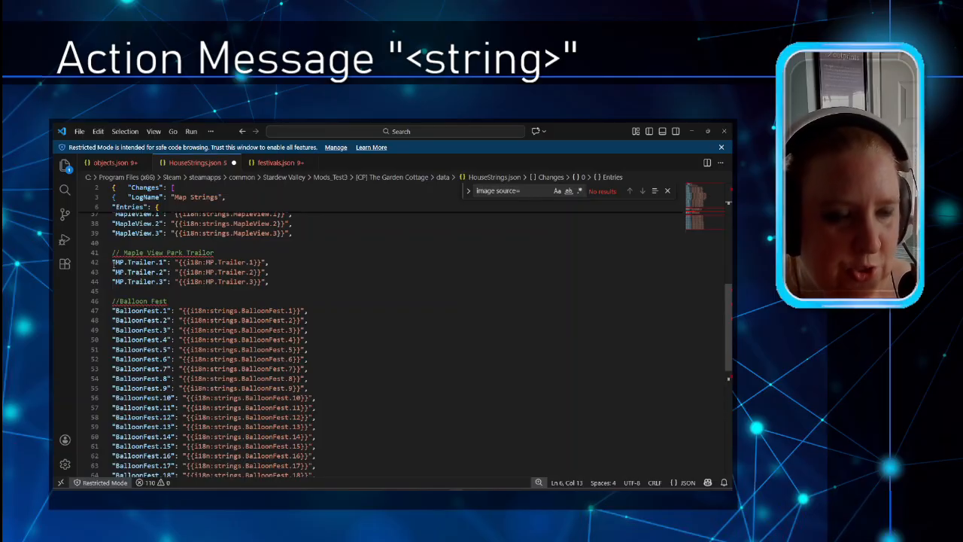
{"action": "double_click", "coordinate": [118, 263]}
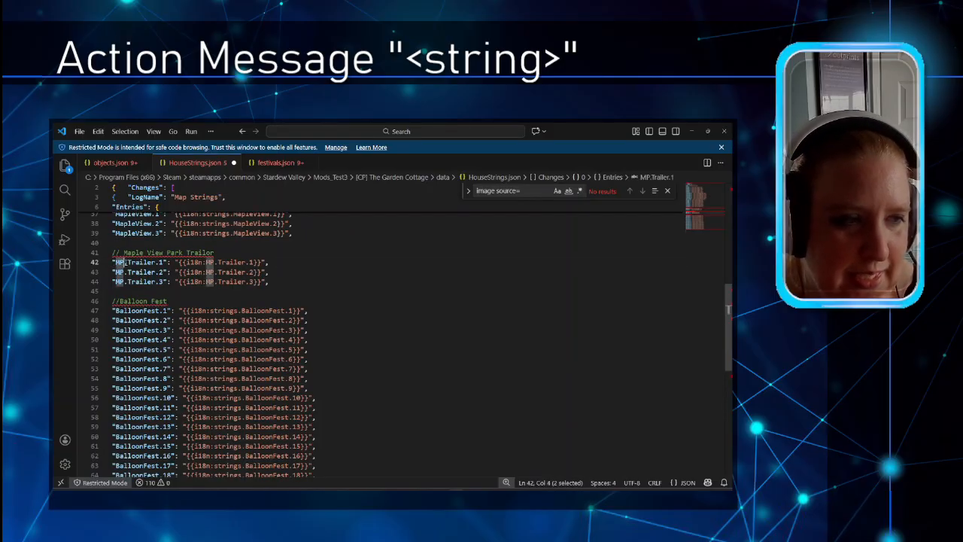
{"action": "left_click", "coordinate": [168, 262], "text": "shift"}
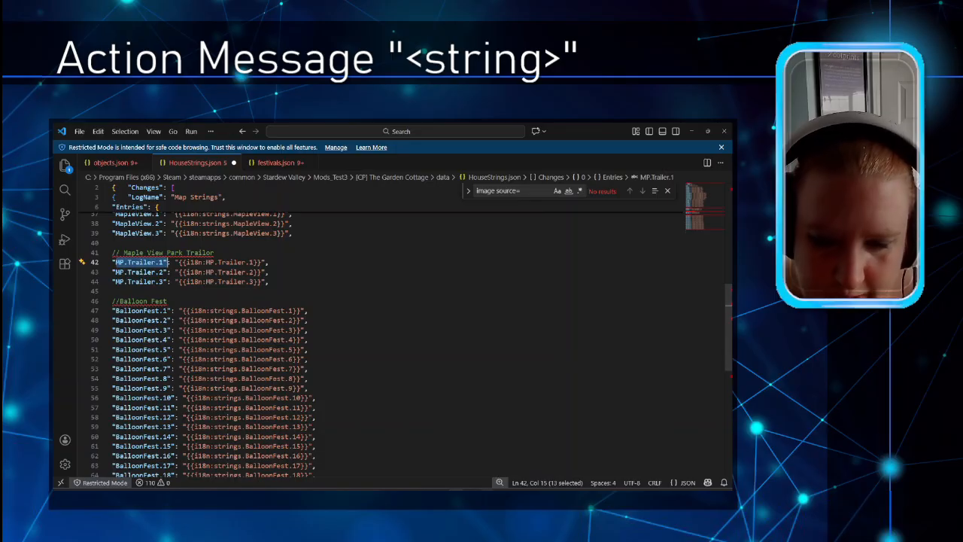
{"action": "mouse_move", "coordinate": [488, 492]}
{"action": "left_click", "coordinate": [487, 463]}
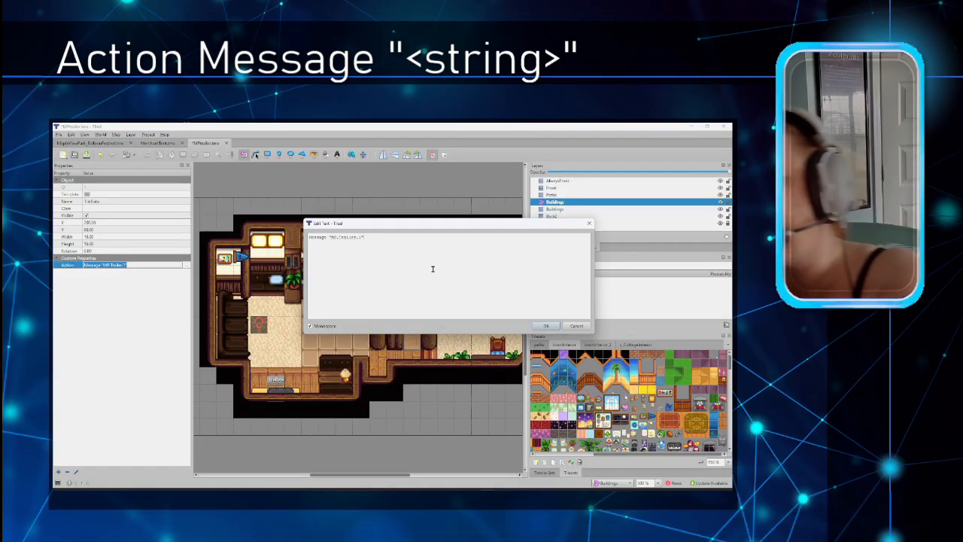
Step: Cancel the action text edit, deselect the message object, and show Map Properties
{"action": "left_click", "coordinate": [576, 326]}
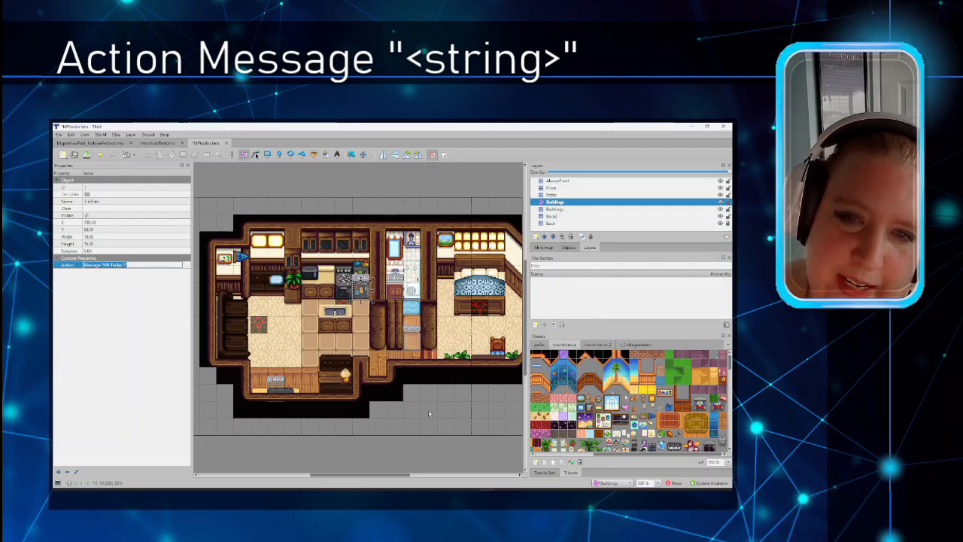
{"action": "left_click", "coordinate": [429, 413]}
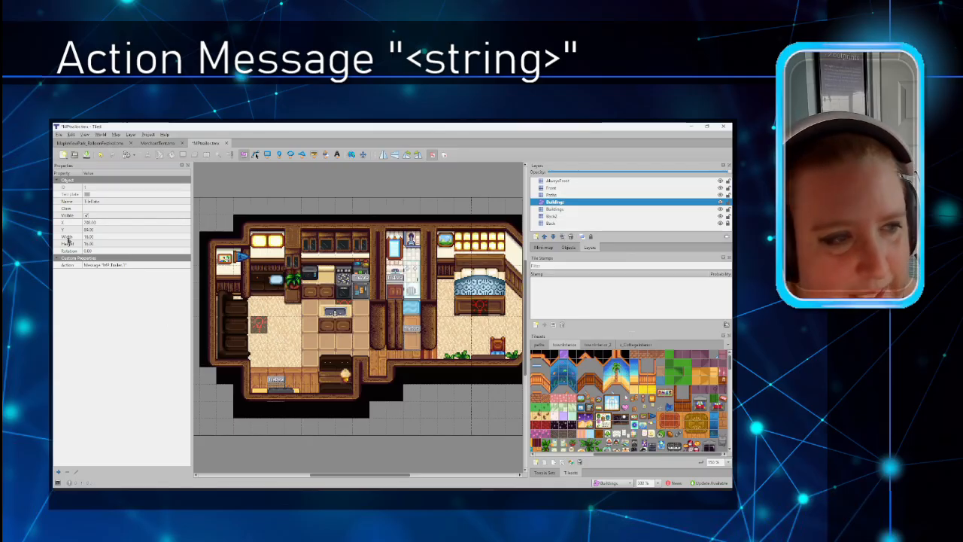
{"action": "left_click", "coordinate": [116, 134]}
{"action": "left_click", "coordinate": [139, 230]}
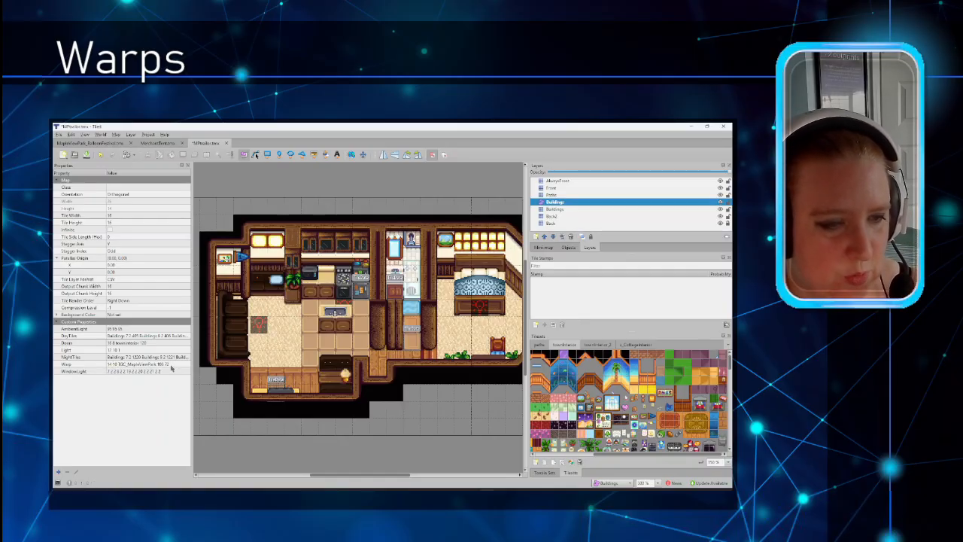
{"action": "double_click", "coordinate": [121, 364]}
{"action": "key", "text": "Return"}
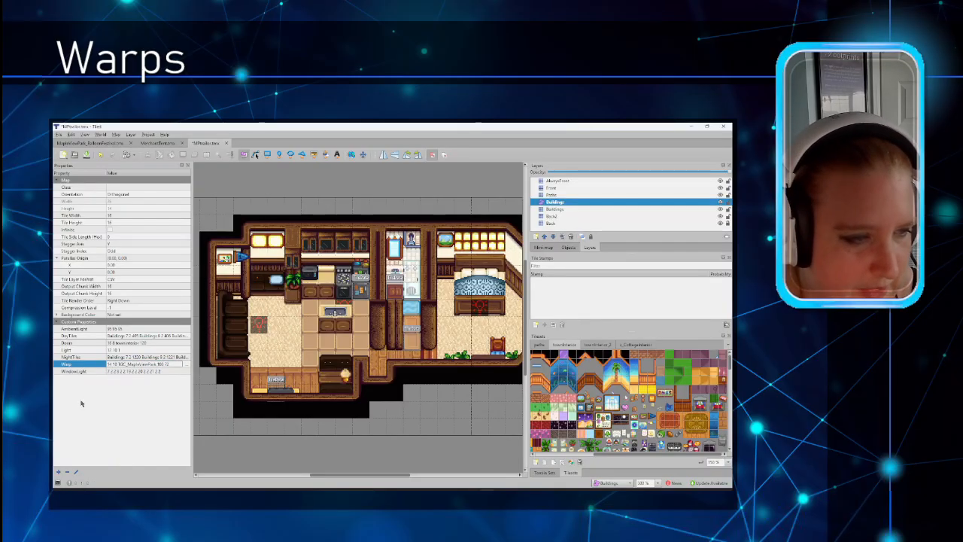
{"action": "left_click", "coordinate": [116, 134]}
{"action": "left_click", "coordinate": [149, 231]}
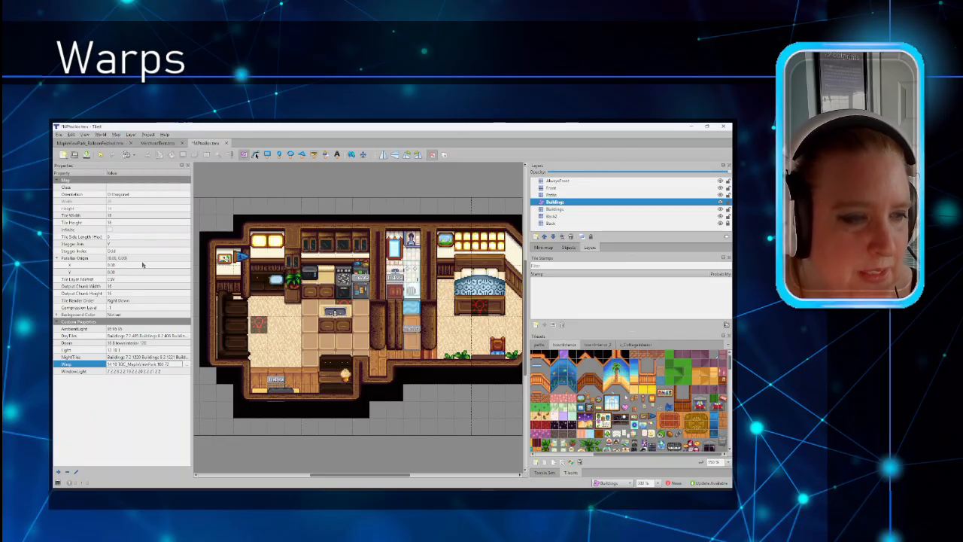
{"action": "right_click", "coordinate": [82, 389]}
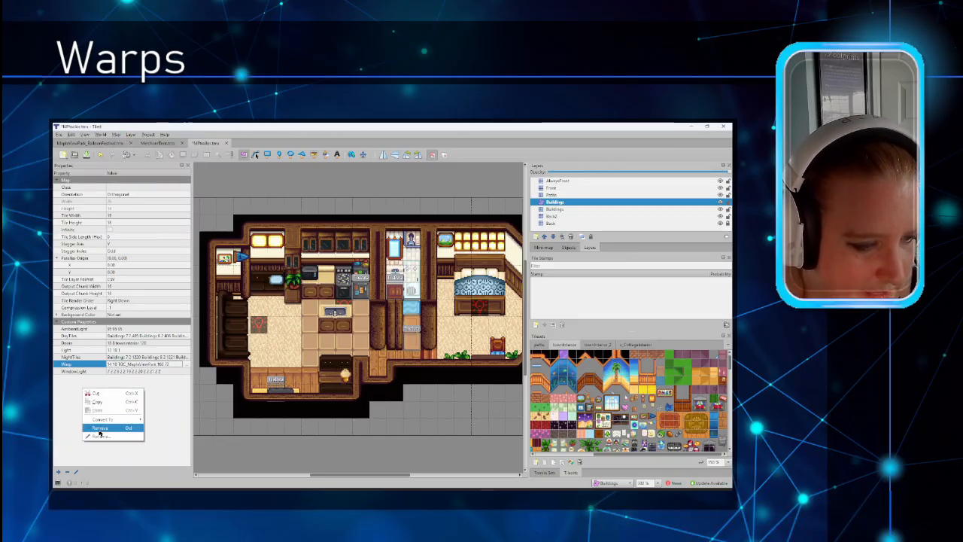
{"action": "left_click", "coordinate": [78, 422]}
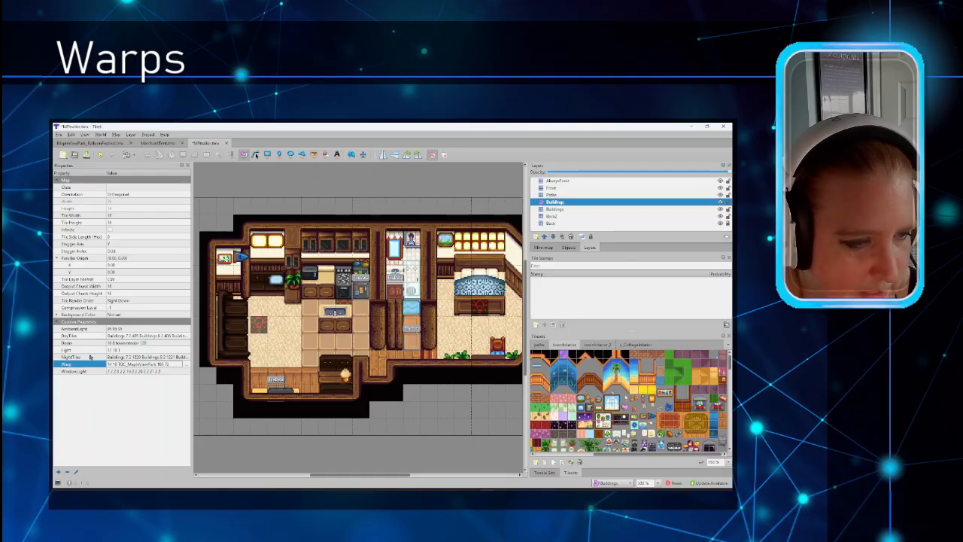
{"action": "right_click", "coordinate": [110, 395]}
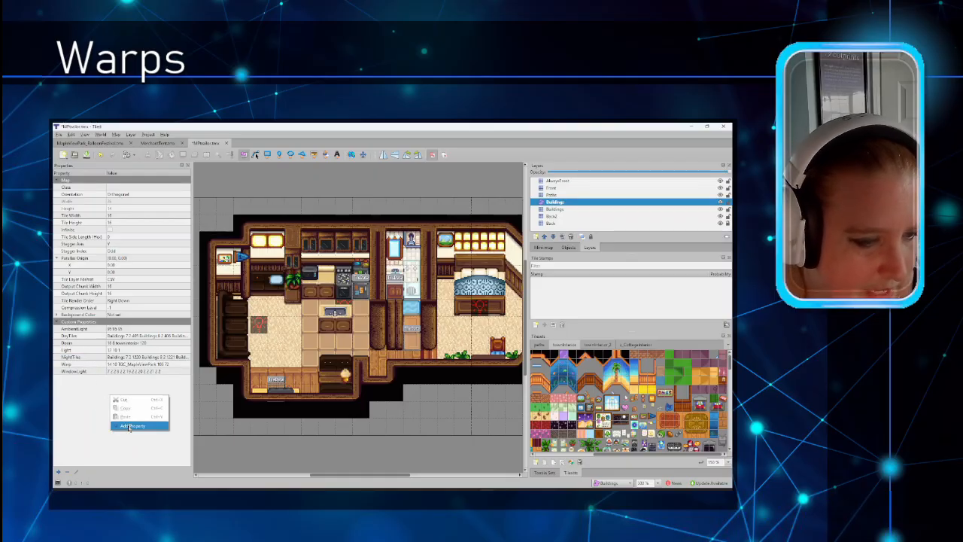
{"action": "double_click", "coordinate": [176, 364]}
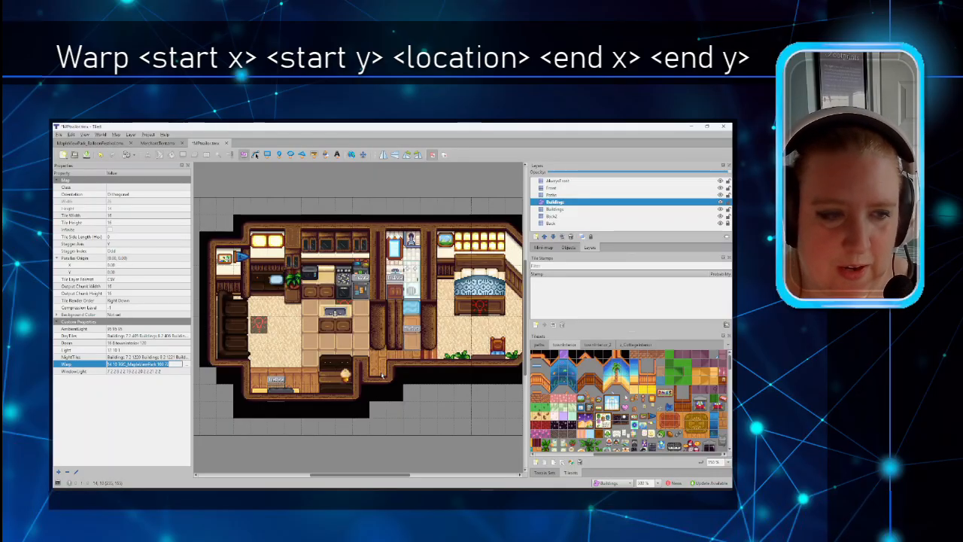
{"action": "left_click", "coordinate": [134, 423]}
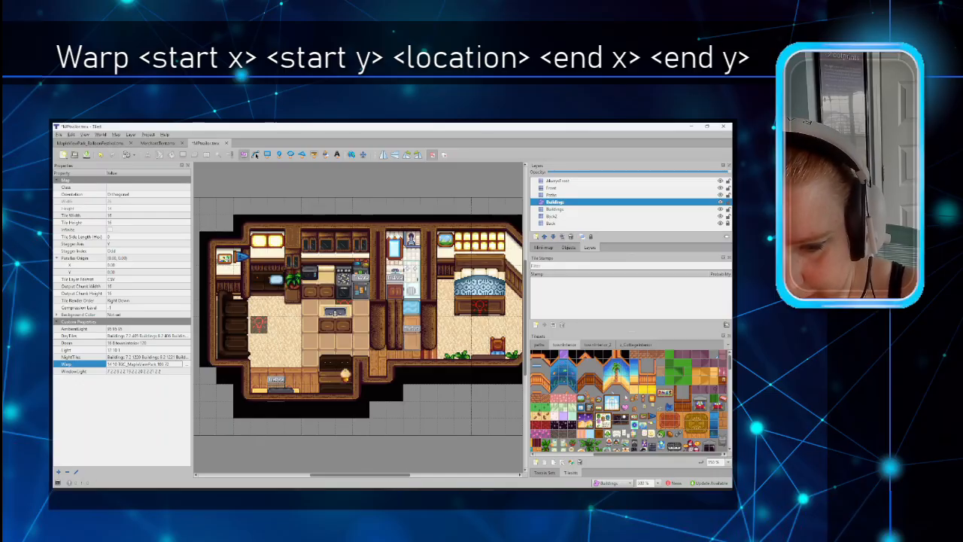
{"action": "key", "text": "alt+Tab"}
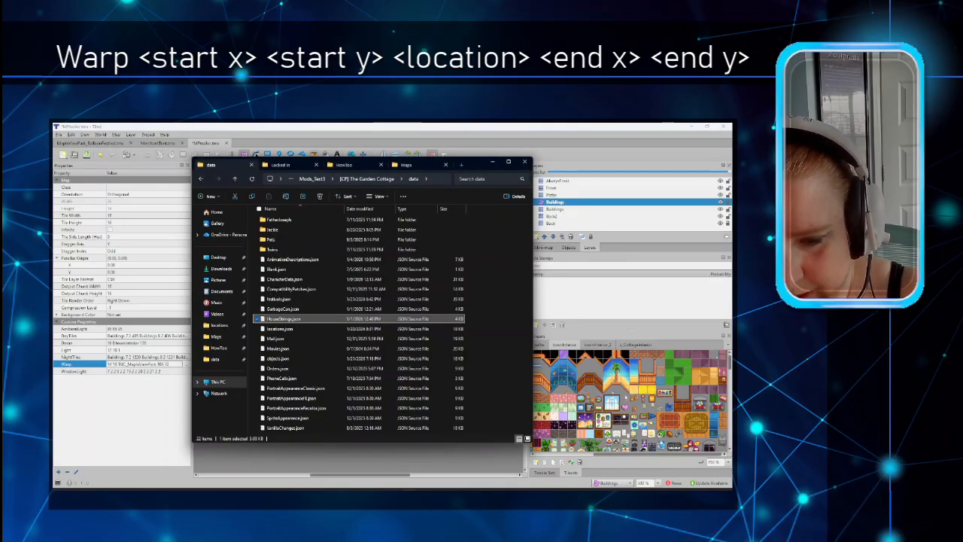
{"action": "left_click", "coordinate": [303, 328]}
{"action": "double_click", "coordinate": [304, 331]}
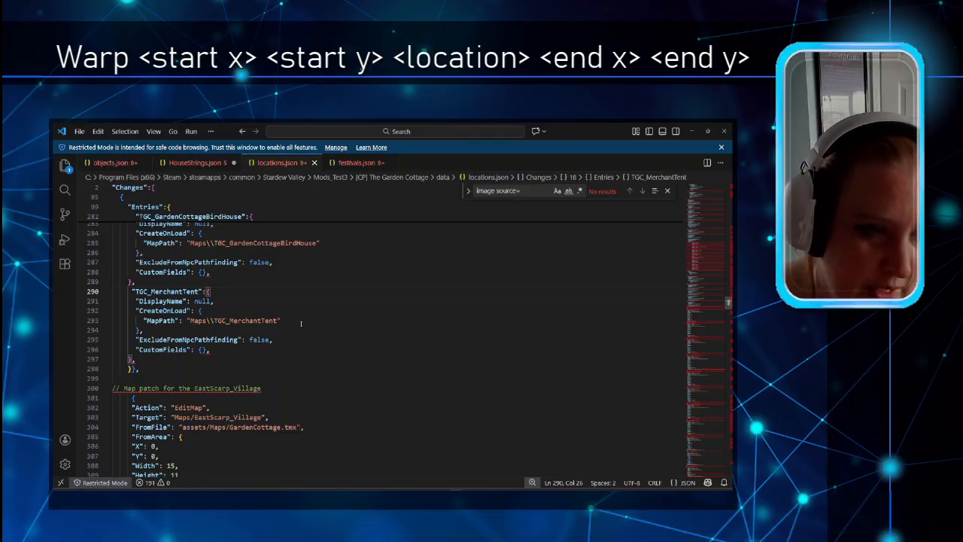
{"action": "scroll", "coordinate": [301, 323], "scroll_direction": "down", "scroll_amount": 1}
{"action": "scroll", "coordinate": [301, 323], "scroll_direction": "up", "scroll_amount": 2}
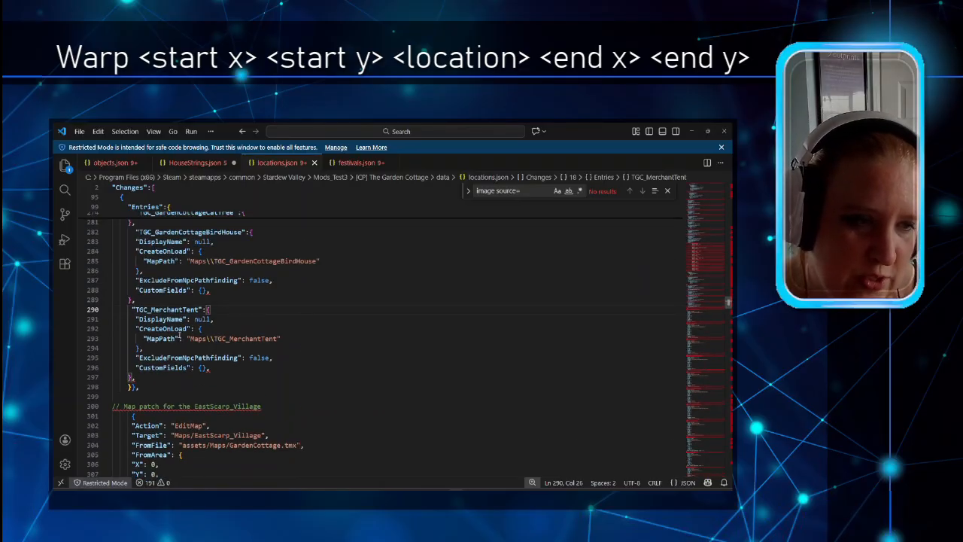
{"action": "double_click", "coordinate": [137, 309]}
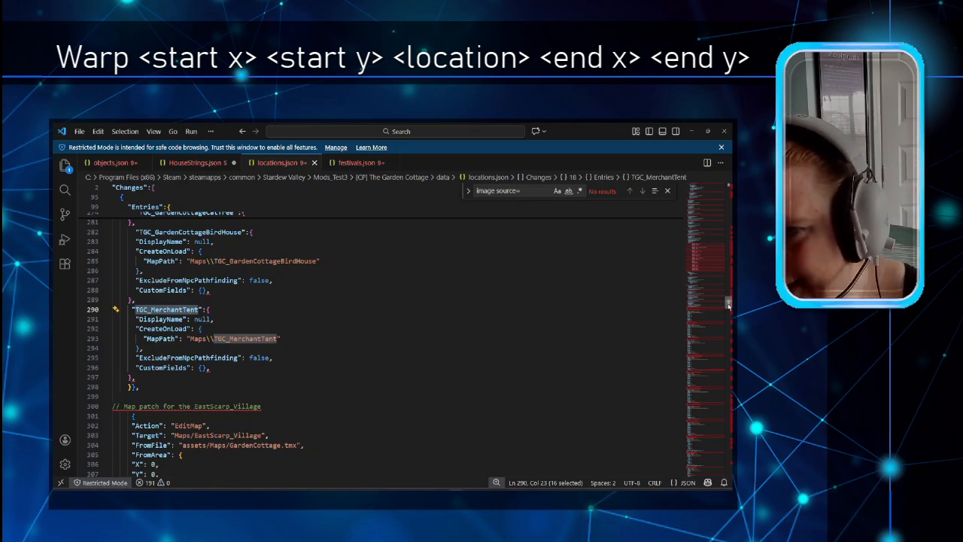
{"action": "left_click_drag", "start_coordinate": [728, 302], "coordinate": [712, 193]}
{"action": "scroll", "coordinate": [312, 323], "scroll_direction": "up", "scroll_amount": 1}
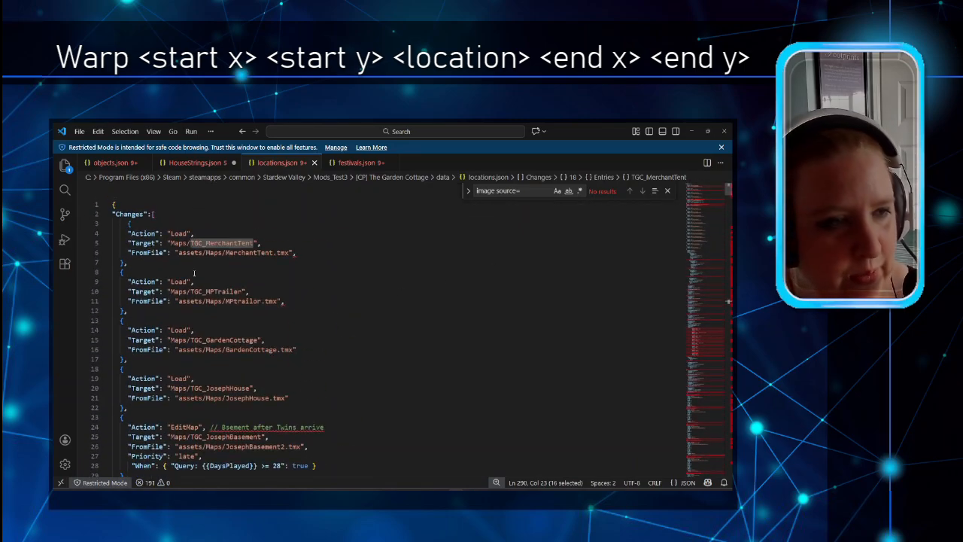
{"action": "left_click", "coordinate": [201, 233]}
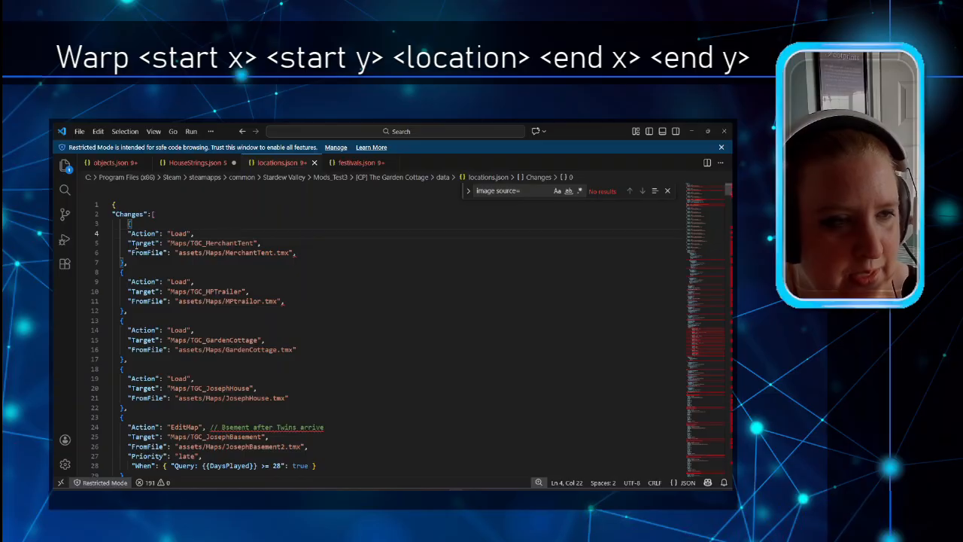
{"action": "left_click_drag", "start_coordinate": [254, 243], "coordinate": [190, 243]}
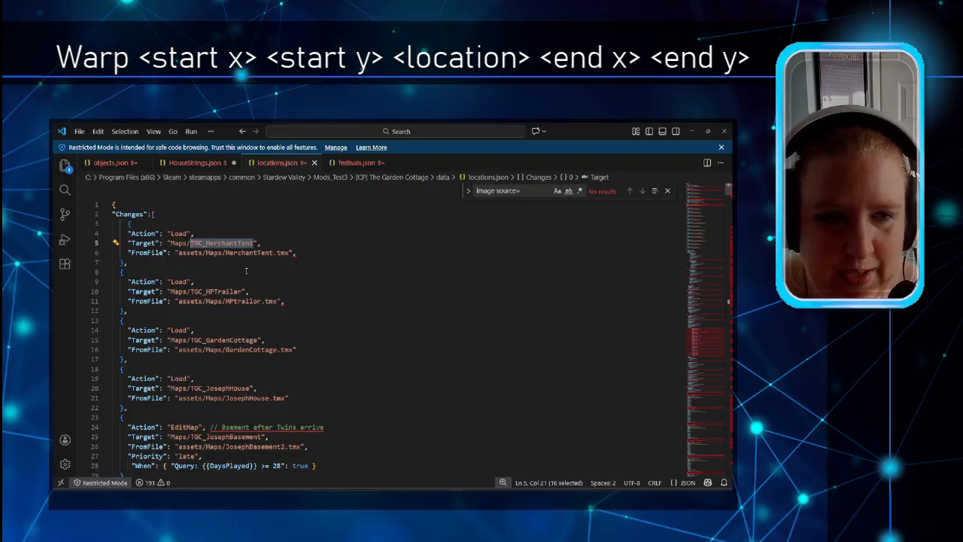
{"action": "left_click", "coordinate": [278, 241]}
{"action": "left_click_drag", "start_coordinate": [255, 242], "coordinate": [190, 243]}
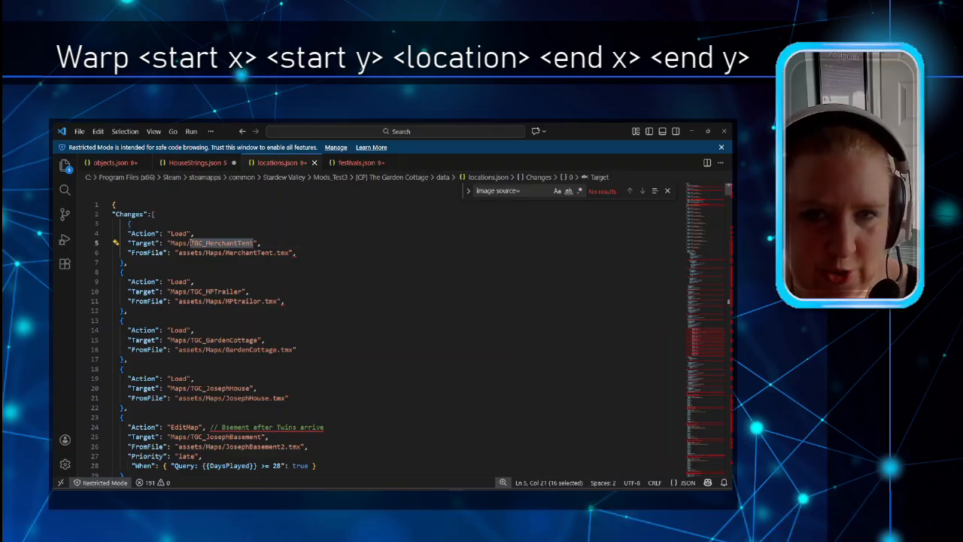
Step: Inspect the Warp's destination and 103 72 coordinates unchanged, then open MapleViewPark_BalloonFestival
{"action": "mouse_move", "coordinate": [488, 495]}
{"action": "left_click", "coordinate": [488, 468]}
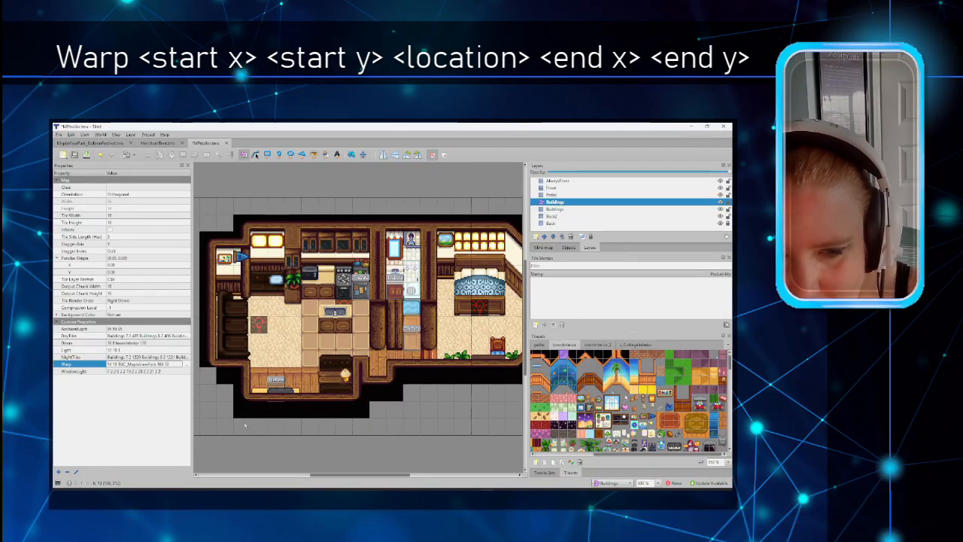
{"action": "left_click", "coordinate": [185, 364]}
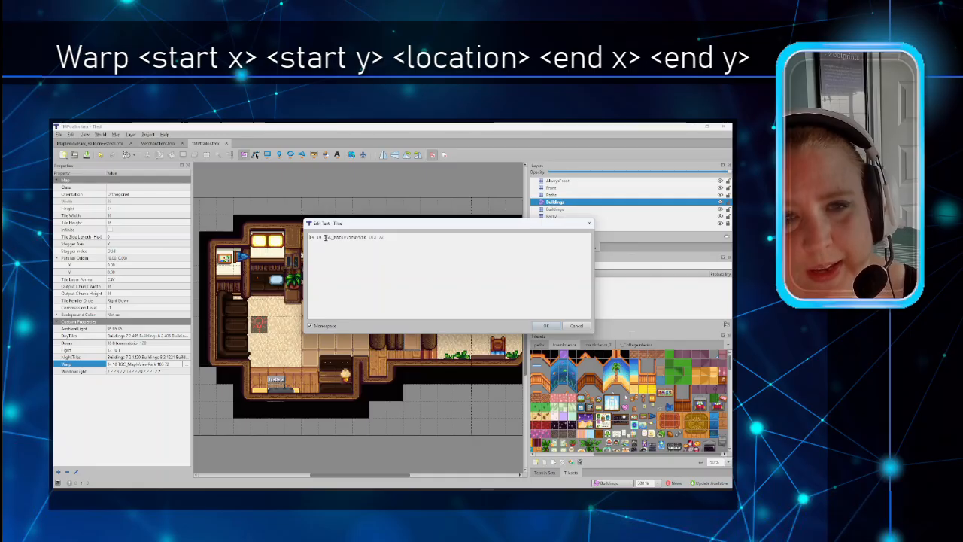
{"action": "left_click_drag", "start_coordinate": [324, 238], "coordinate": [367, 238]}
{"action": "left_click", "coordinate": [388, 238]}
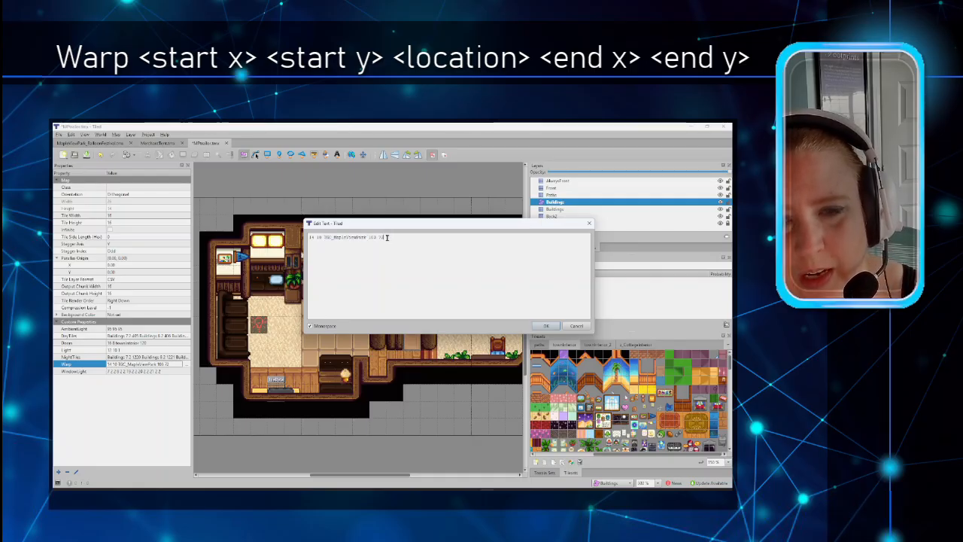
{"action": "left_click", "coordinate": [370, 238], "text": "shift"}
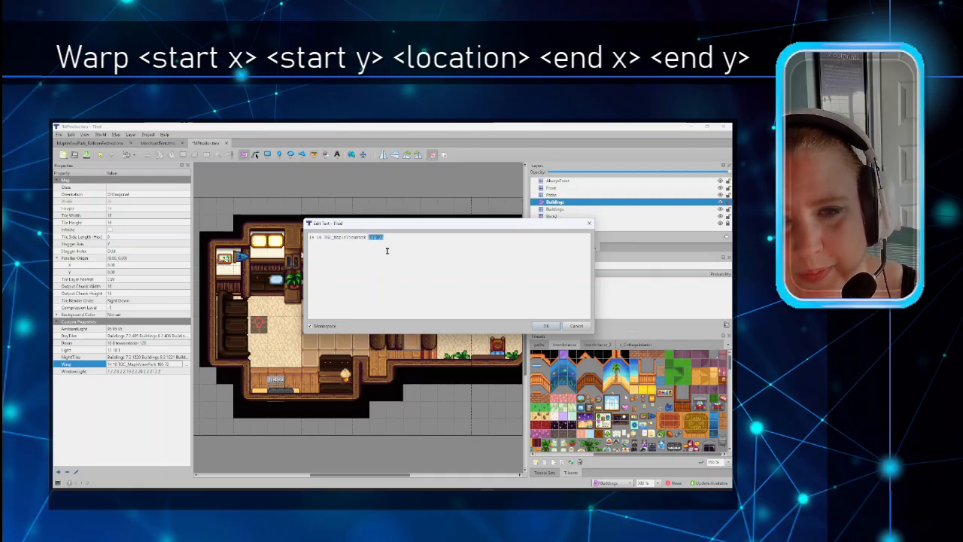
{"action": "left_click", "coordinate": [387, 250]}
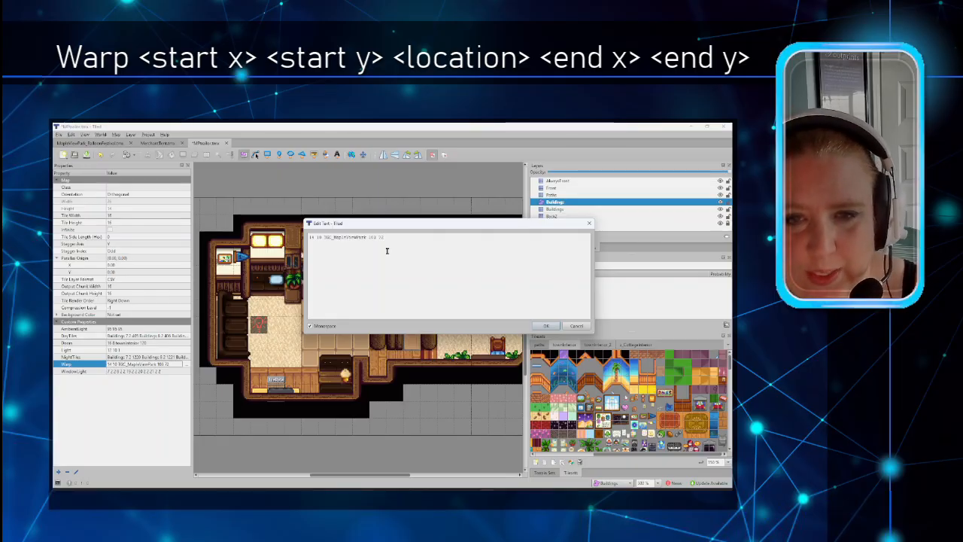
{"action": "left_click", "coordinate": [583, 327]}
{"action": "left_click", "coordinate": [73, 143]}
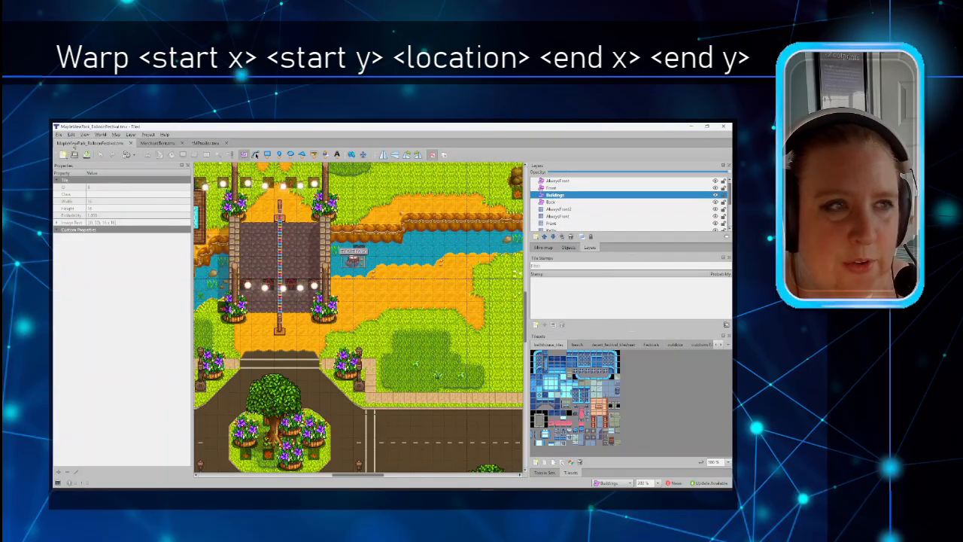
Step: Pan to the park's trailer and select the Buildings layer's TileData door object with LockedDoorWarp
{"action": "left_click_drag", "start_coordinate": [336, 475], "coordinate": [430, 475]}
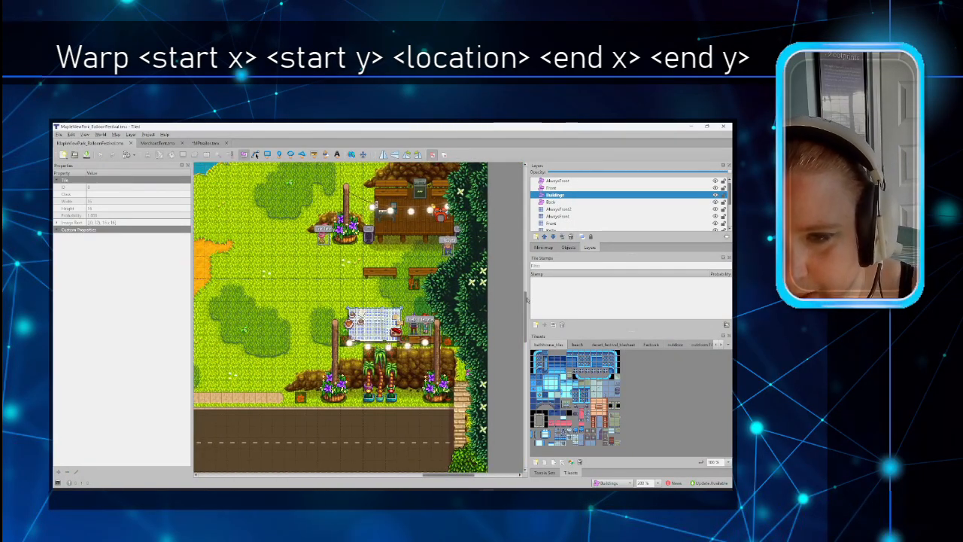
{"action": "left_click_drag", "start_coordinate": [526, 299], "coordinate": [526, 354]}
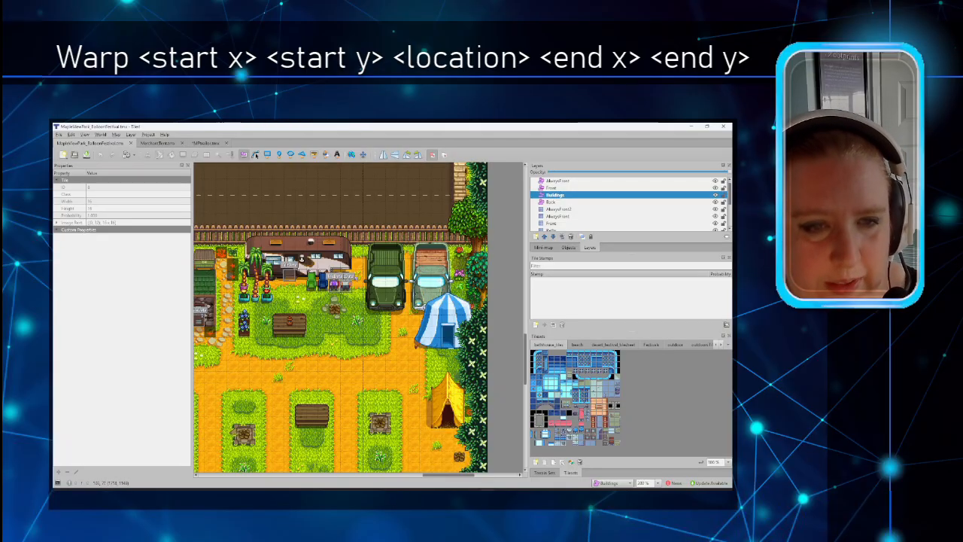
{"action": "left_click", "coordinate": [577, 196]}
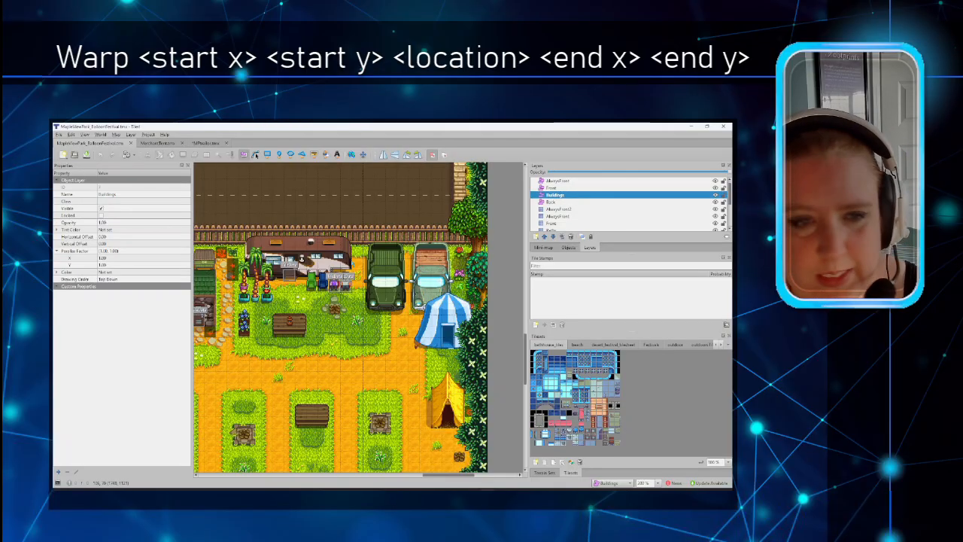
{"action": "left_click", "coordinate": [291, 277]}
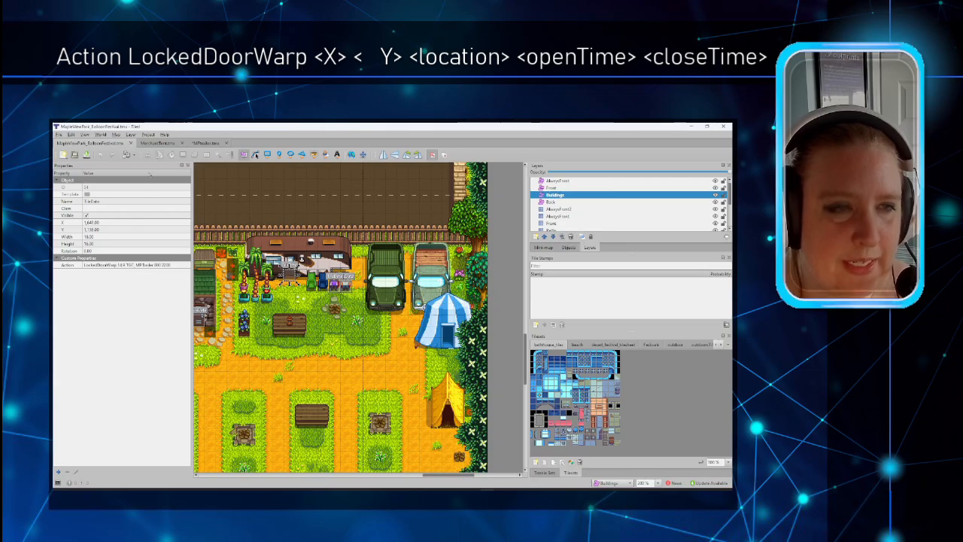
Step: Compare the trailer interior and park maps, then save MPtrailer.tmx
{"action": "left_click", "coordinate": [206, 143]}
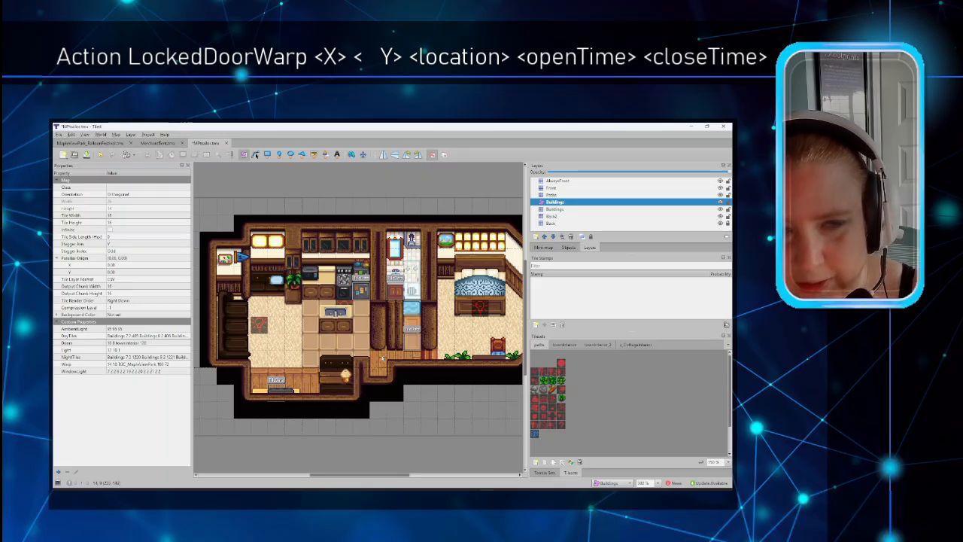
{"action": "left_click", "coordinate": [94, 142]}
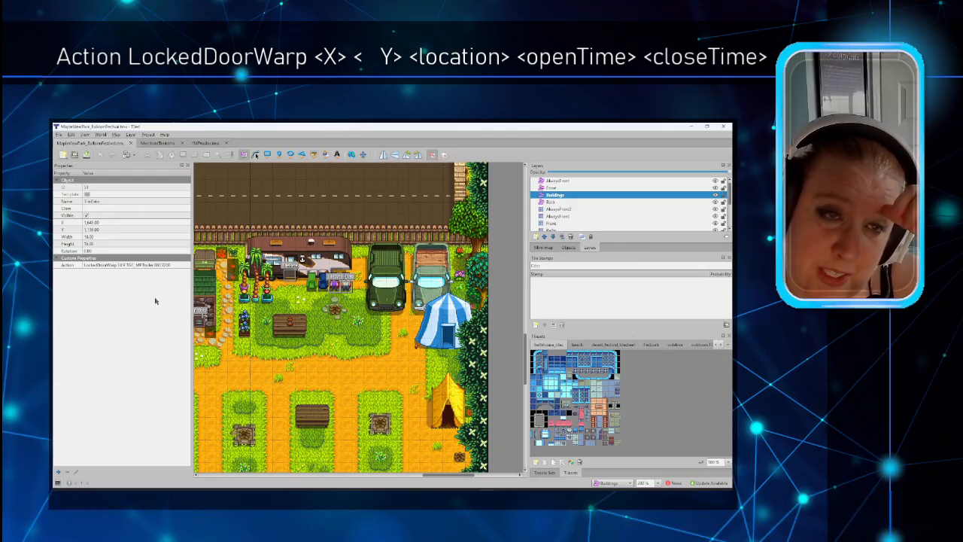
{"action": "left_click", "coordinate": [206, 143]}
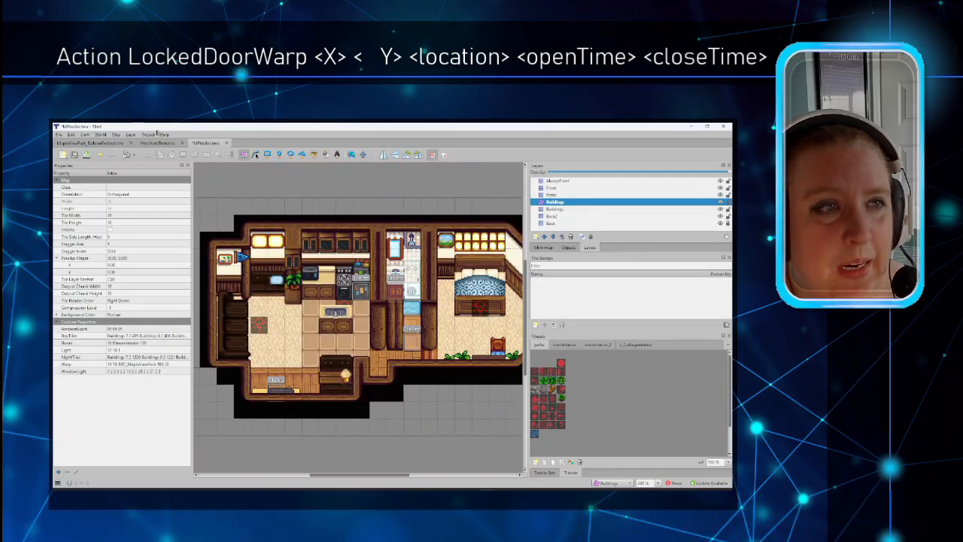
{"action": "left_click", "coordinate": [59, 134]}
{"action": "left_click", "coordinate": [73, 187]}
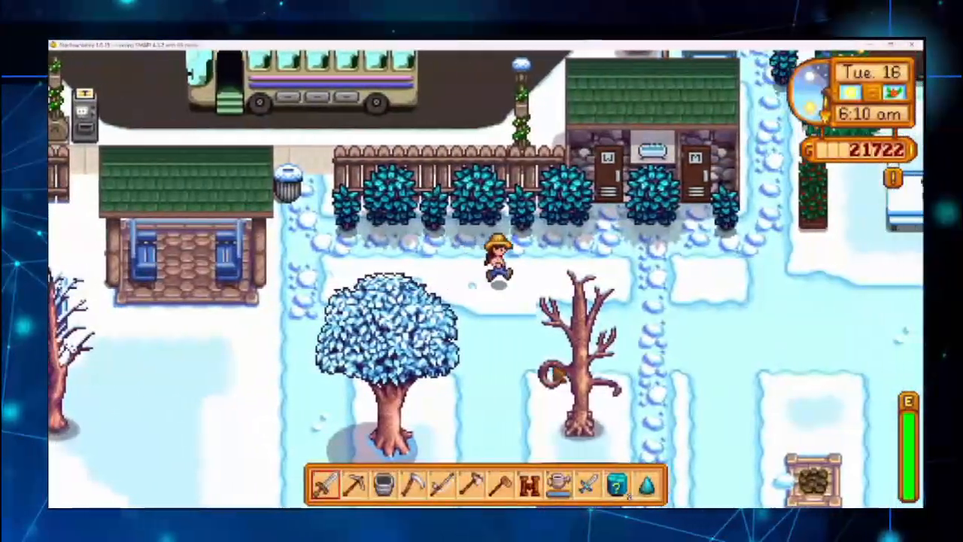
Step: Walk the farmer around the snowy park near the trailer, chairs, fire pit and tables
{"action": "key", "text": "d"}
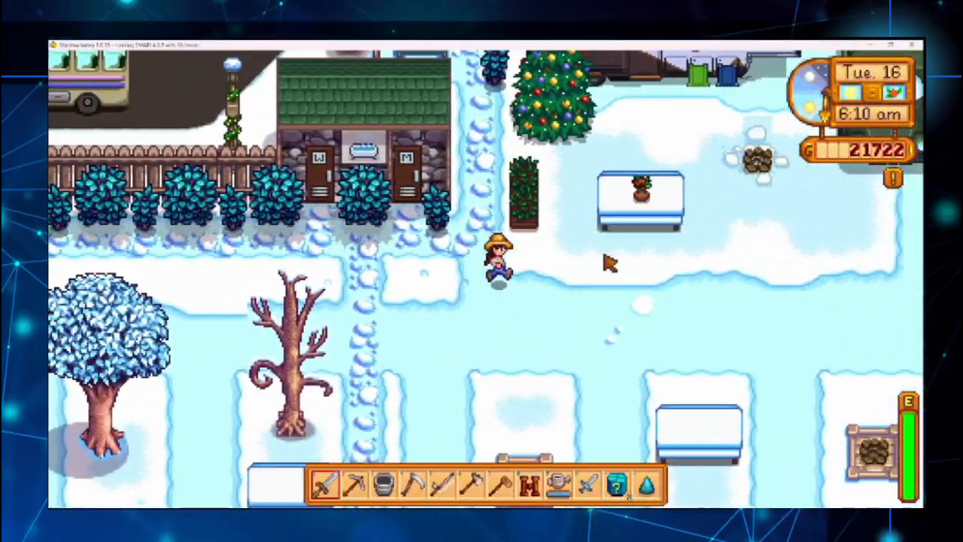
{"action": "key", "text": "w"}
{"action": "key", "text": "w"}
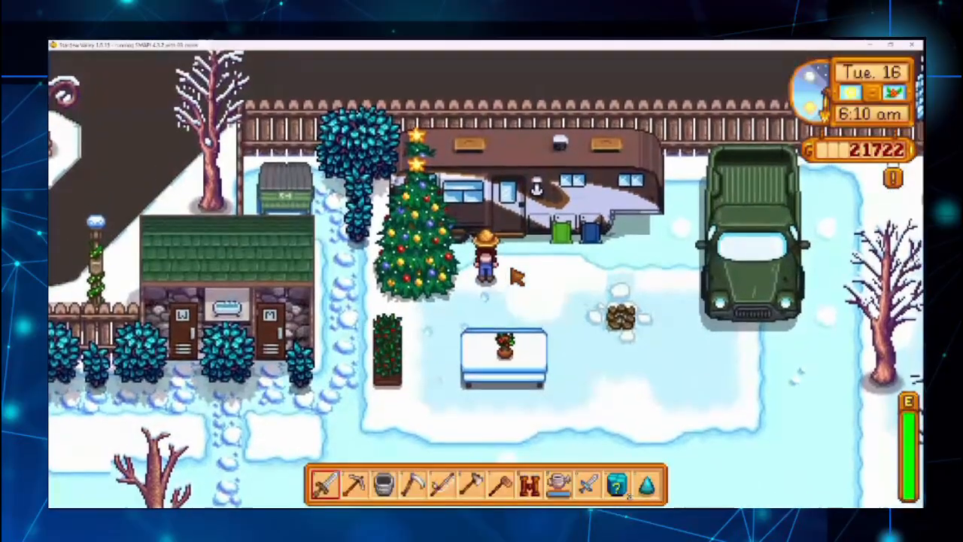
{"action": "key", "text": "d"}
{"action": "key", "text": "s"}
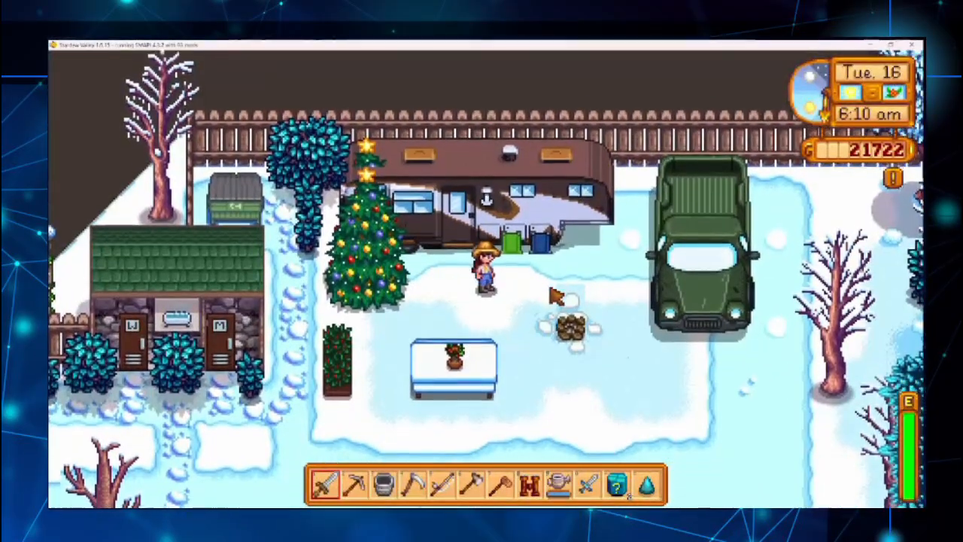
{"action": "key", "text": "d"}
{"action": "key", "text": "w"}
{"action": "key", "text": "d"}
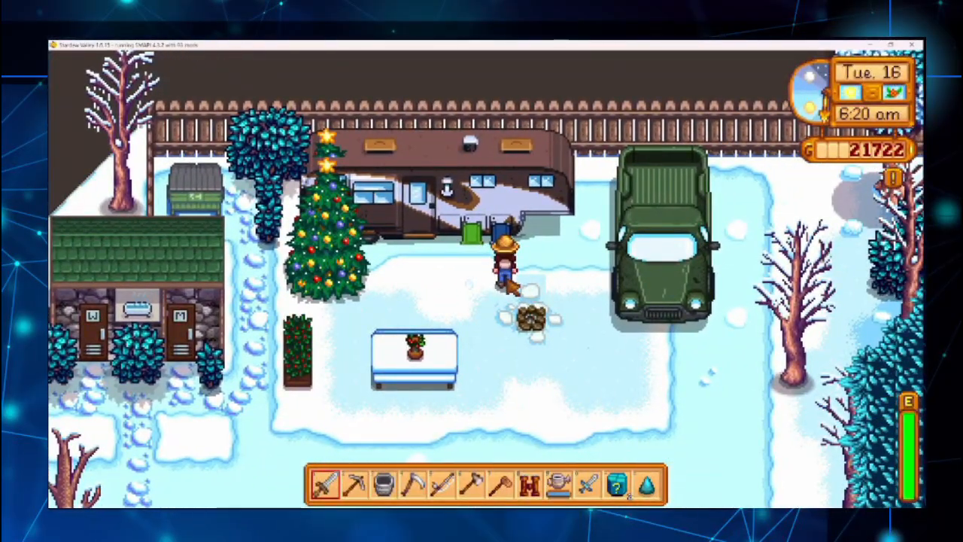
{"action": "key", "text": "a"}
{"action": "key", "text": "w"}
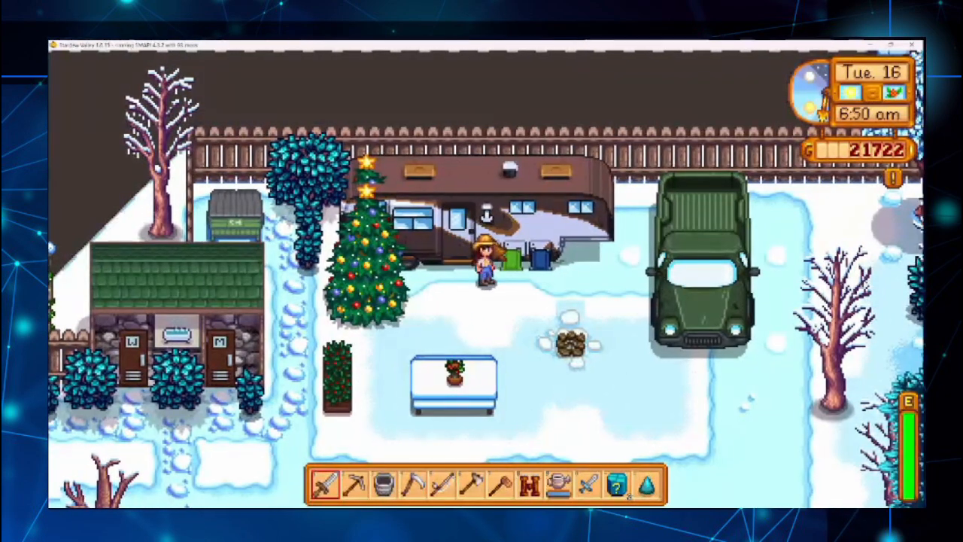
{"action": "key", "text": "s"}
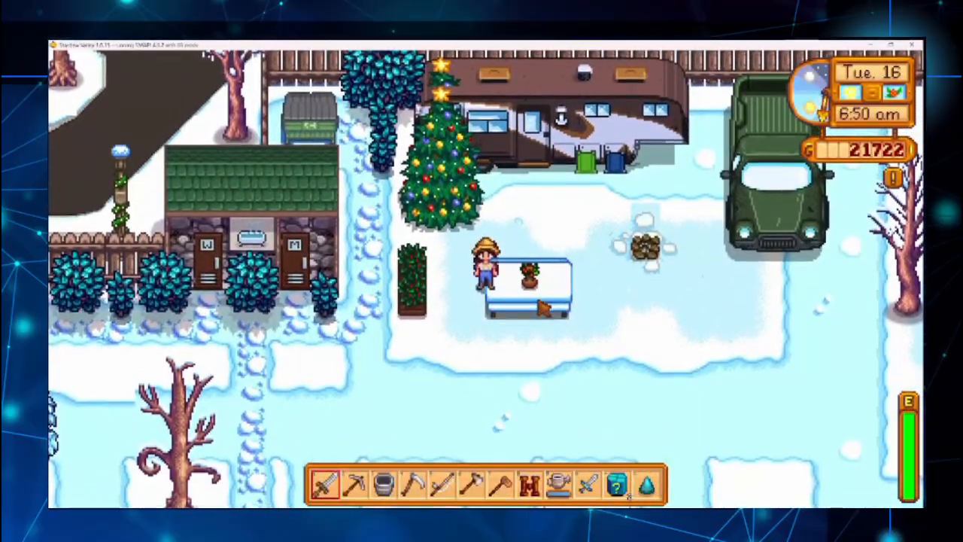
{"action": "key", "text": "d"}
{"action": "key", "text": "s"}
{"action": "key", "text": "a"}
{"action": "key", "text": "w"}
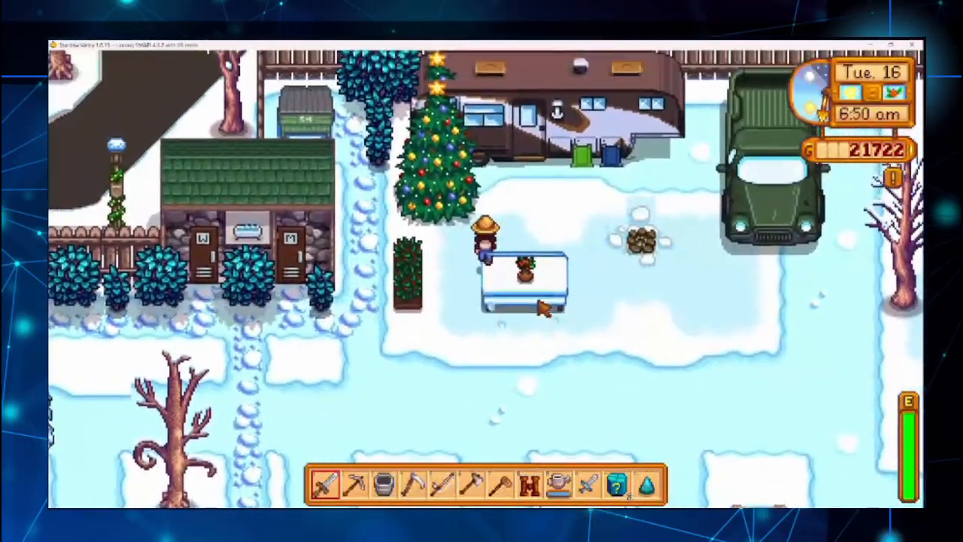
{"action": "key", "text": "d"}
{"action": "key", "text": "w"}
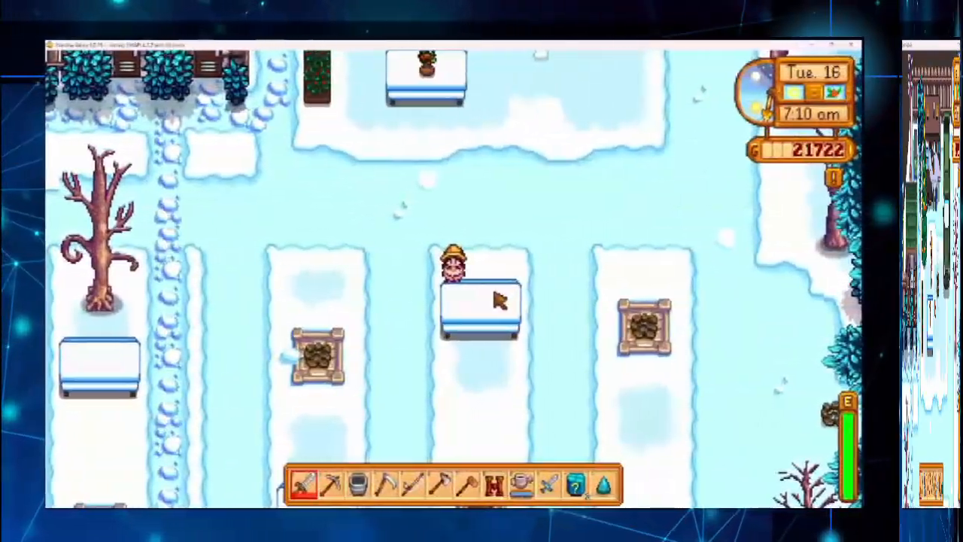
Step: Walk up past the tables to the restroom building and enter it
{"action": "key", "text": "w"}
{"action": "key", "text": "w"}
{"action": "key", "text": "a"}
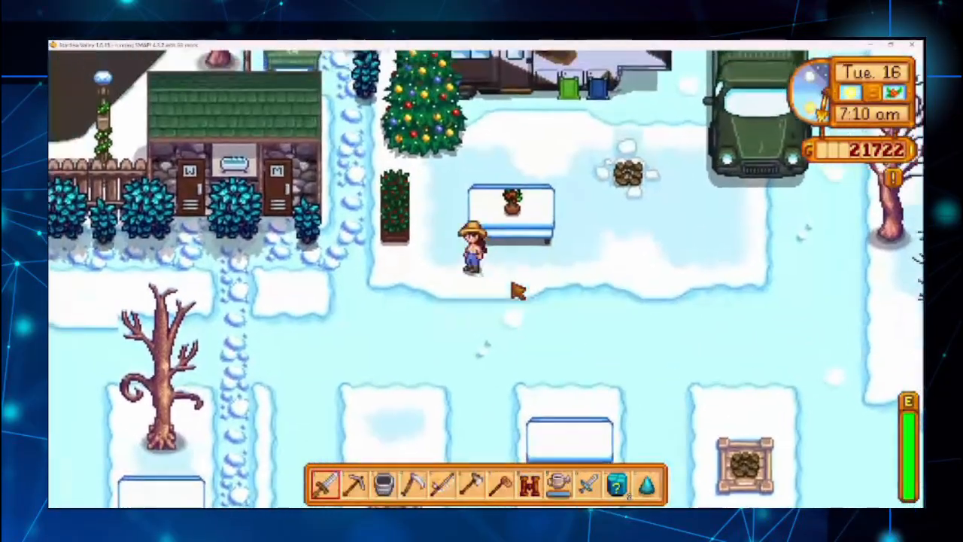
{"action": "key", "text": "w"}
{"action": "key", "text": "d"}
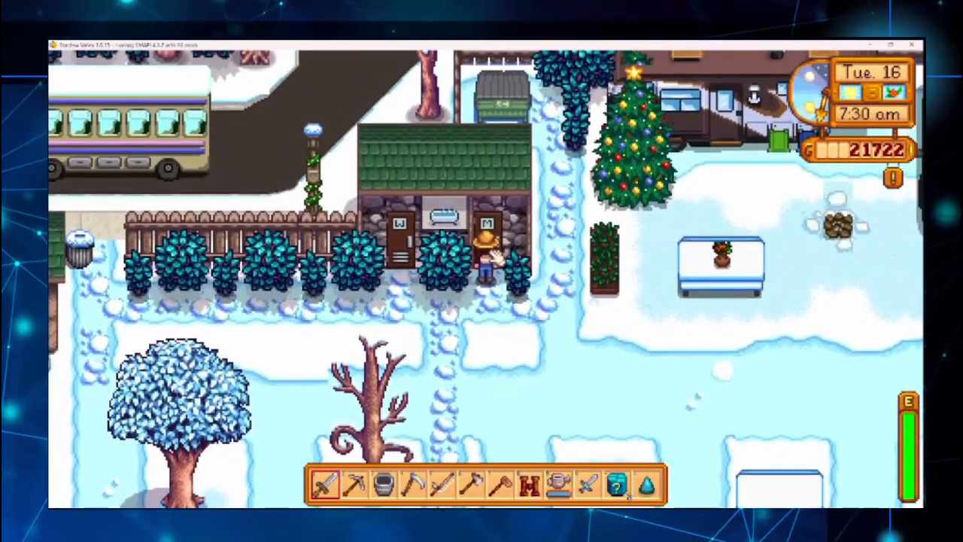
{"action": "key", "text": "w"}
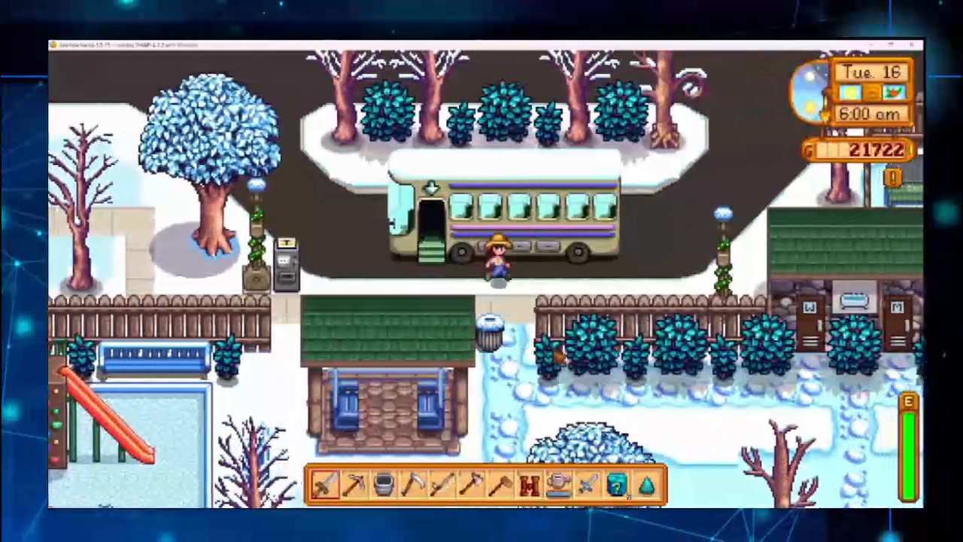
Step: Walk from the bus stop past the restrooms and Christmas tree and try the trailer door
{"action": "key", "text": "s"}
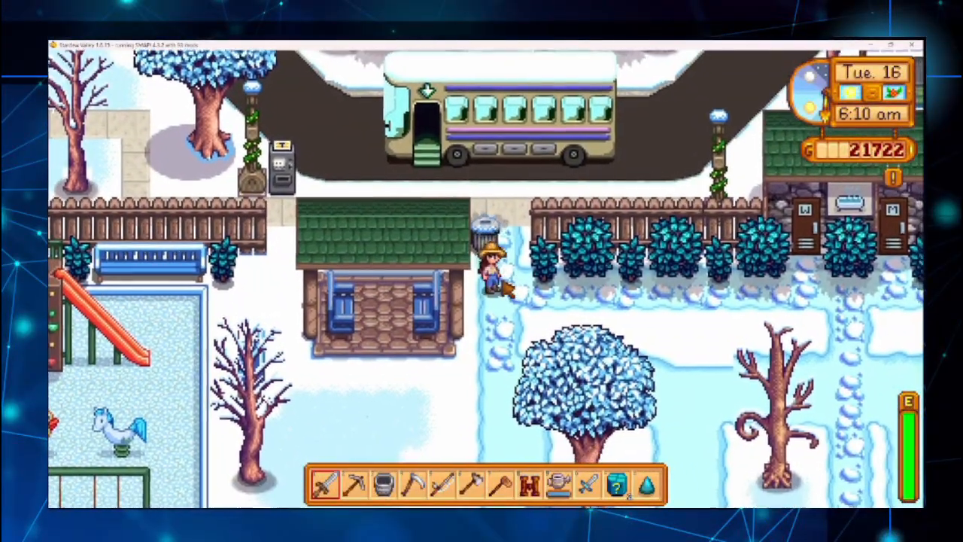
{"action": "key", "text": "d"}
{"action": "key", "text": "d"}
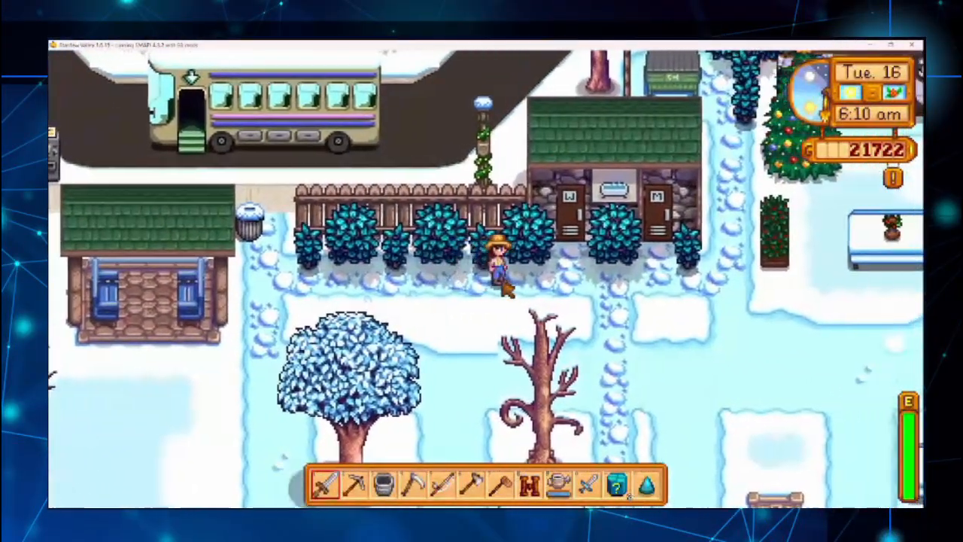
{"action": "key", "text": "d"}
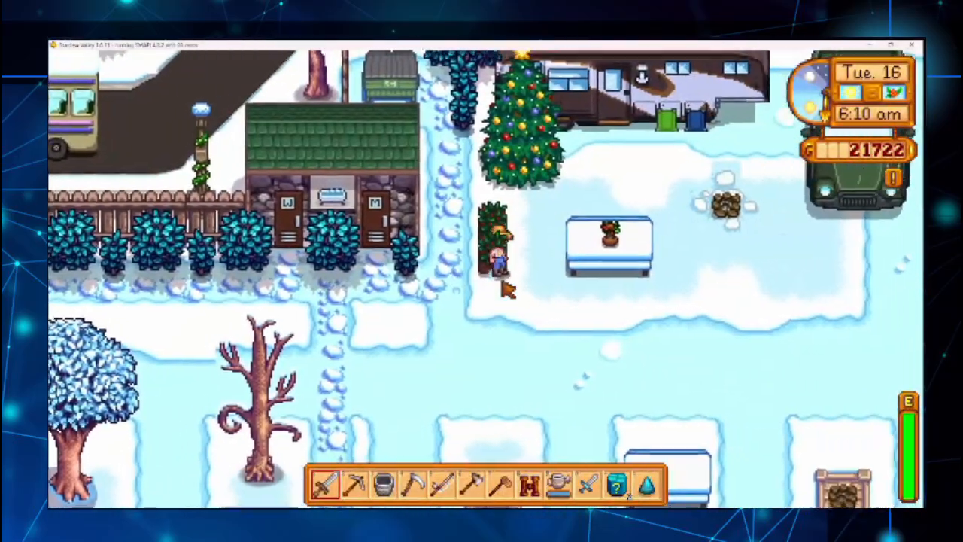
{"action": "key", "text": "w"}
{"action": "right_click", "coordinate": [494, 257]}
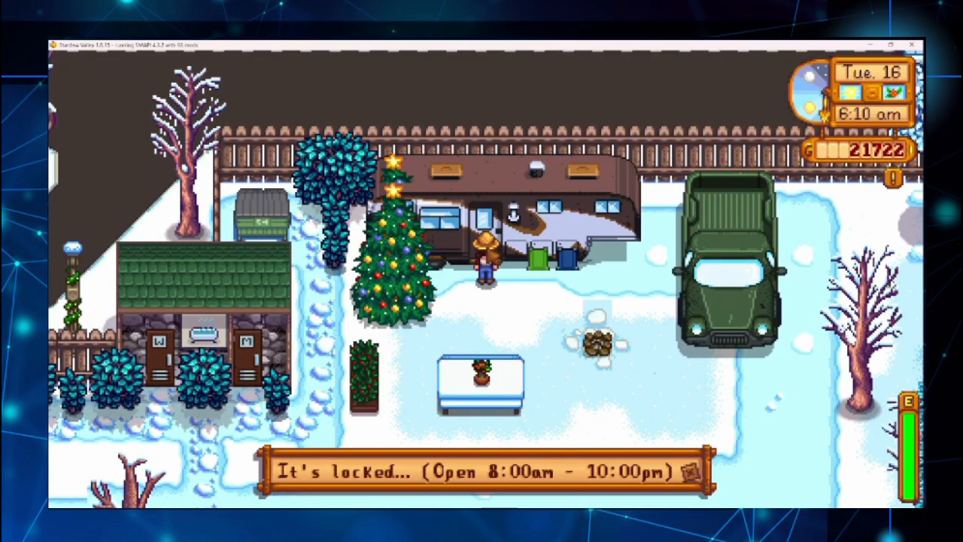
Step: Dismiss the locked message, run 'debug time 1000' in SMAPI, and walk into the trailer
{"action": "left_click", "coordinate": [507, 302]}
{"action": "key", "text": "s"}
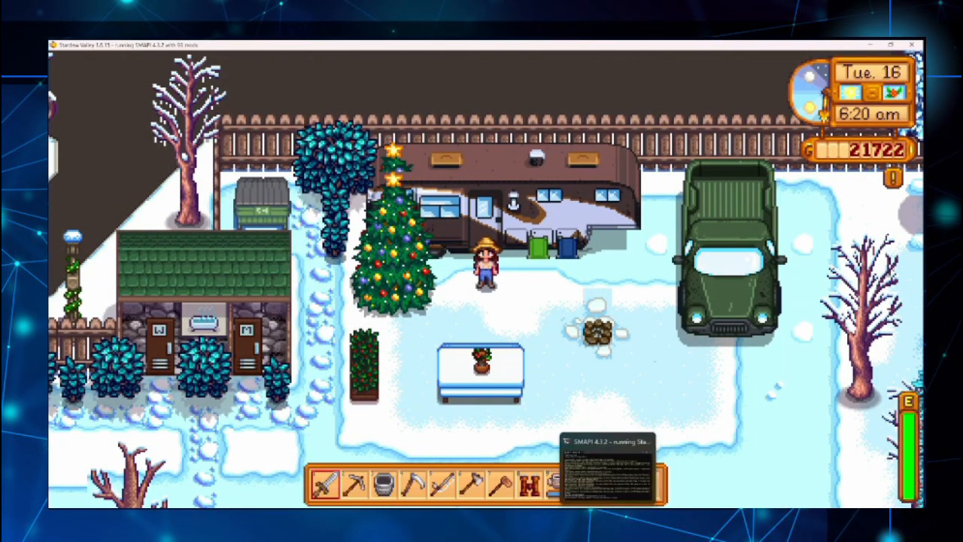
{"action": "left_click", "coordinate": [613, 472]}
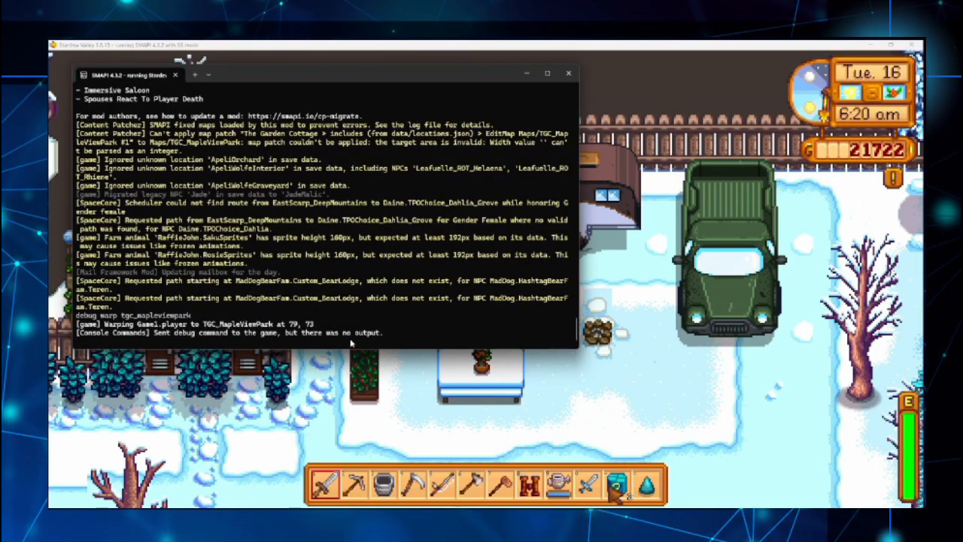
{"action": "type", "text": "debug time 1000"}
{"action": "key", "text": "Return"}
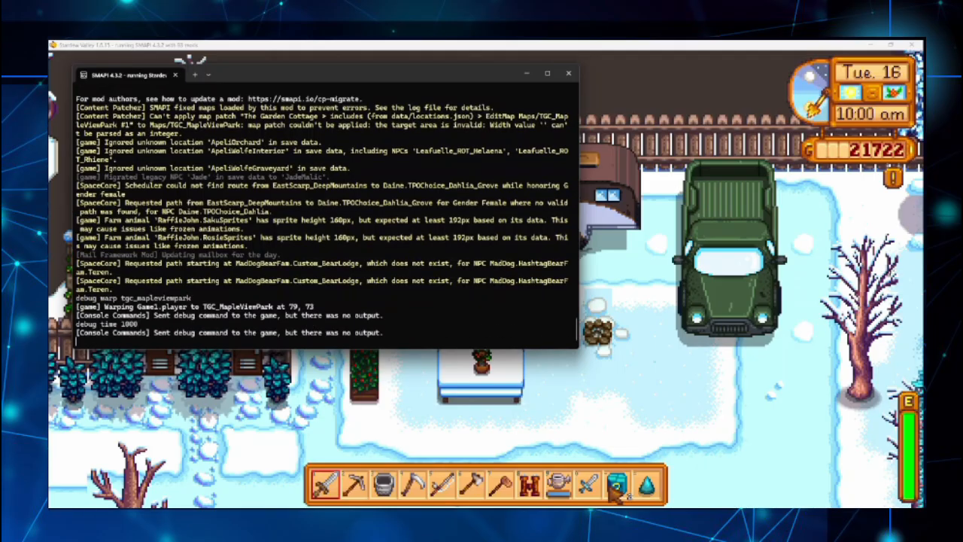
{"action": "key", "text": "alt+Tab"}
{"action": "key", "text": "w"}
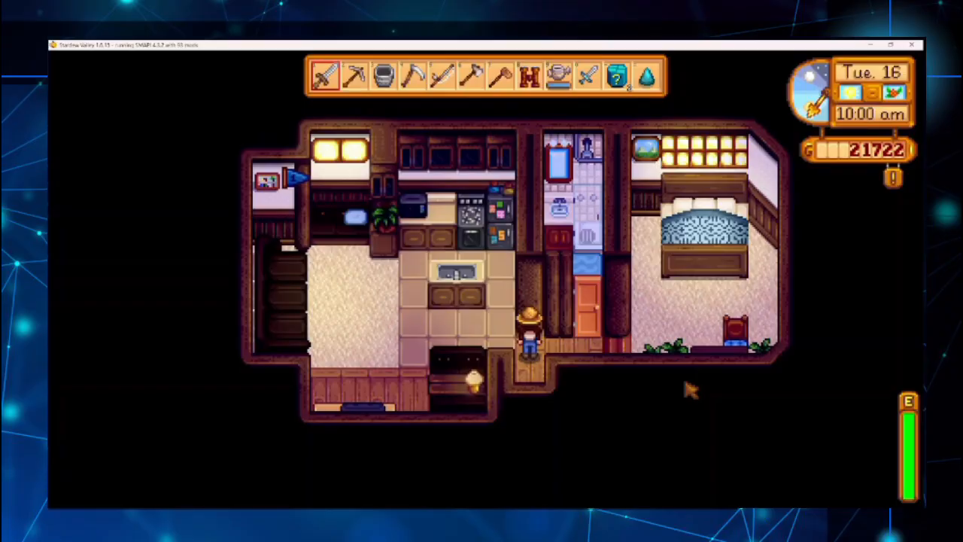
Step: Walk through the bedroom past the bed and chair down to the orange hallway door
{"action": "key", "text": "d"}
{"action": "key", "text": "w"}
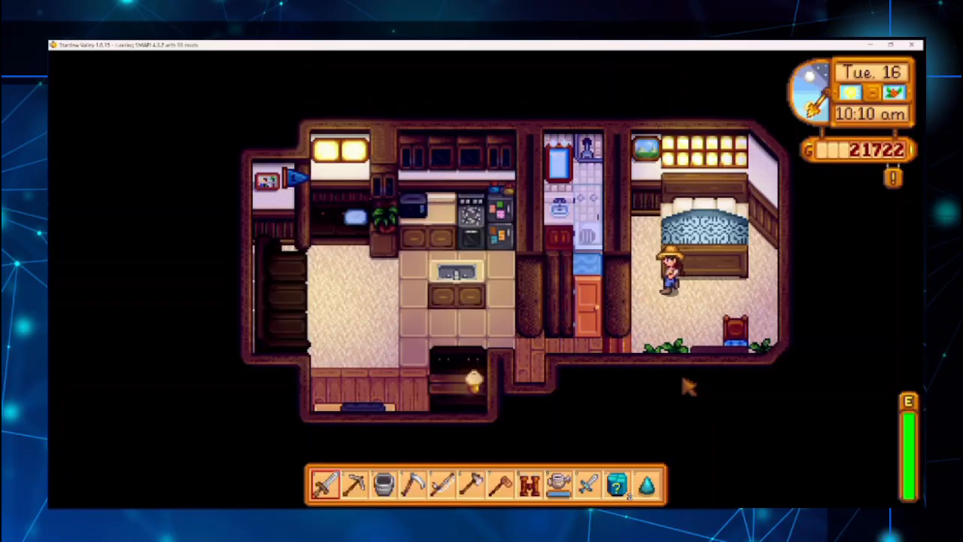
{"action": "key", "text": "a"}
{"action": "key", "text": "d"}
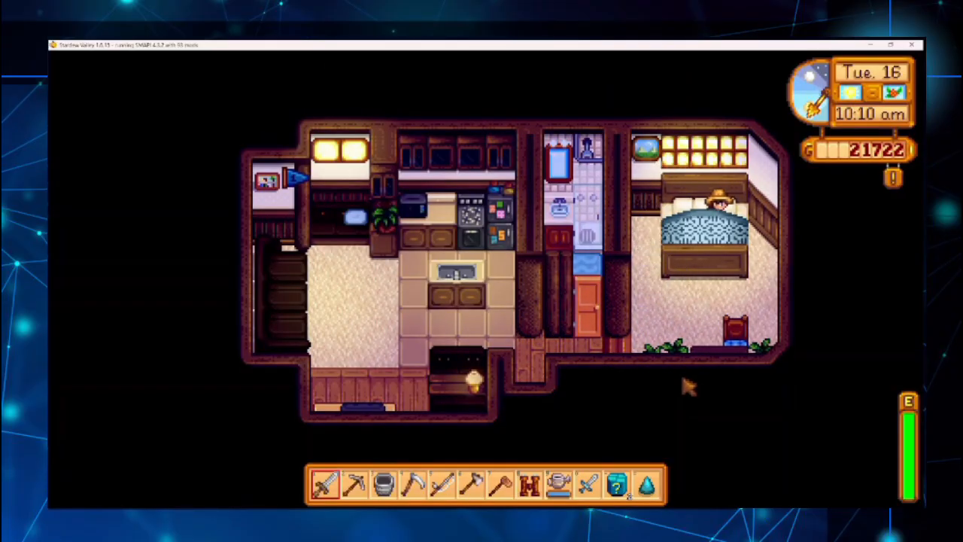
{"action": "key", "text": "s"}
{"action": "key", "text": "w"}
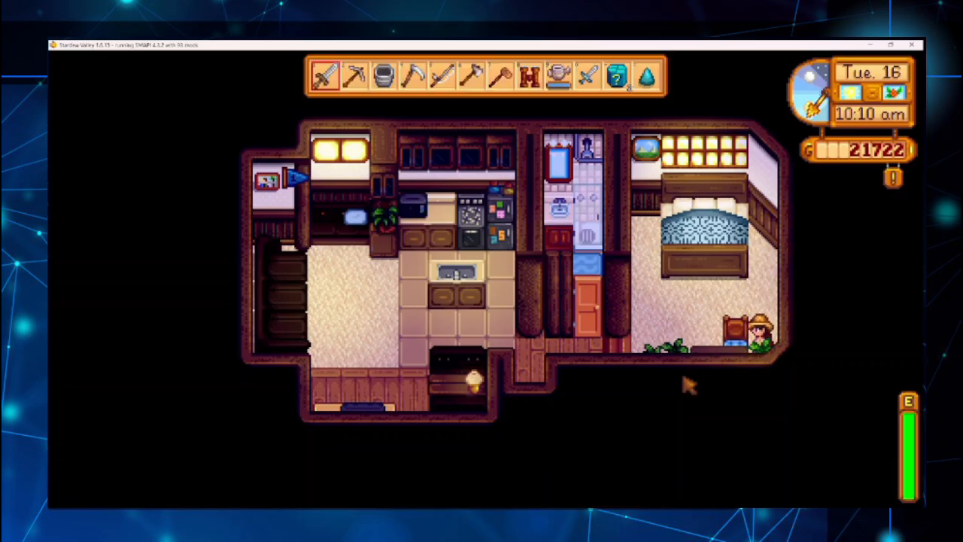
{"action": "key", "text": "a"}
{"action": "key", "text": "s"}
{"action": "key", "text": "a"}
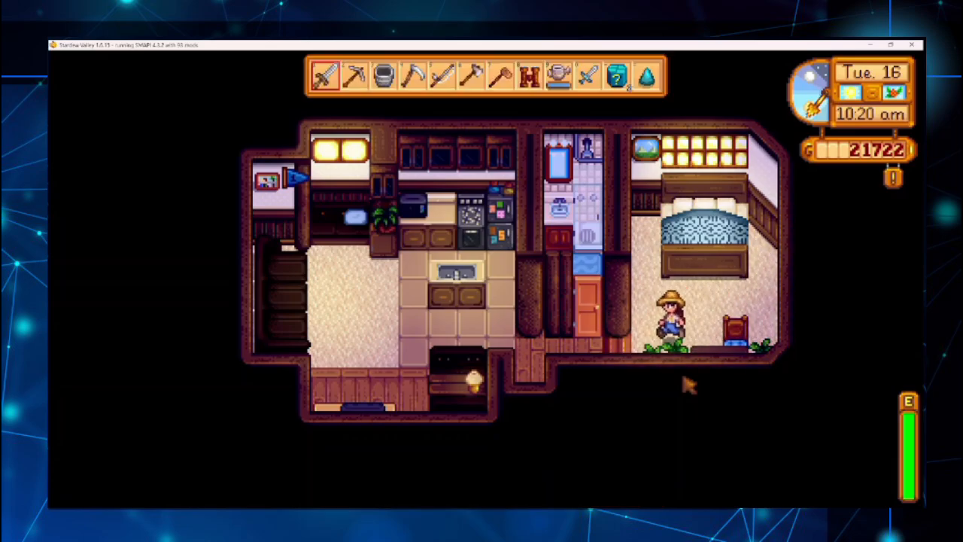
{"action": "key", "text": "w"}
Step: Try interacting with the orange hallway door several times
{"action": "right_click", "coordinate": [588, 301]}
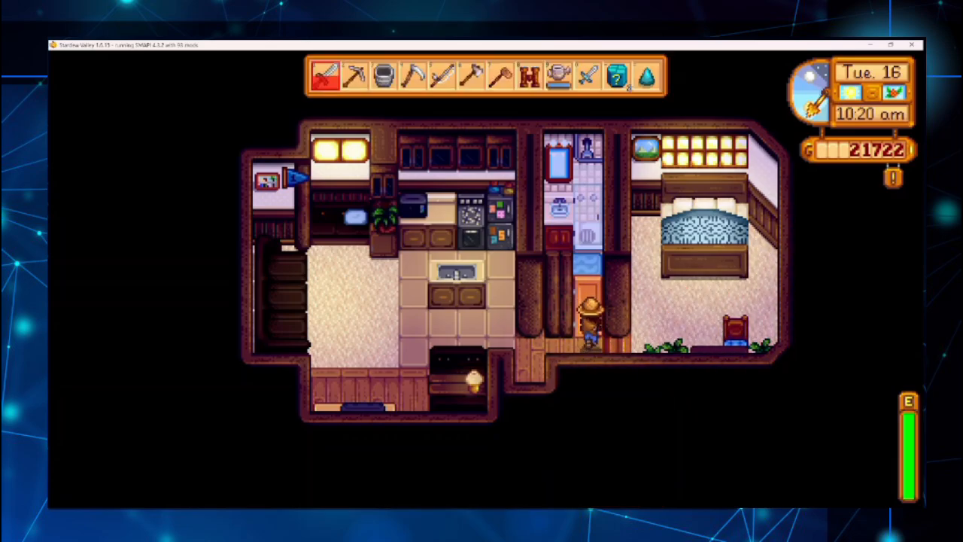
{"action": "left_click", "coordinate": [619, 320]}
{"action": "right_click", "coordinate": [588, 301]}
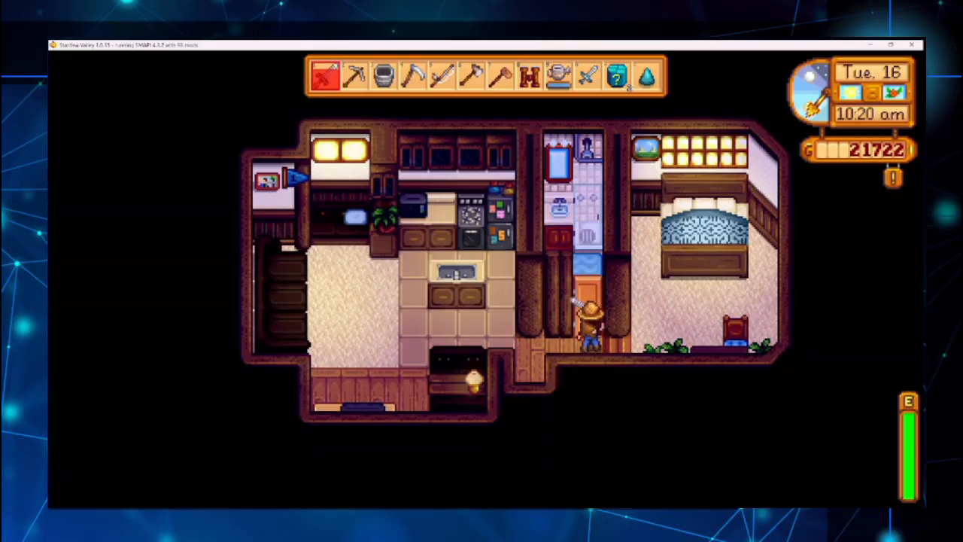
{"action": "left_click", "coordinate": [619, 320]}
{"action": "key", "text": "a"}
{"action": "key", "text": "s"}
{"action": "right_click", "coordinate": [587, 328]}
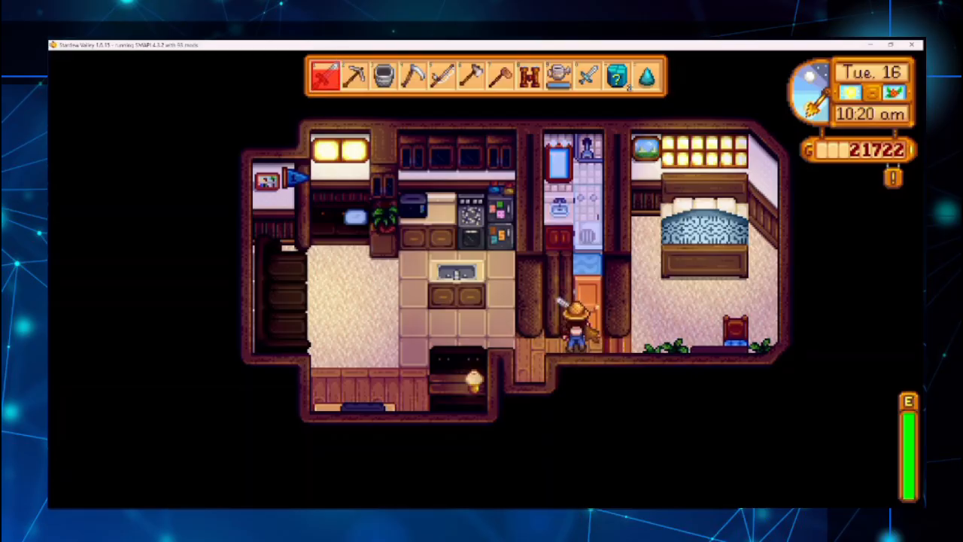
{"action": "left_click", "coordinate": [588, 329]}
Step: Walk left from the door along the kitchen counter
{"action": "key", "text": "a"}
{"action": "key", "text": "s"}
{"action": "key", "text": "w"}
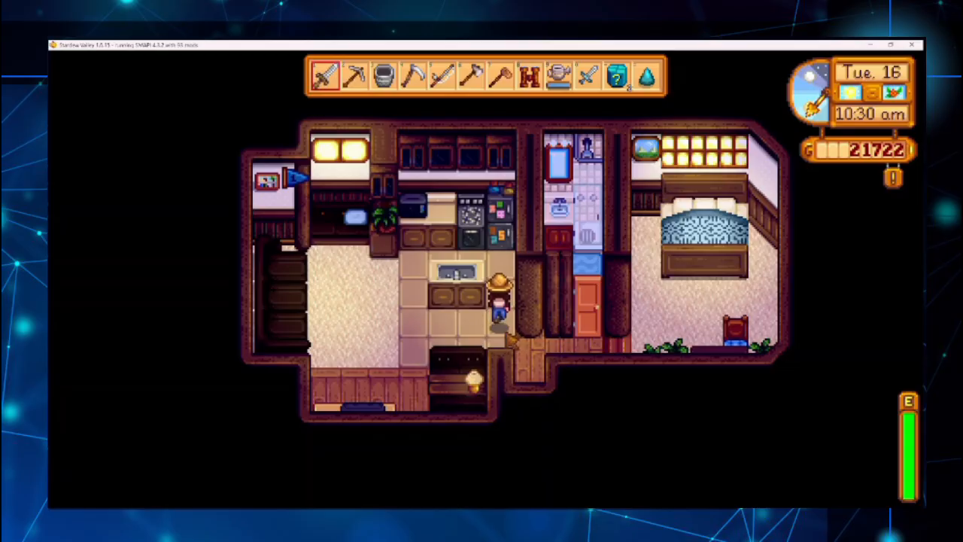
{"action": "key", "text": "a"}
{"action": "key", "text": "a"}
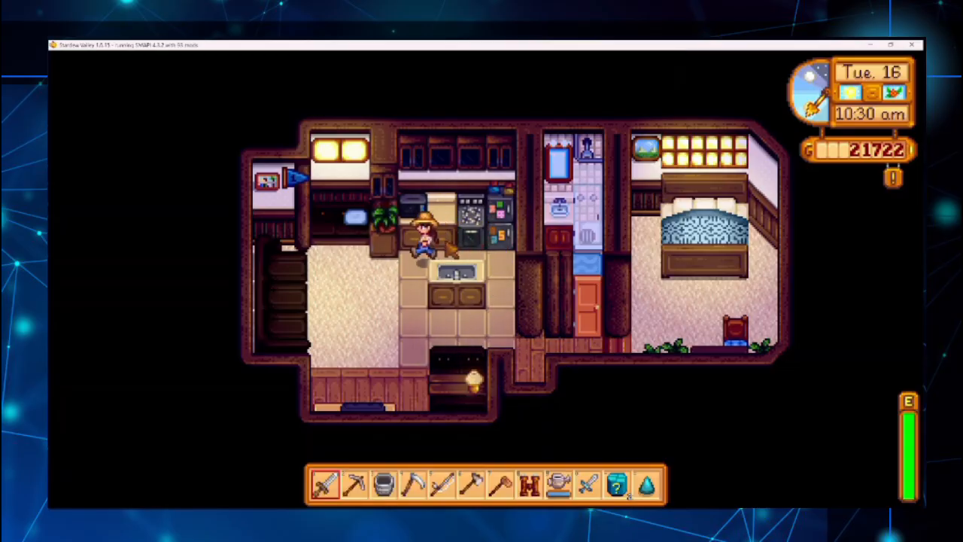
{"action": "key", "text": "c"}
Step: Re-enter the trailer at night, walk to the counter beside the plant, then leave
{"action": "key", "text": "a"}
{"action": "right_click", "coordinate": [311, 247]}
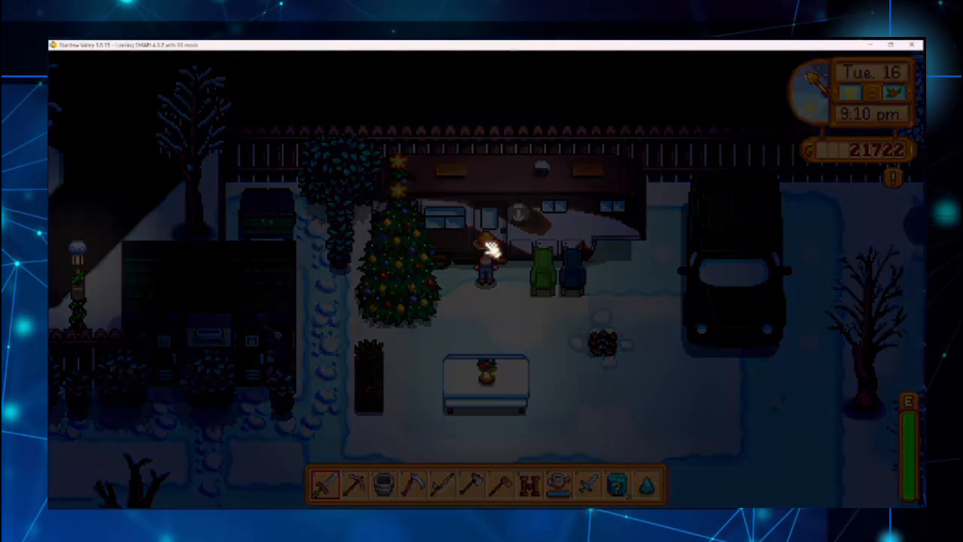
{"action": "key", "text": "w"}
{"action": "key", "text": "a"}
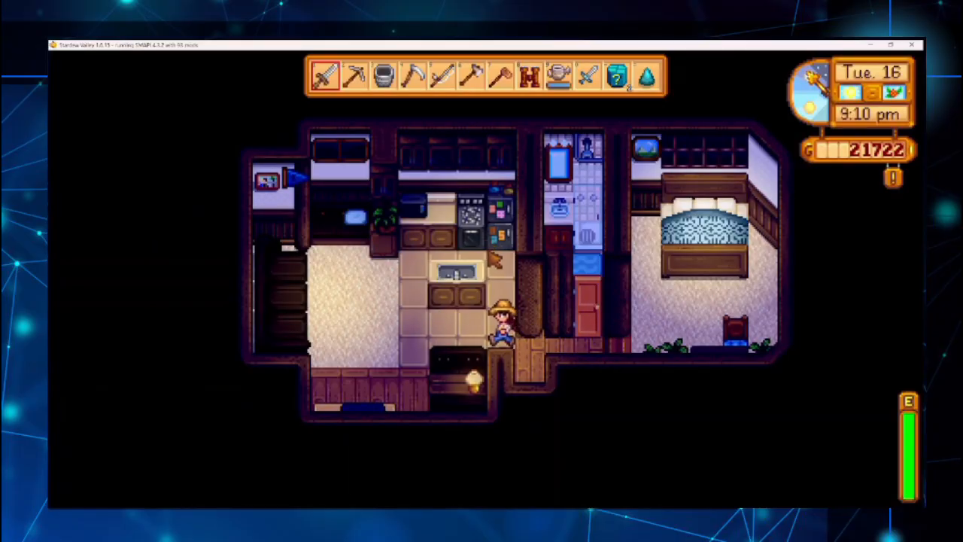
{"action": "key", "text": "w"}
{"action": "key", "text": "a"}
{"action": "key", "text": "a"}
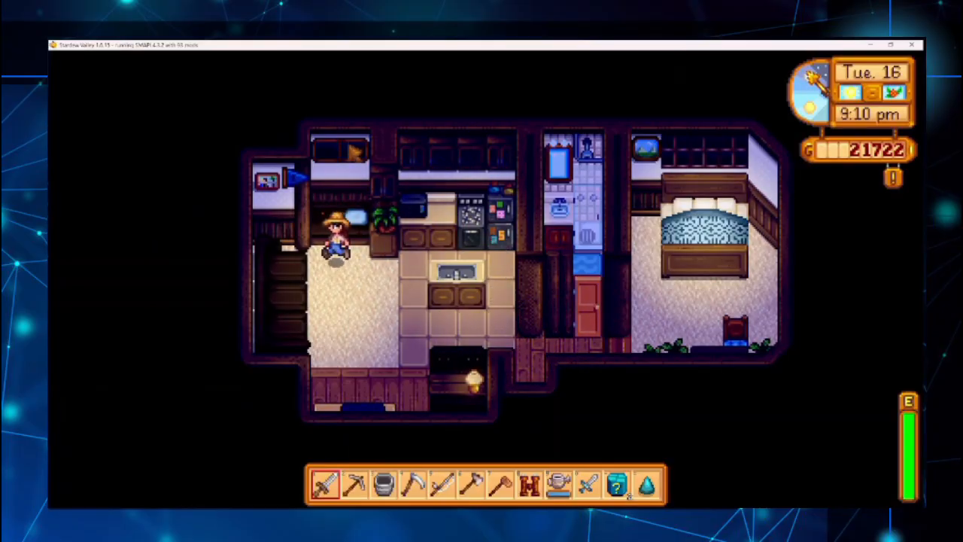
{"action": "key", "text": "s"}
{"action": "key", "text": "s"}
{"action": "key", "text": "d"}
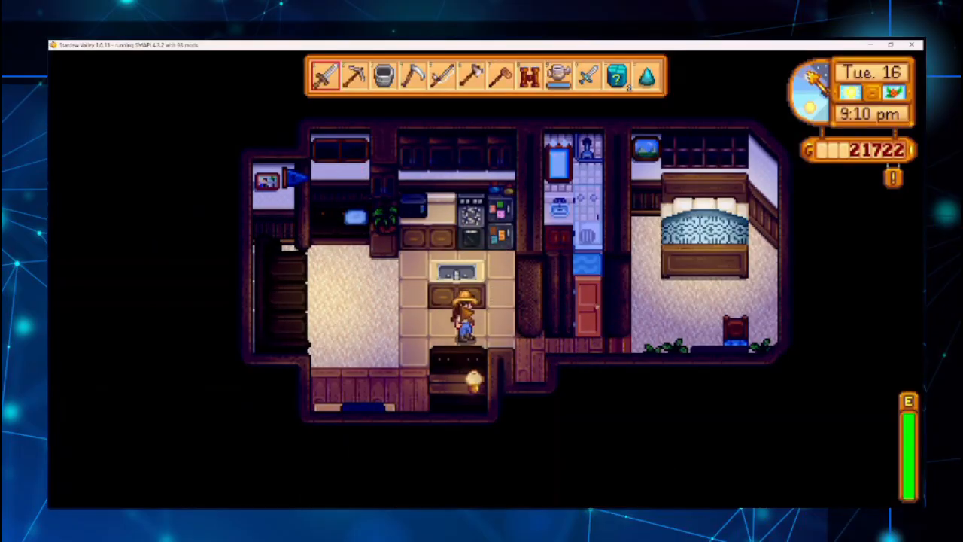
{"action": "key", "text": "s"}
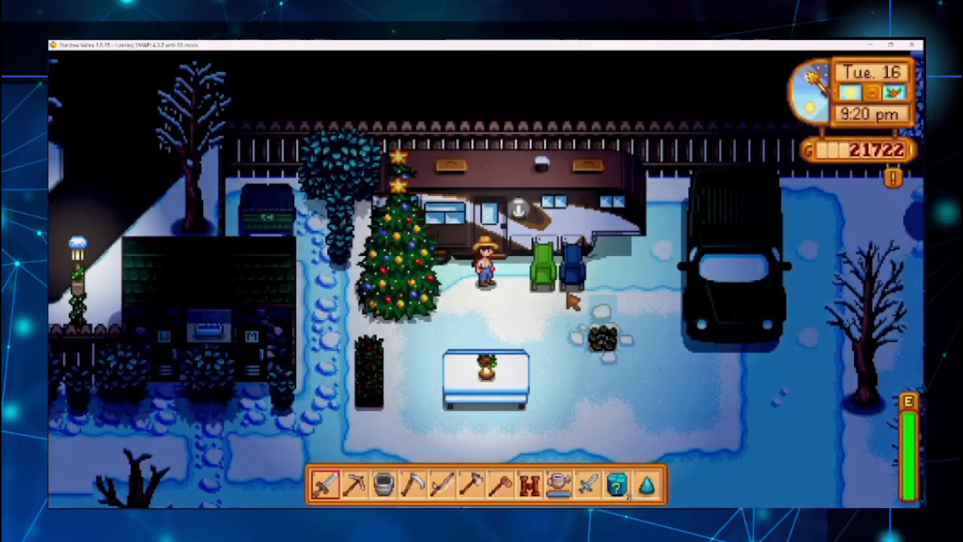
Step: Walk back in through the bedroom and kitchen toward the doorway around 9:30 pm
{"action": "key", "text": "w"}
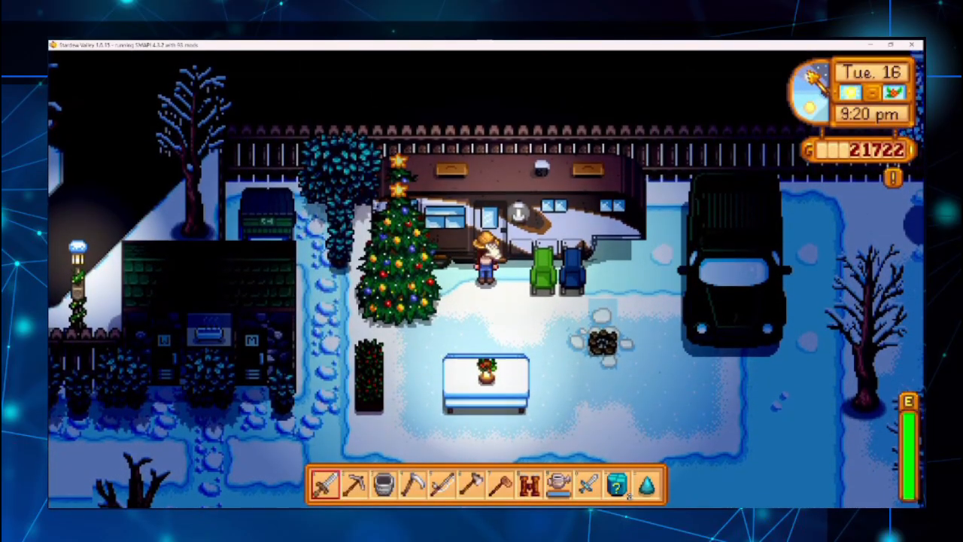
{"action": "key", "text": "d"}
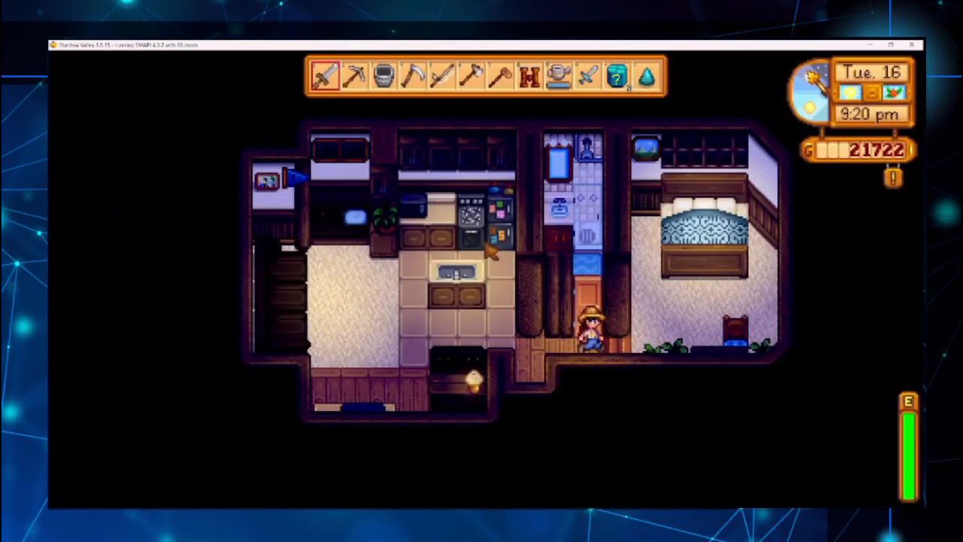
{"action": "key", "text": "w"}
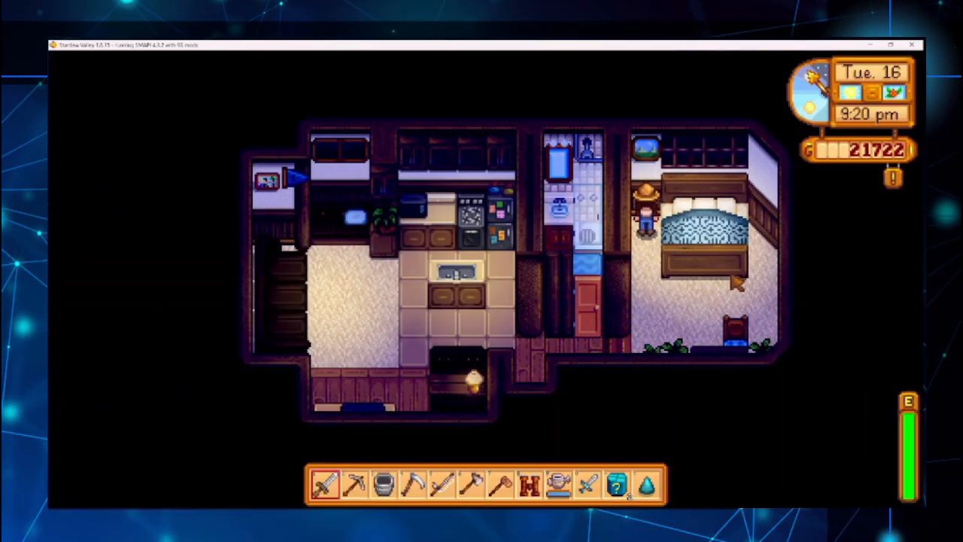
{"action": "key", "text": "s"}
{"action": "key", "text": "a"}
{"action": "key", "text": "a"}
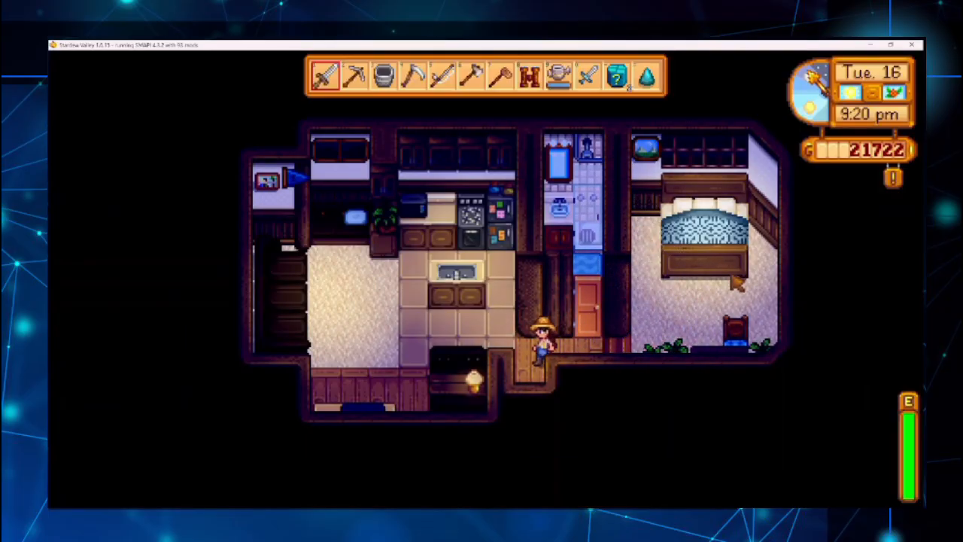
{"action": "key", "text": "w"}
{"action": "key", "text": "a"}
{"action": "key", "text": "w"}
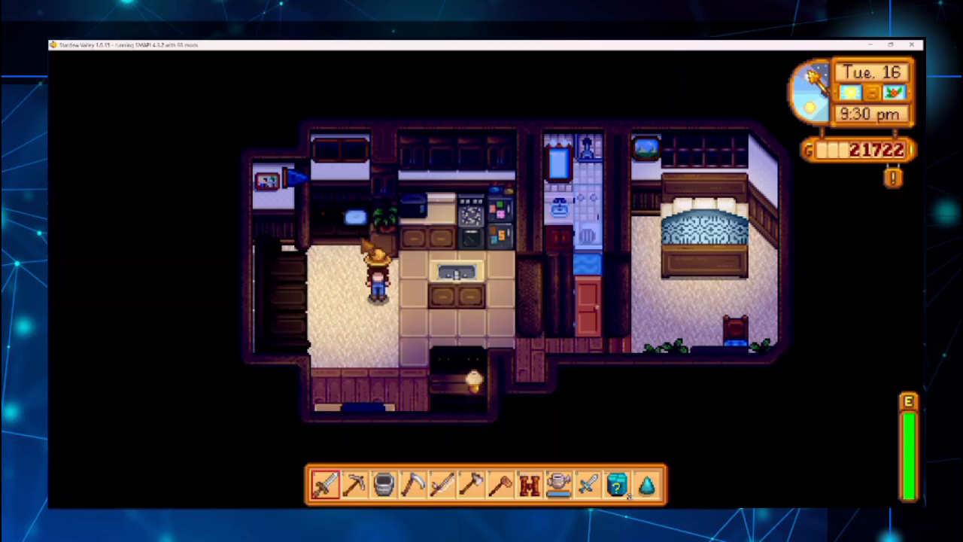
{"action": "key", "text": "s"}
{"action": "key", "text": "d"}
{"action": "key", "text": "d"}
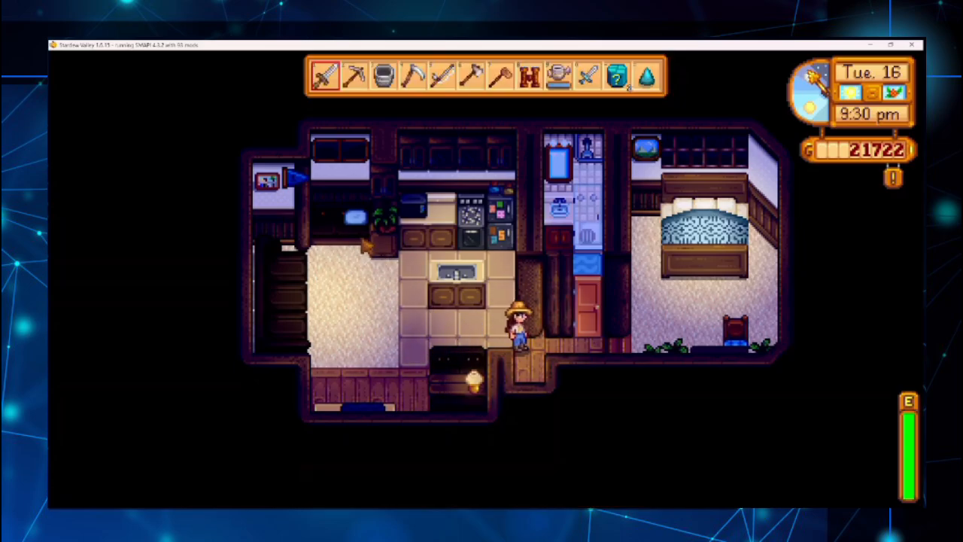